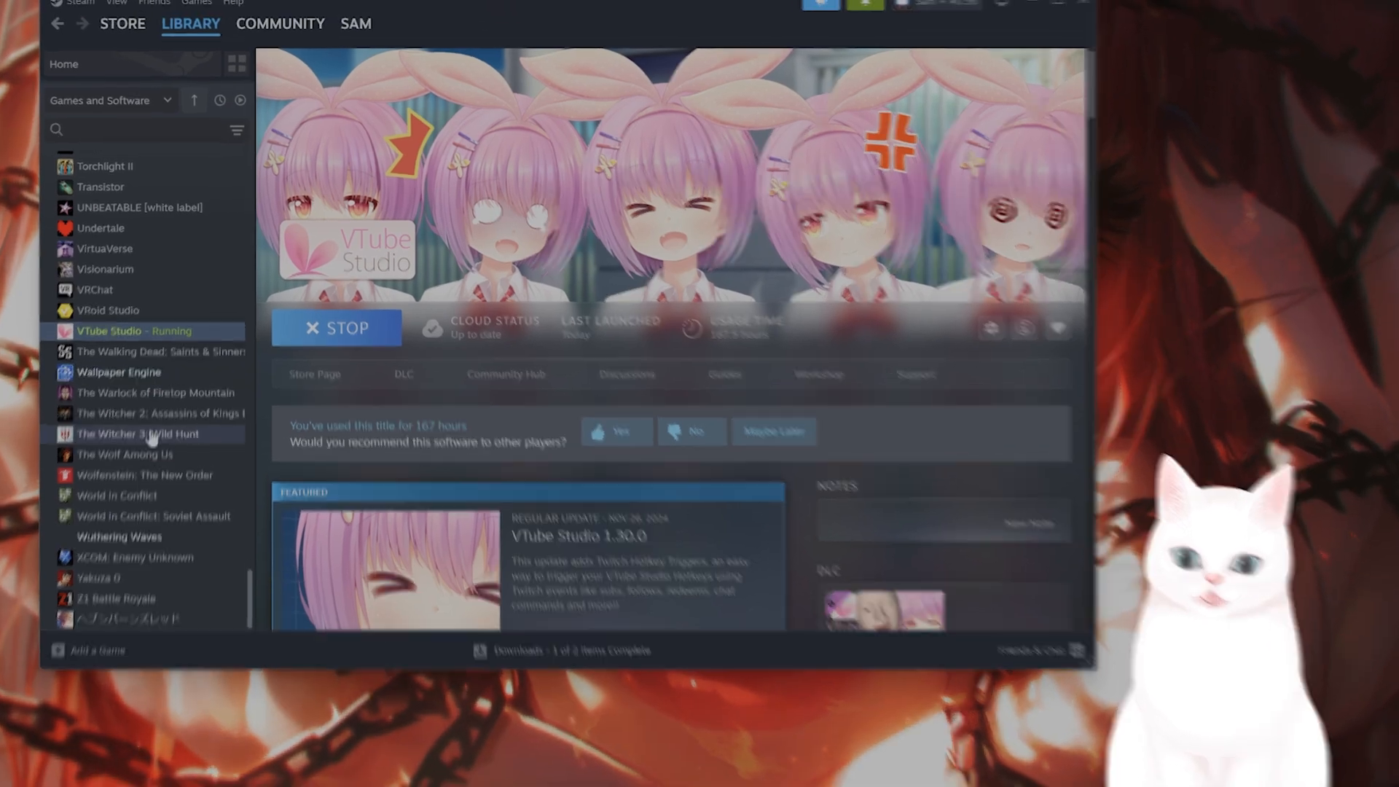
Step: Find Marvel Rivals in the Steam library and browse to its installation folder from the game's installed files properties
scroll(116, 437, up, 6)
scroll(147, 539, up, 15)
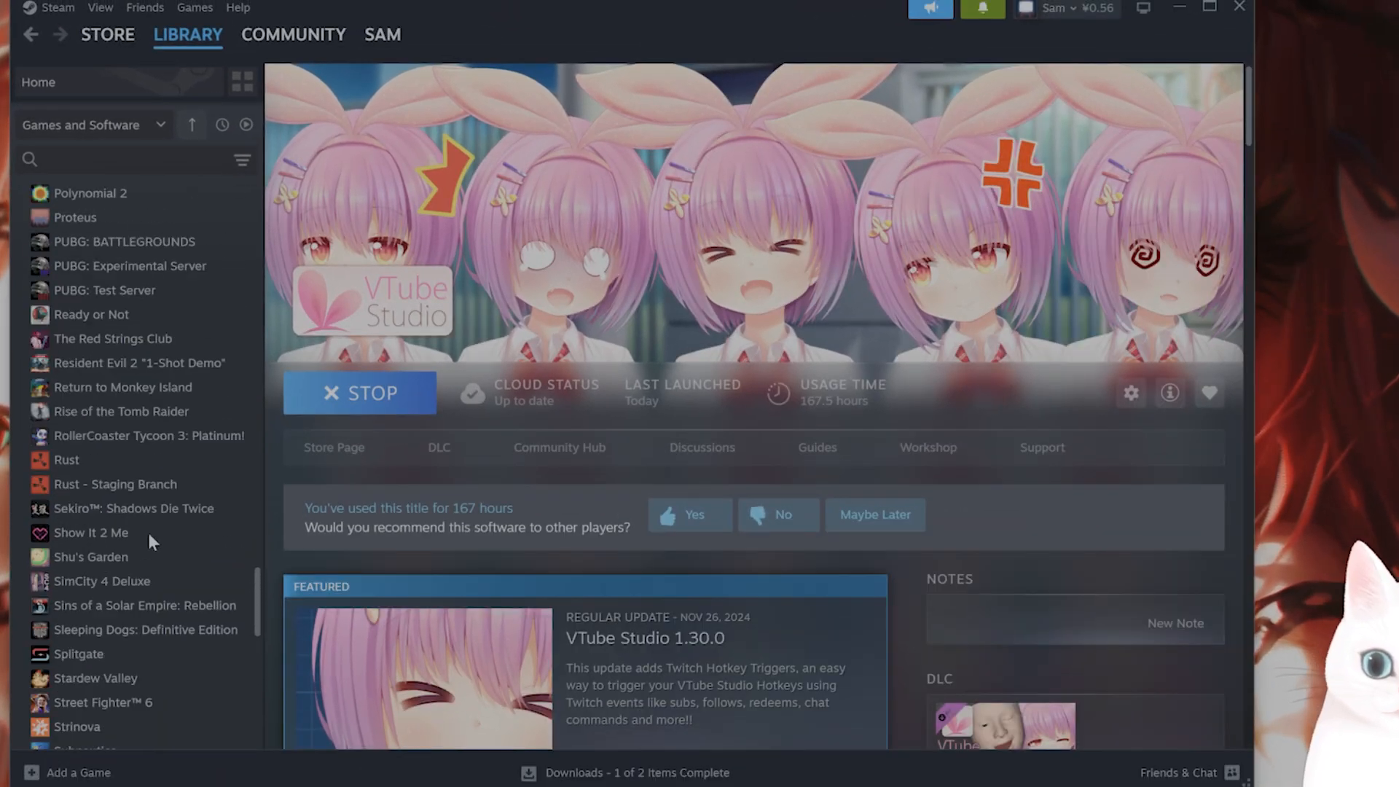
scroll(147, 557, up, 10)
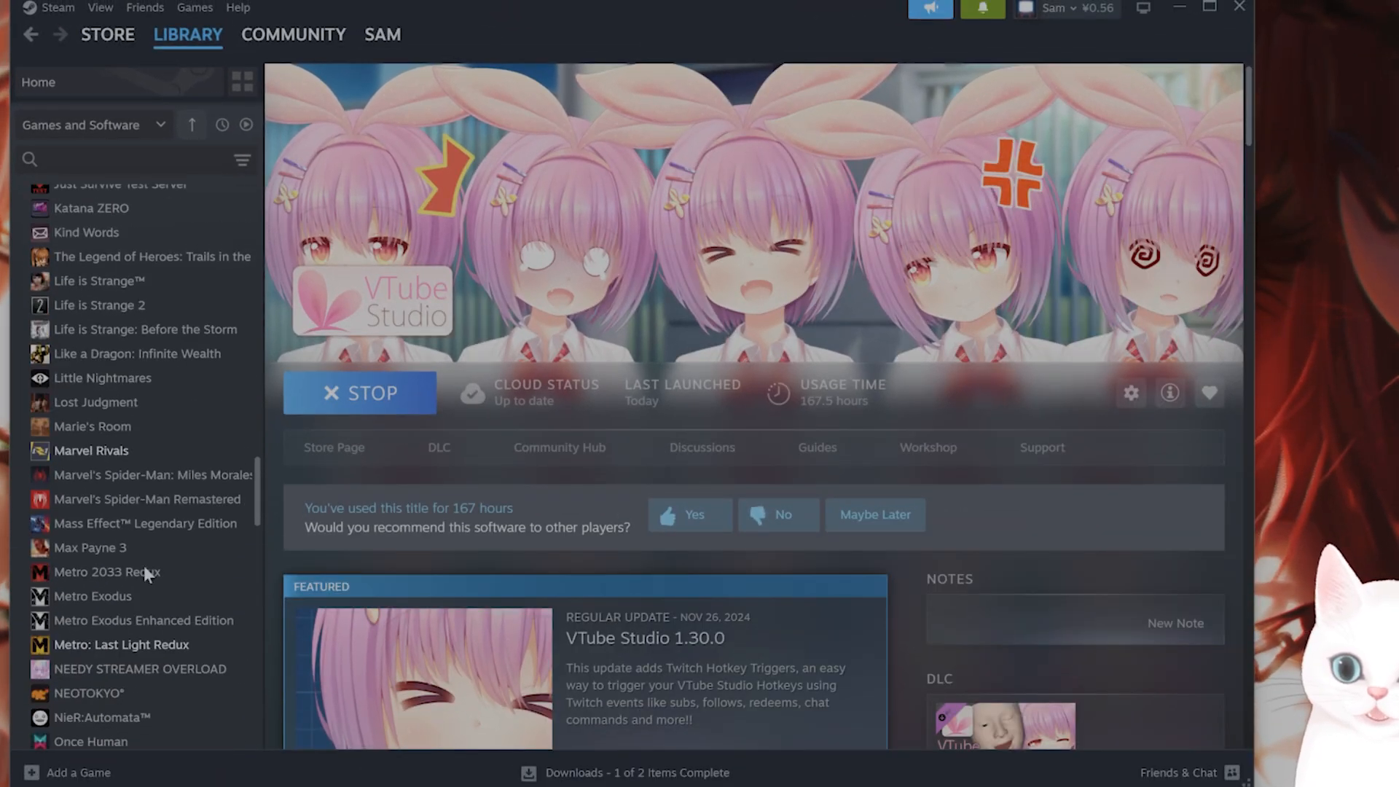
click(134, 635)
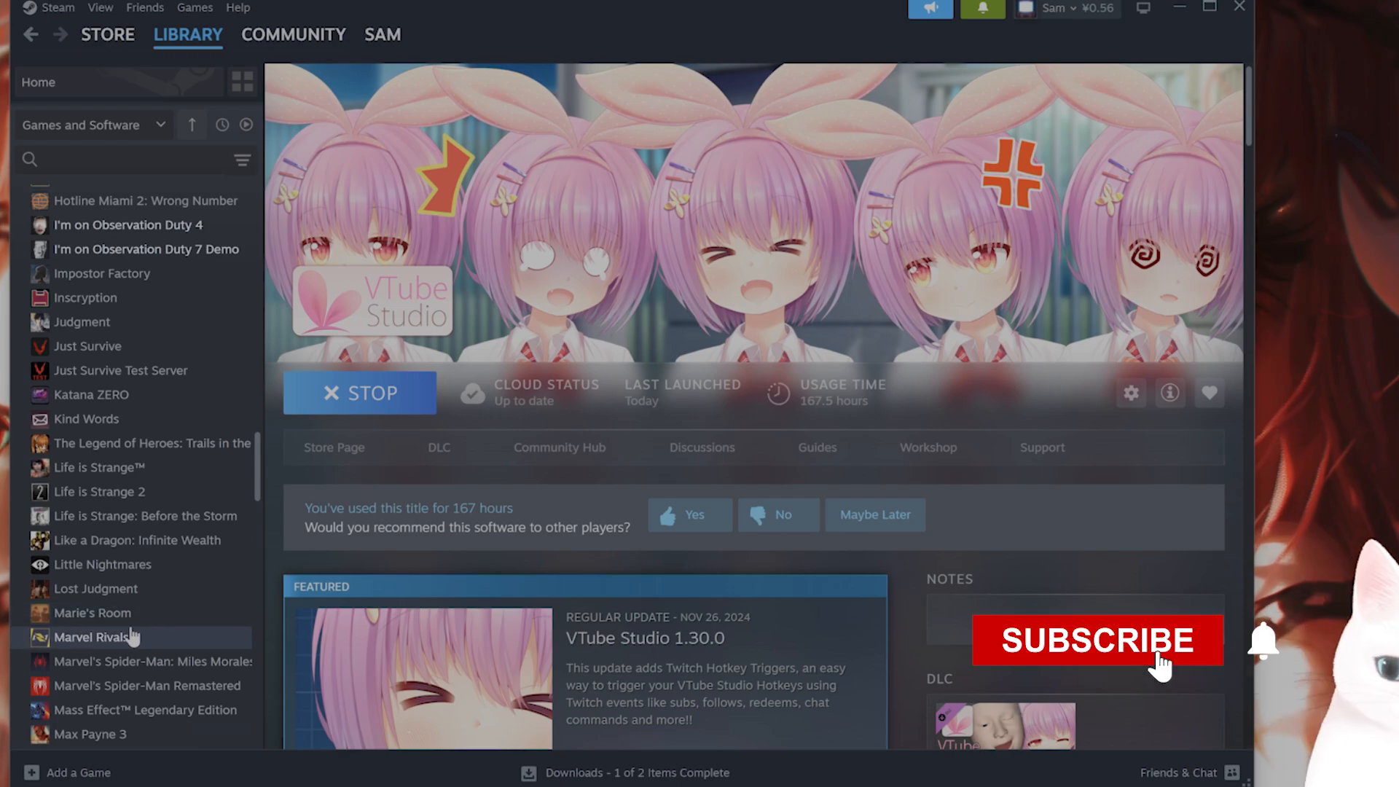
right_click(134, 636)
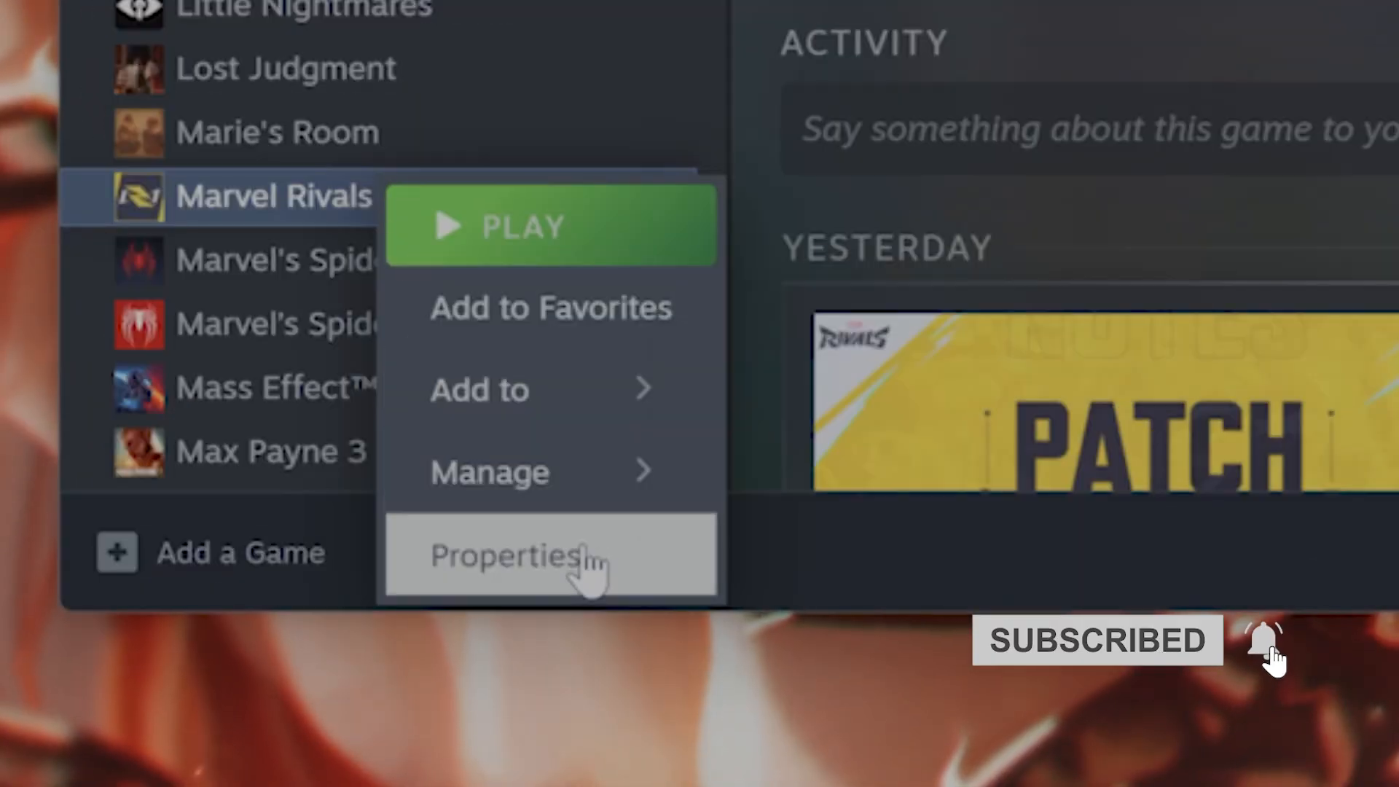
click(583, 565)
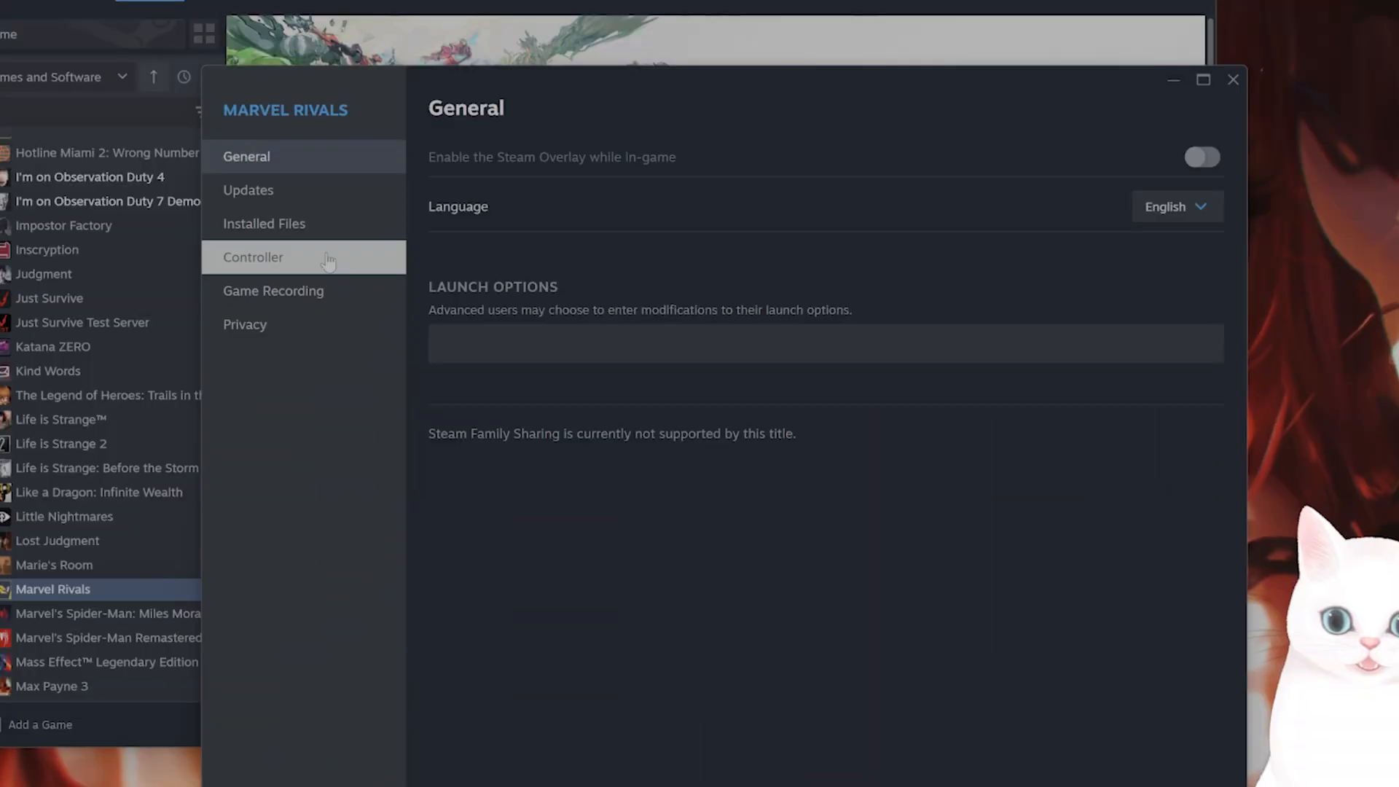
click(325, 223)
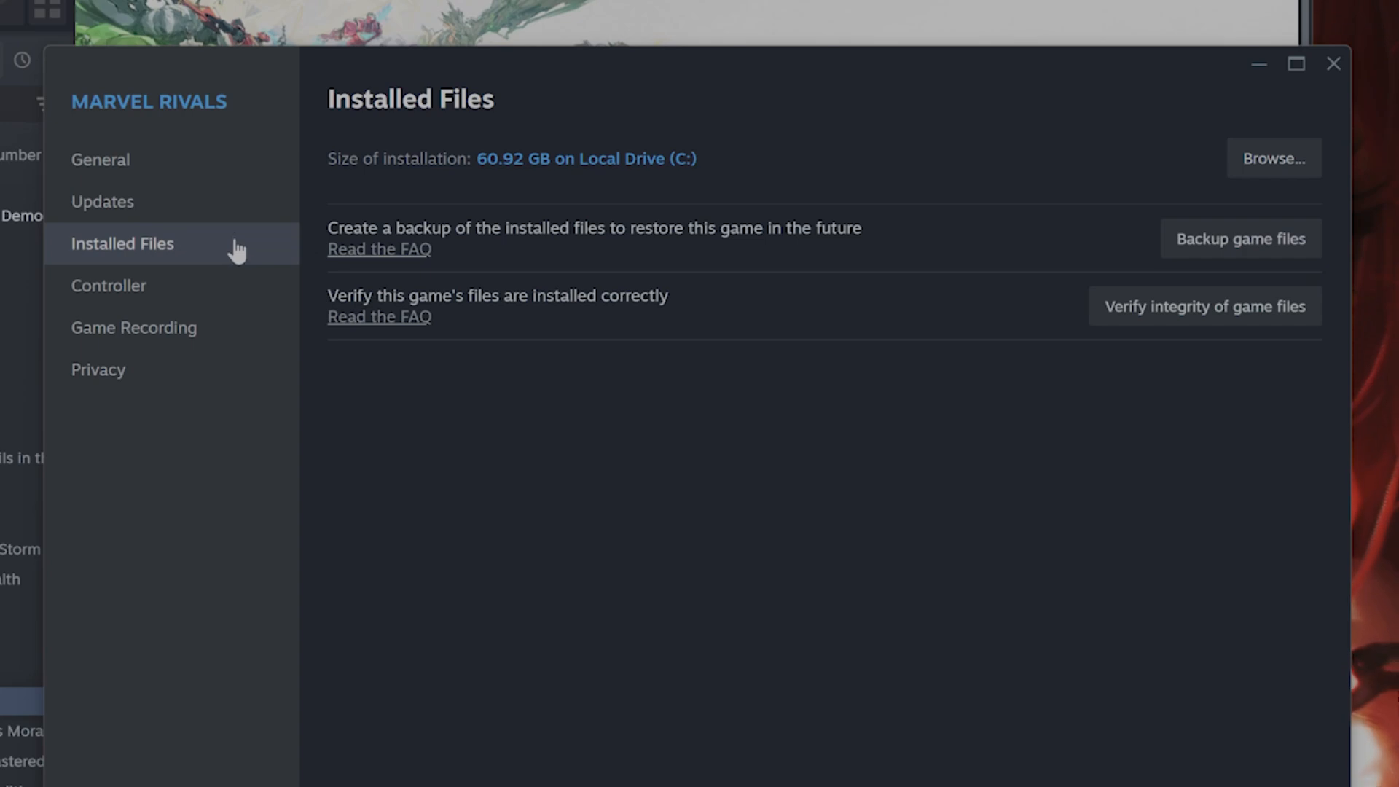
click(1251, 161)
Step: Locate MarvelRivals_Launcher.exe in the MarvelRivals folder and open its file properties
scroll(695, 387, down, 10)
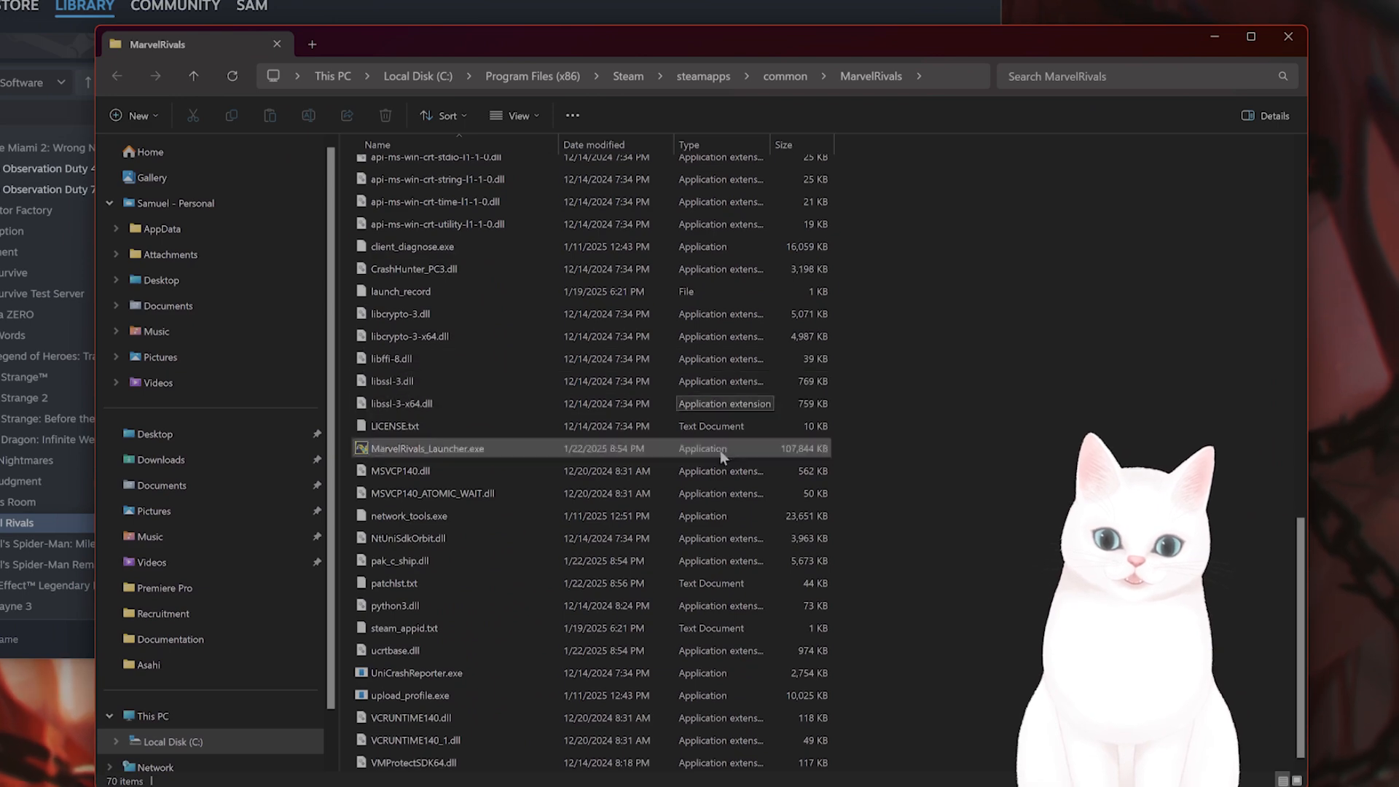
click(473, 452)
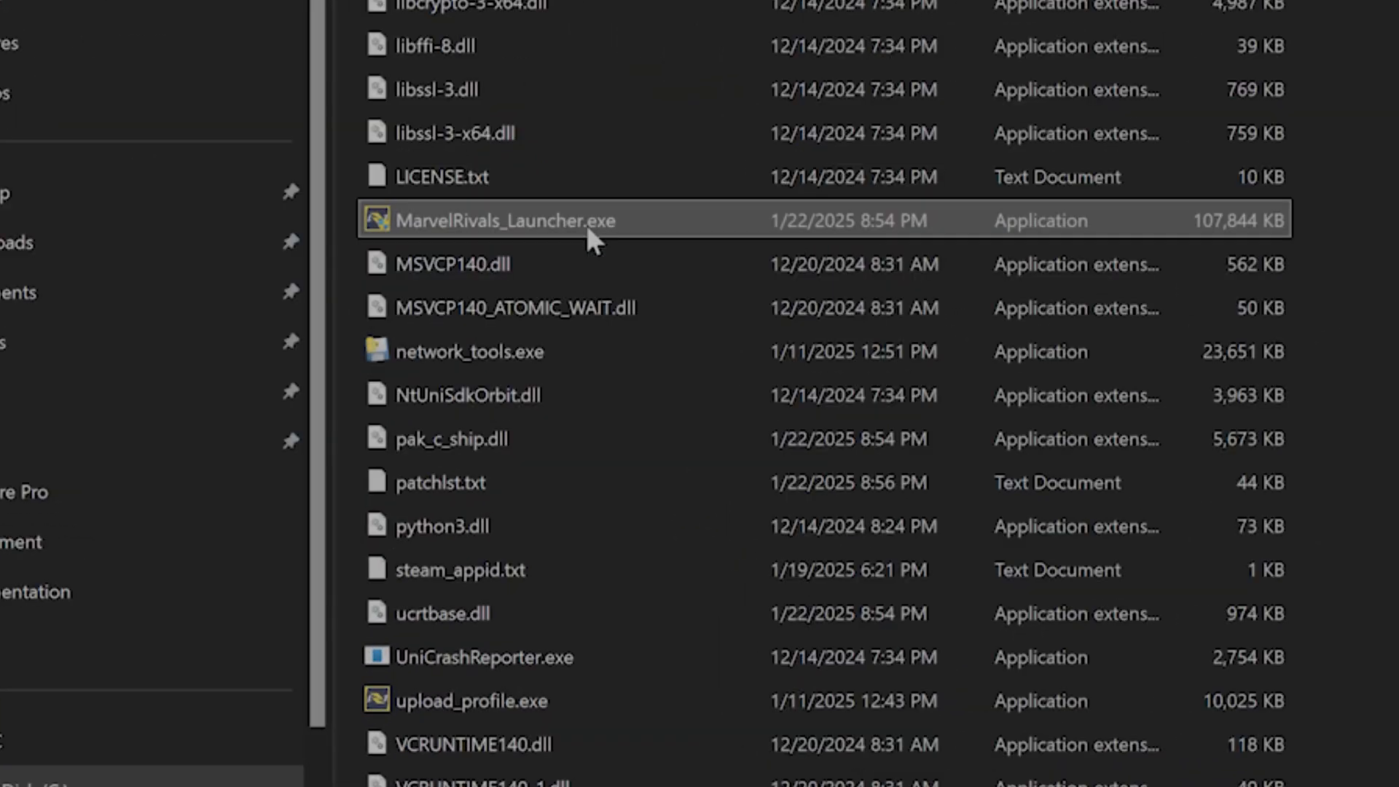
right_click(584, 222)
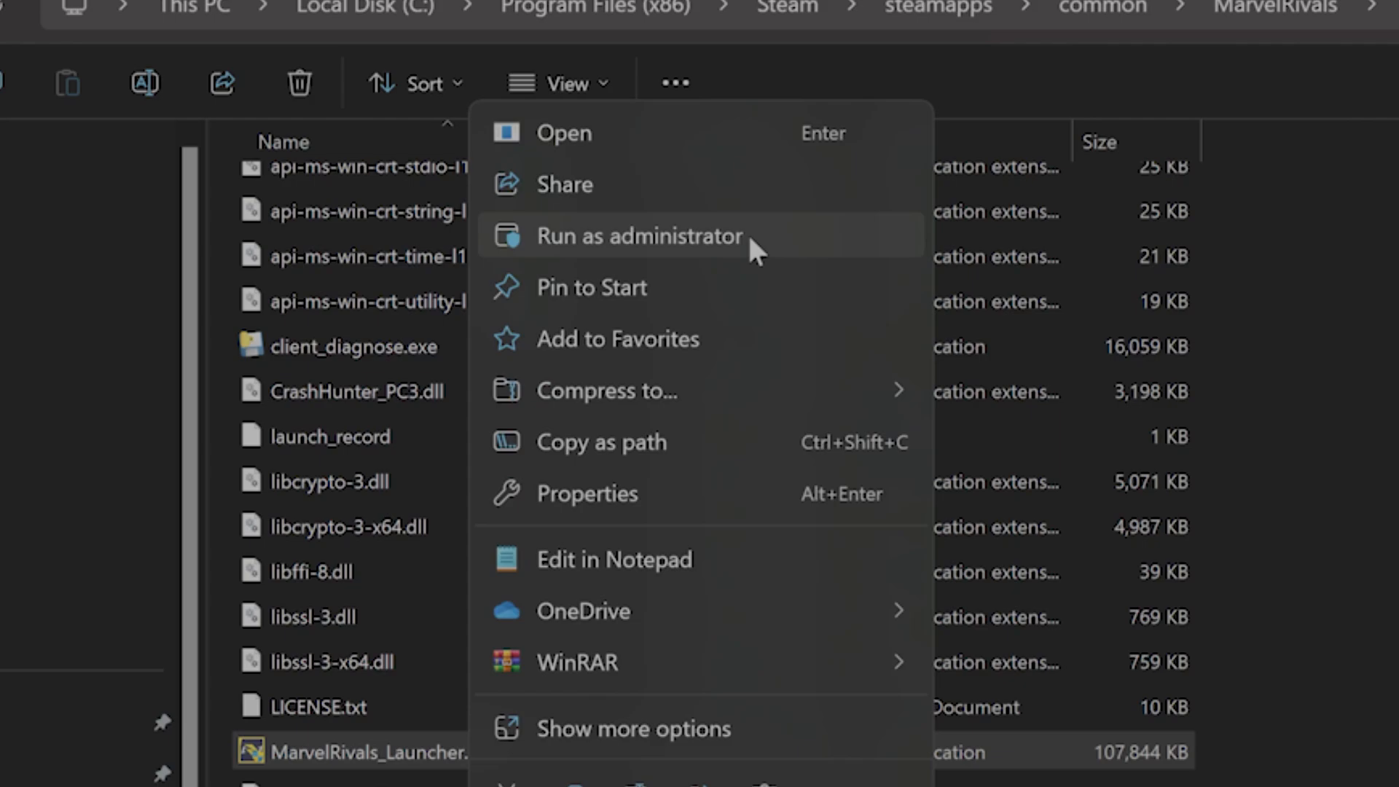
click(1135, 666)
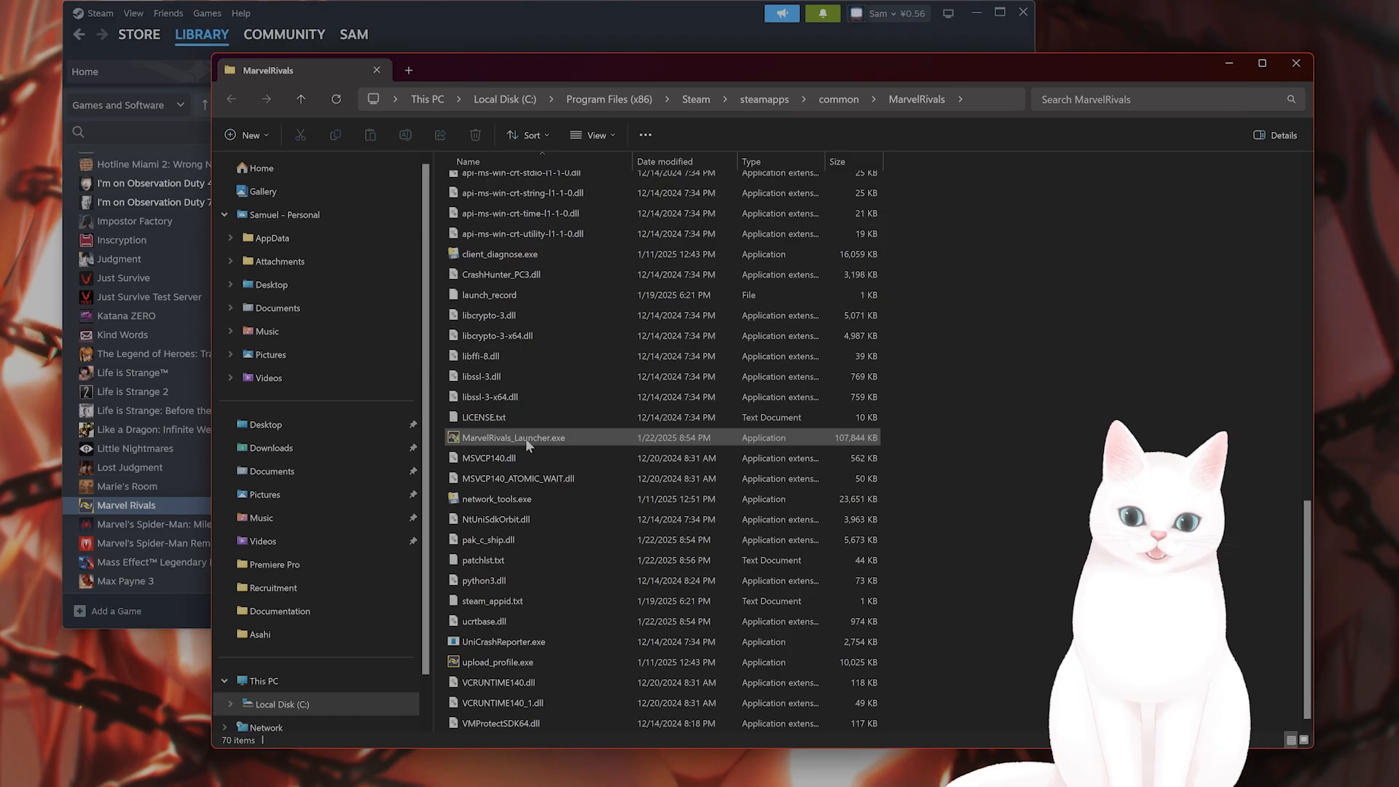
right_click(459, 751)
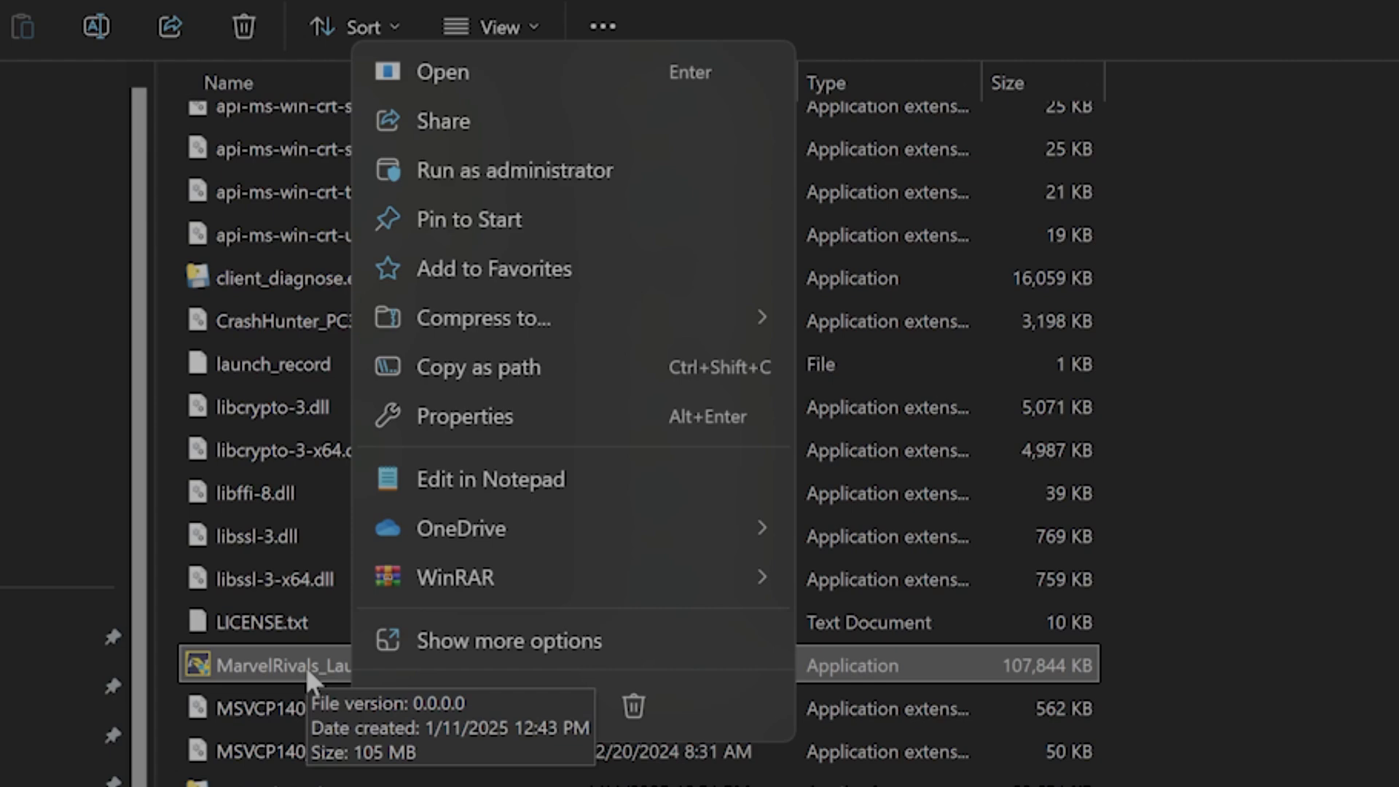
key(Escape)
right_click(409, 666)
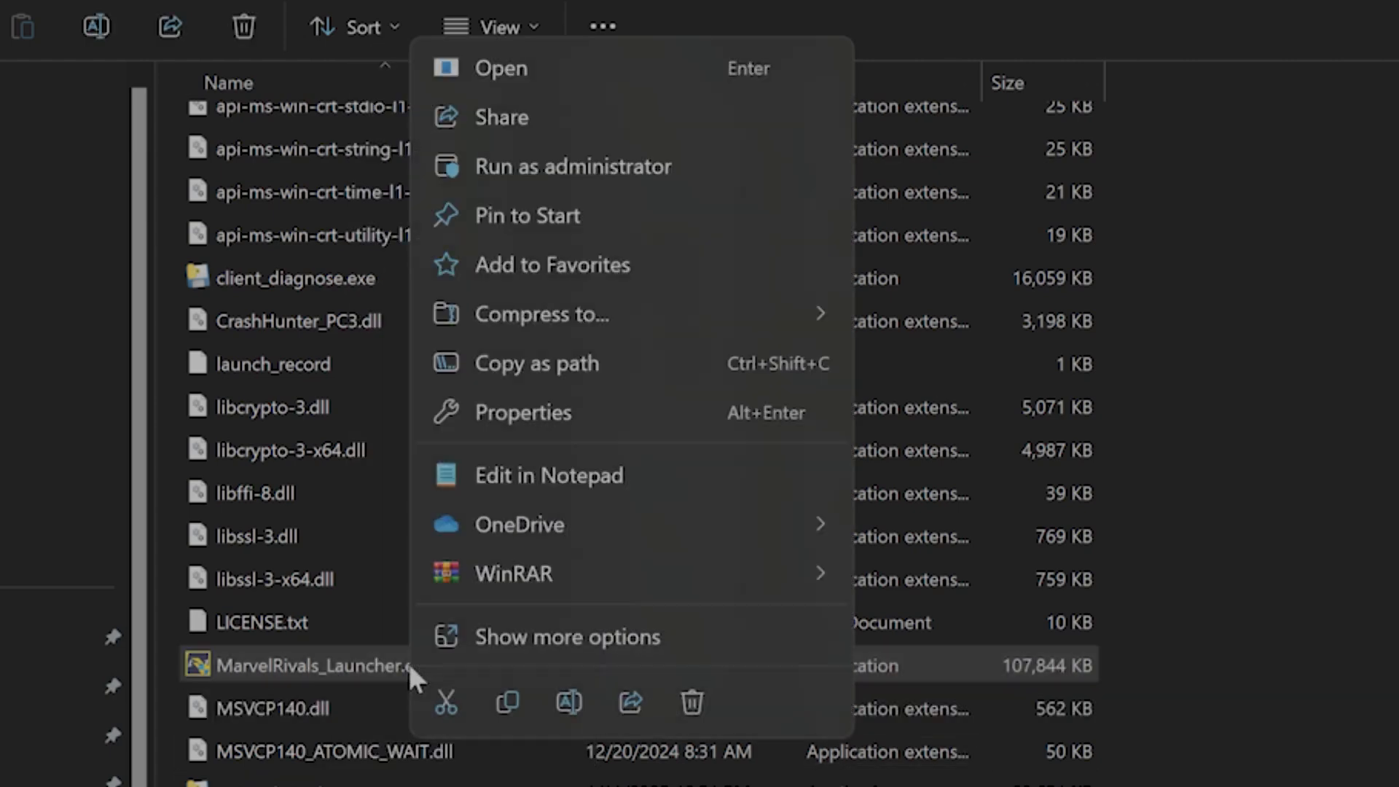
click(624, 416)
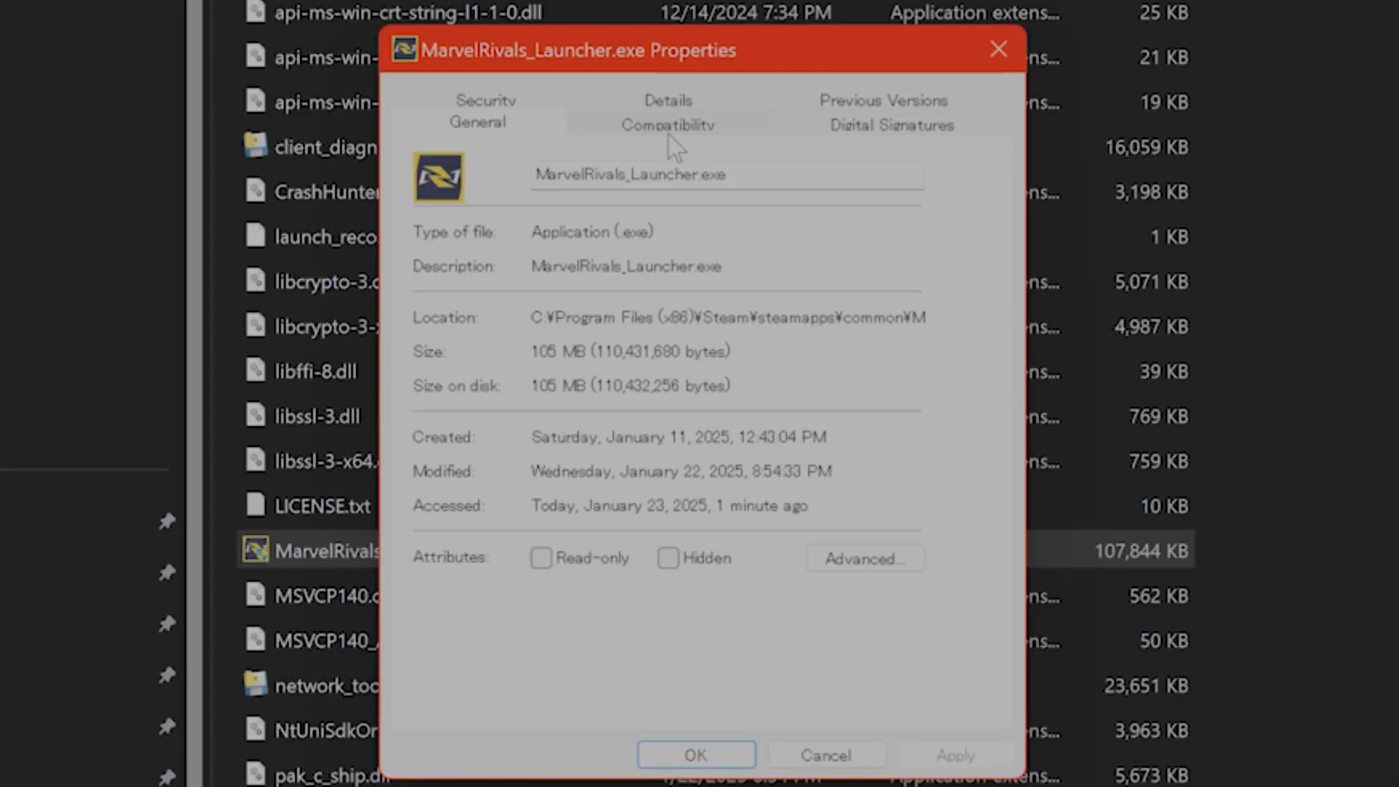
Step: Enable compatibility mode for MarvelRivals_Launcher.exe, and clear the remaining game properties and Steam windows off the desktop
click(668, 134)
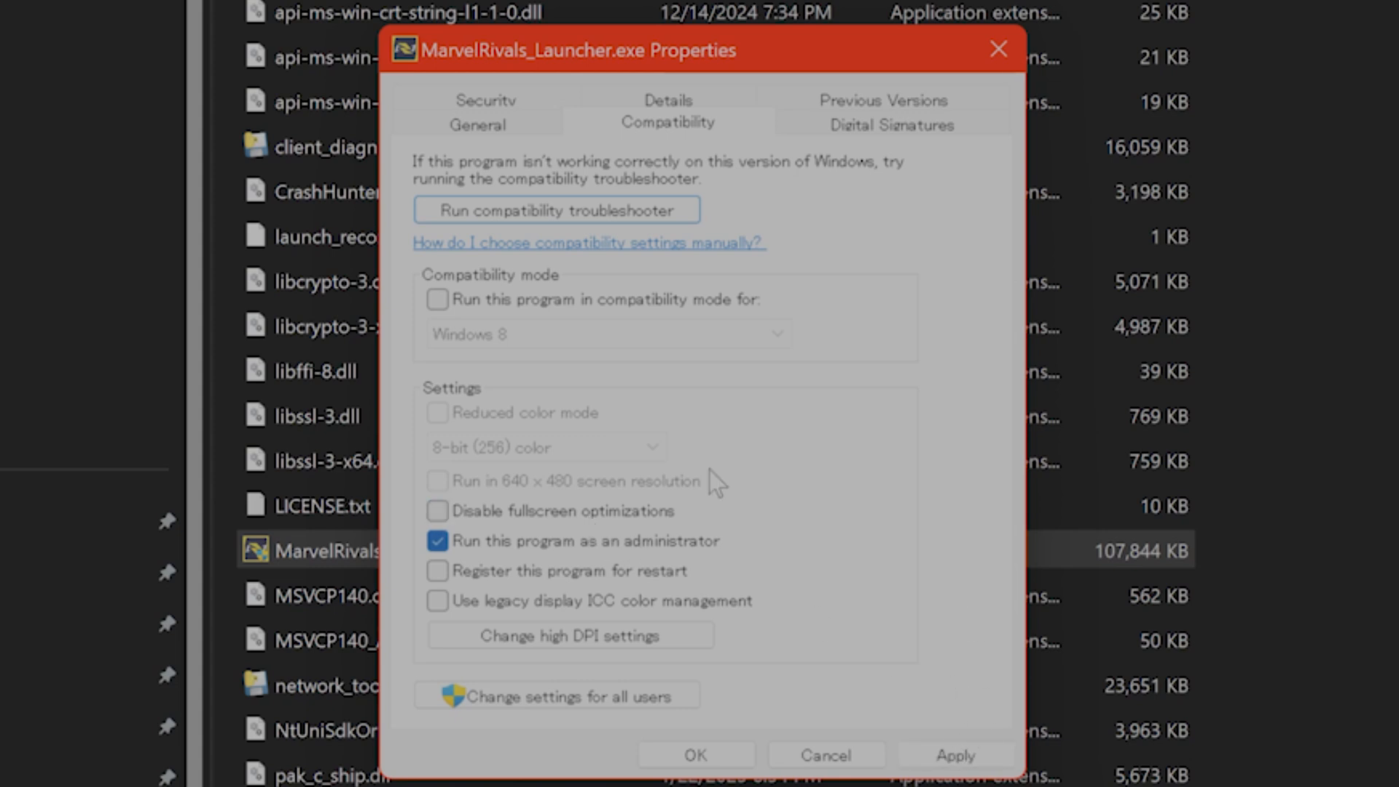
click(596, 300)
click(778, 329)
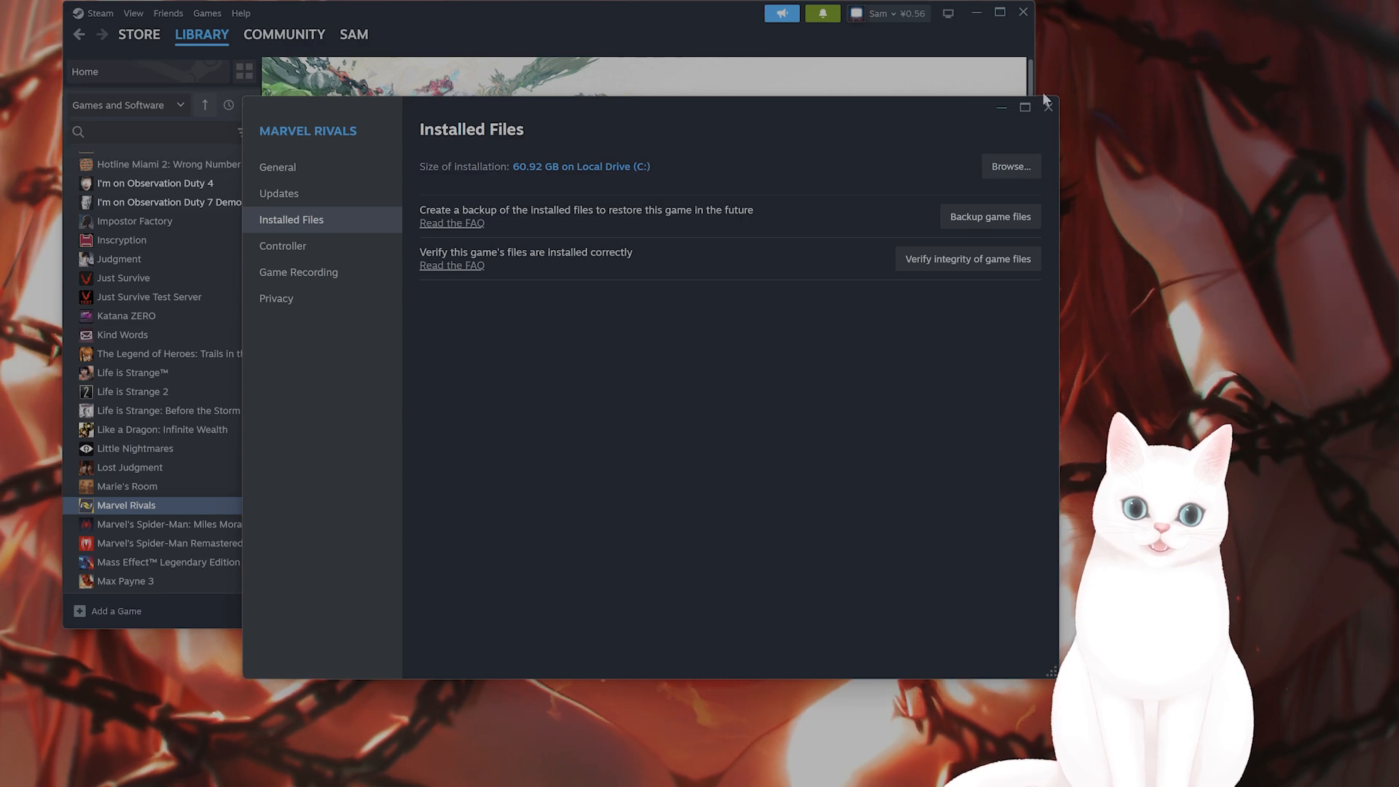
click(1048, 107)
click(976, 13)
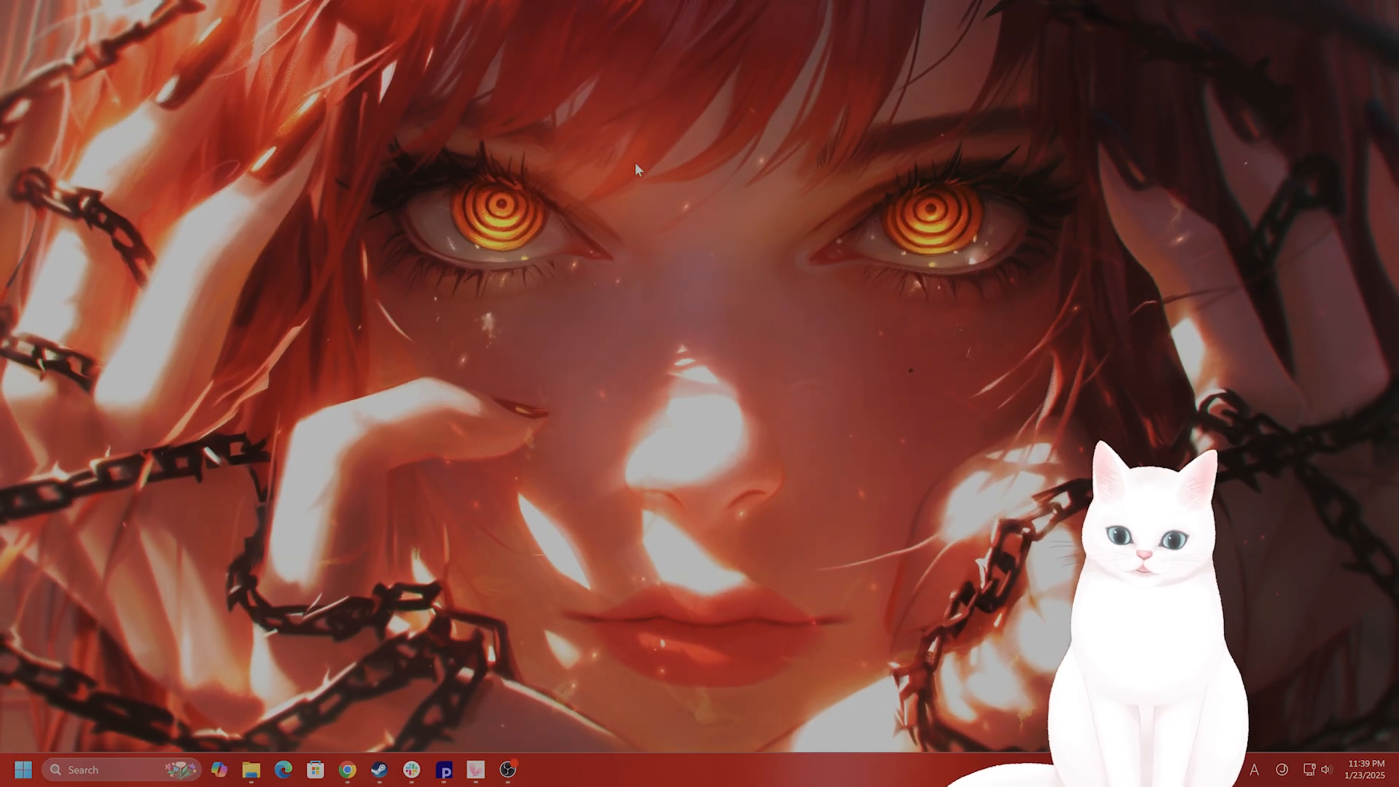
Step: Open Windows Security and check the Domain network settings under Firewall & network protection
click(134, 782)
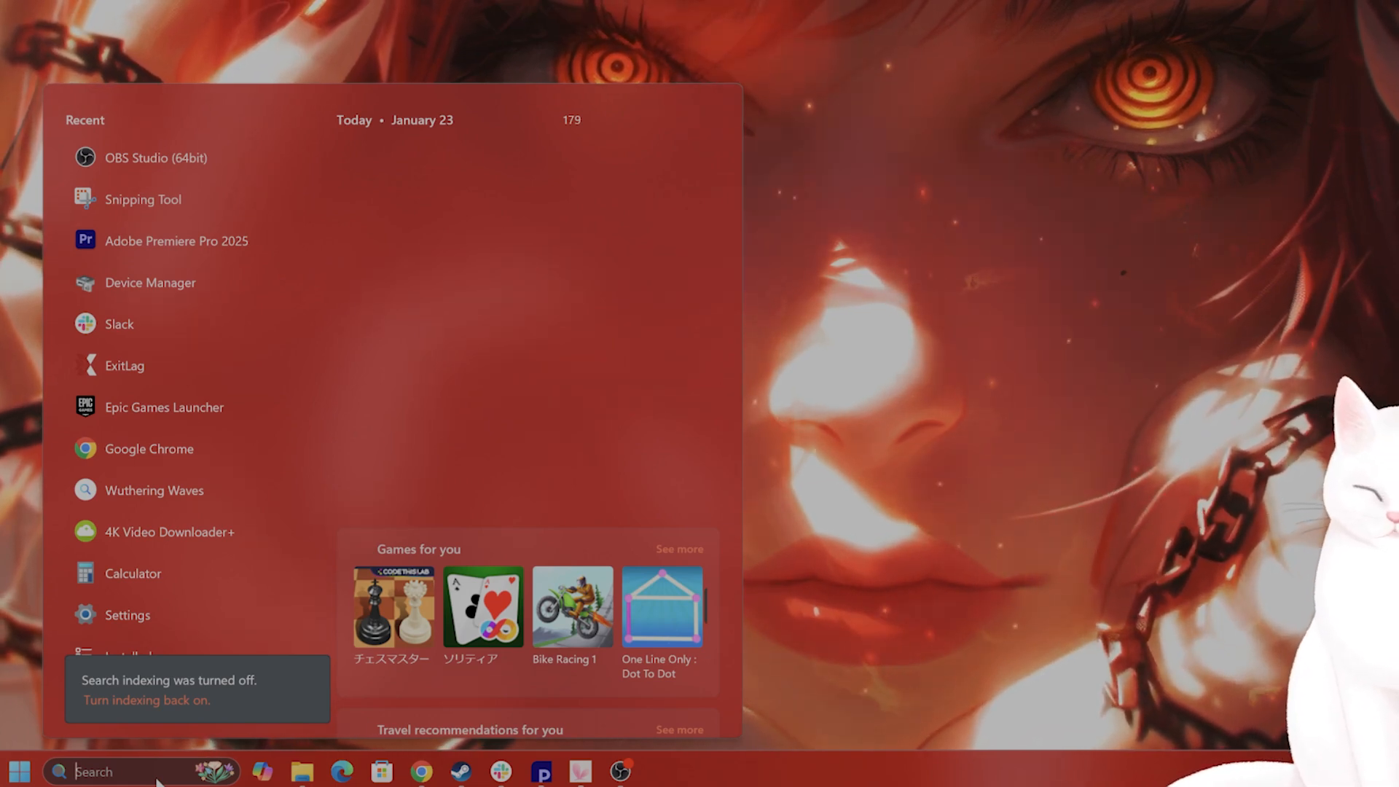
text(security)
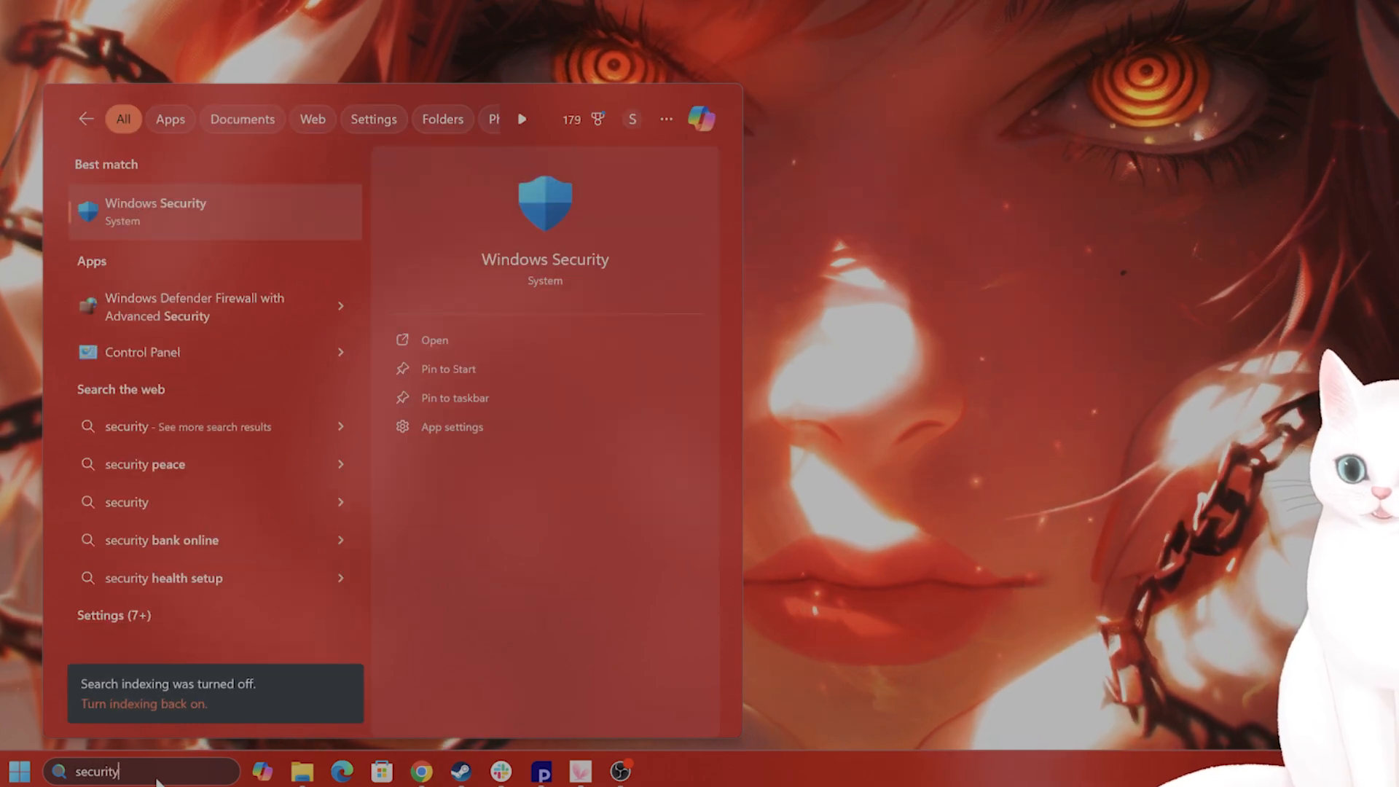
key(Return)
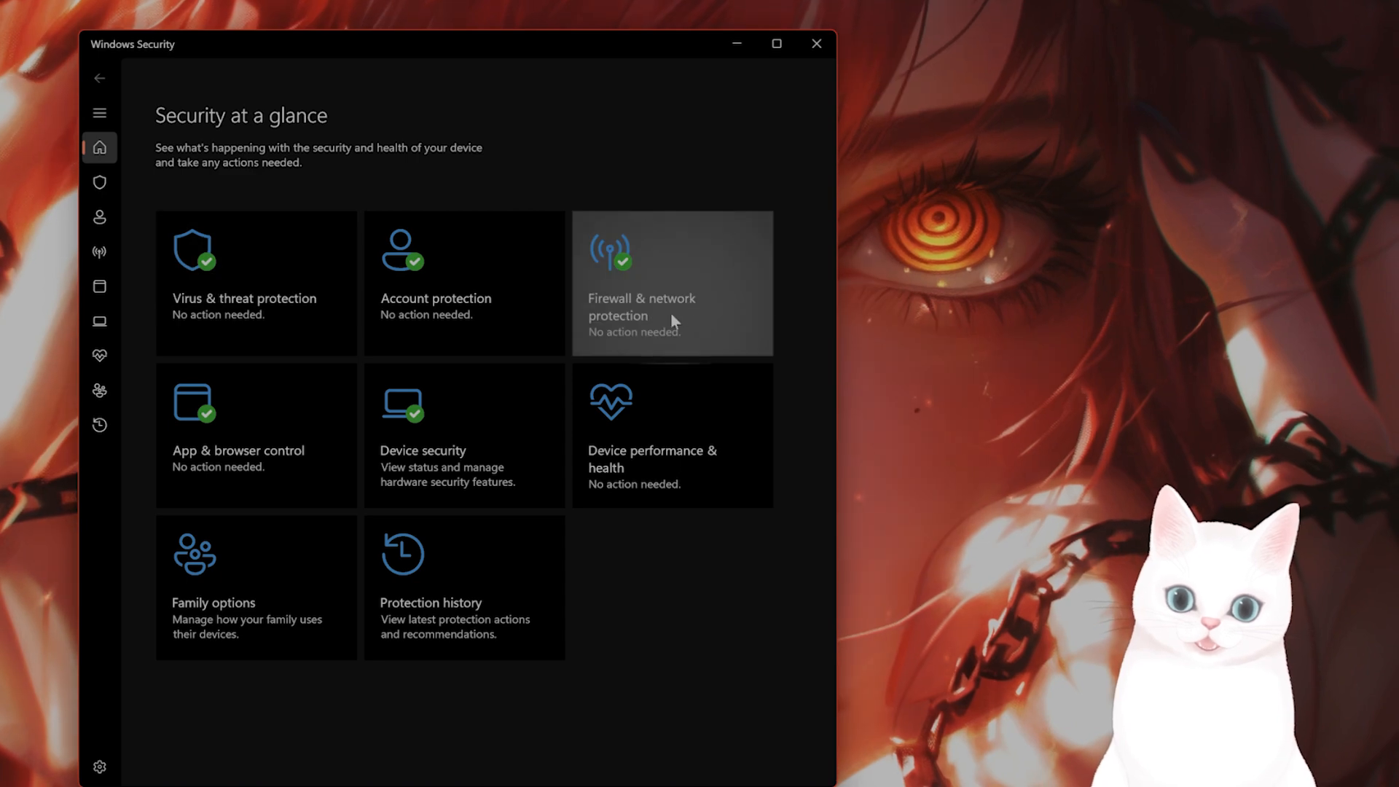
click(669, 315)
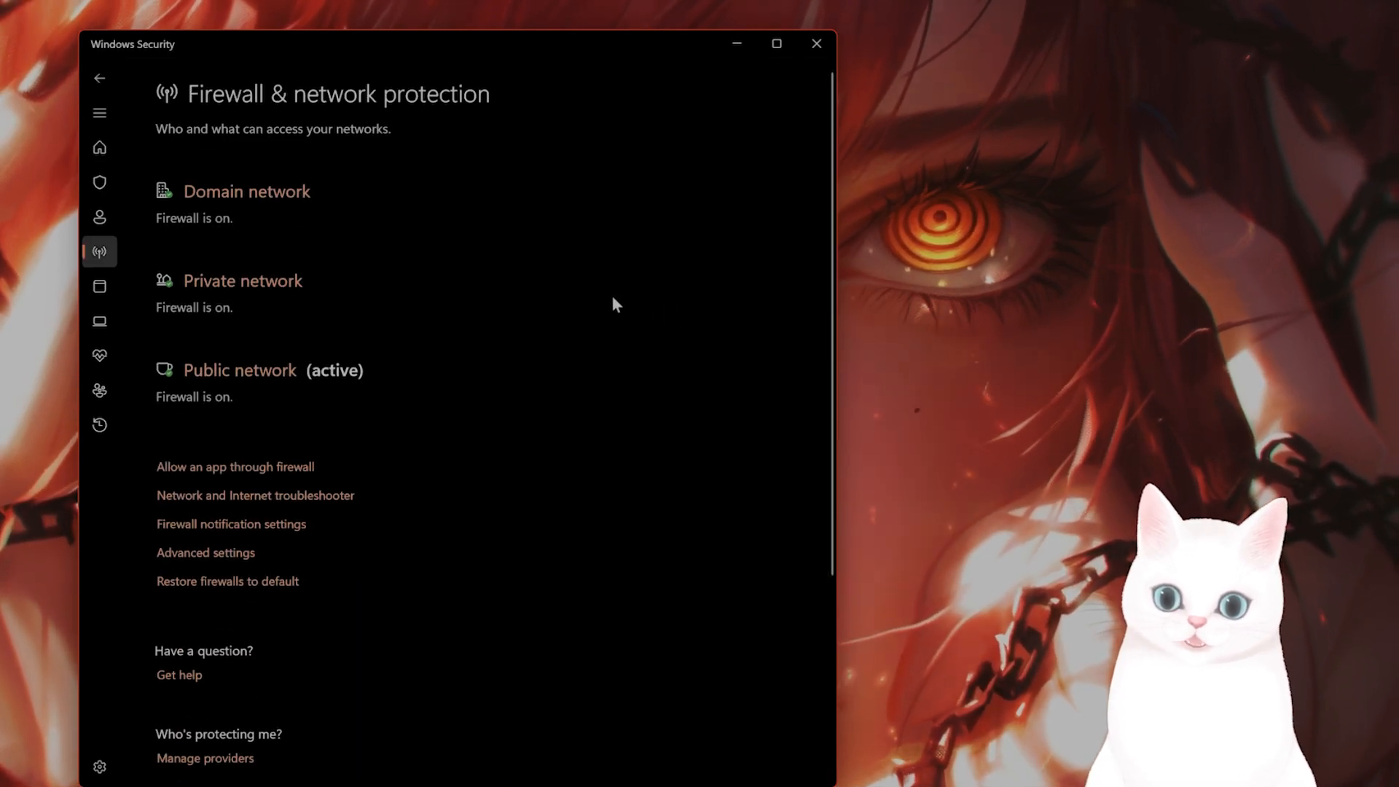
click(284, 204)
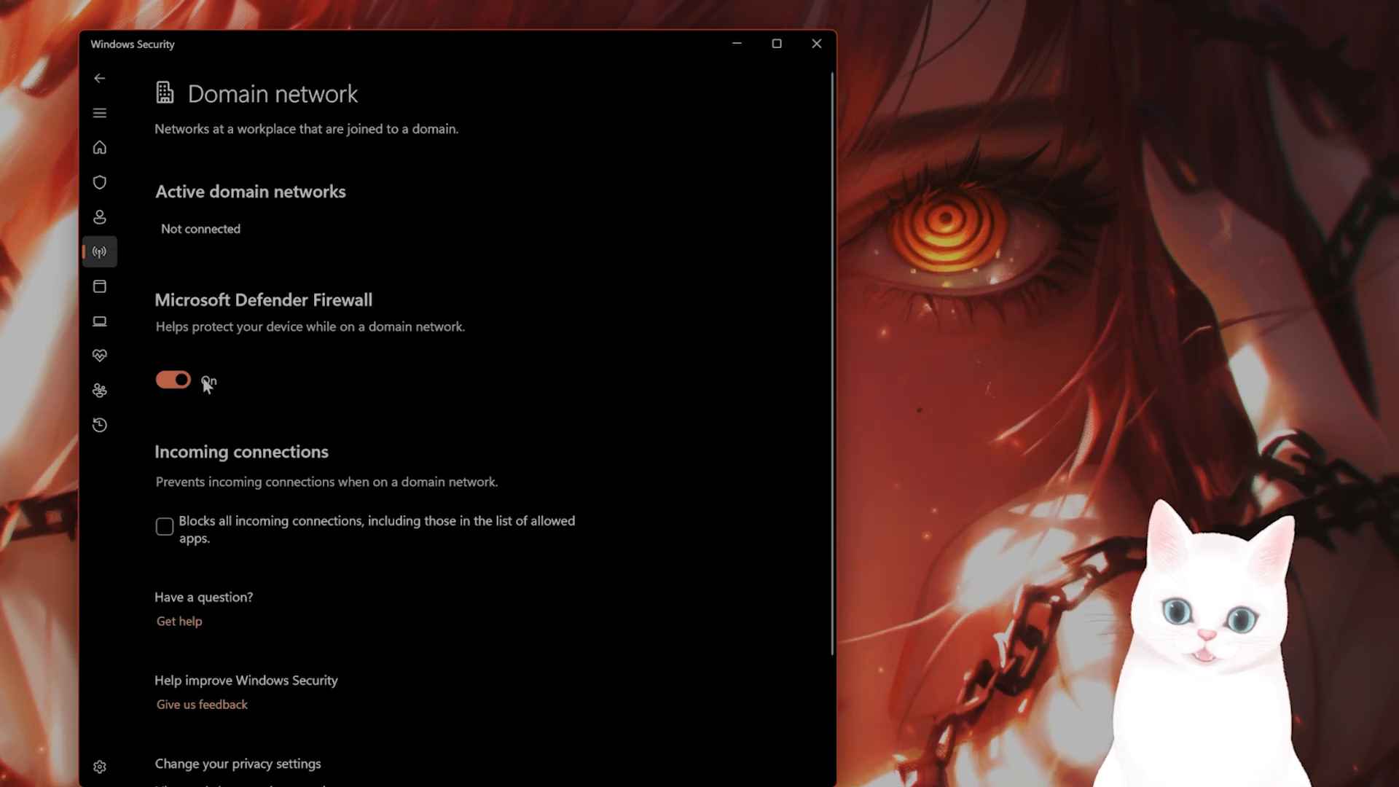
click(102, 76)
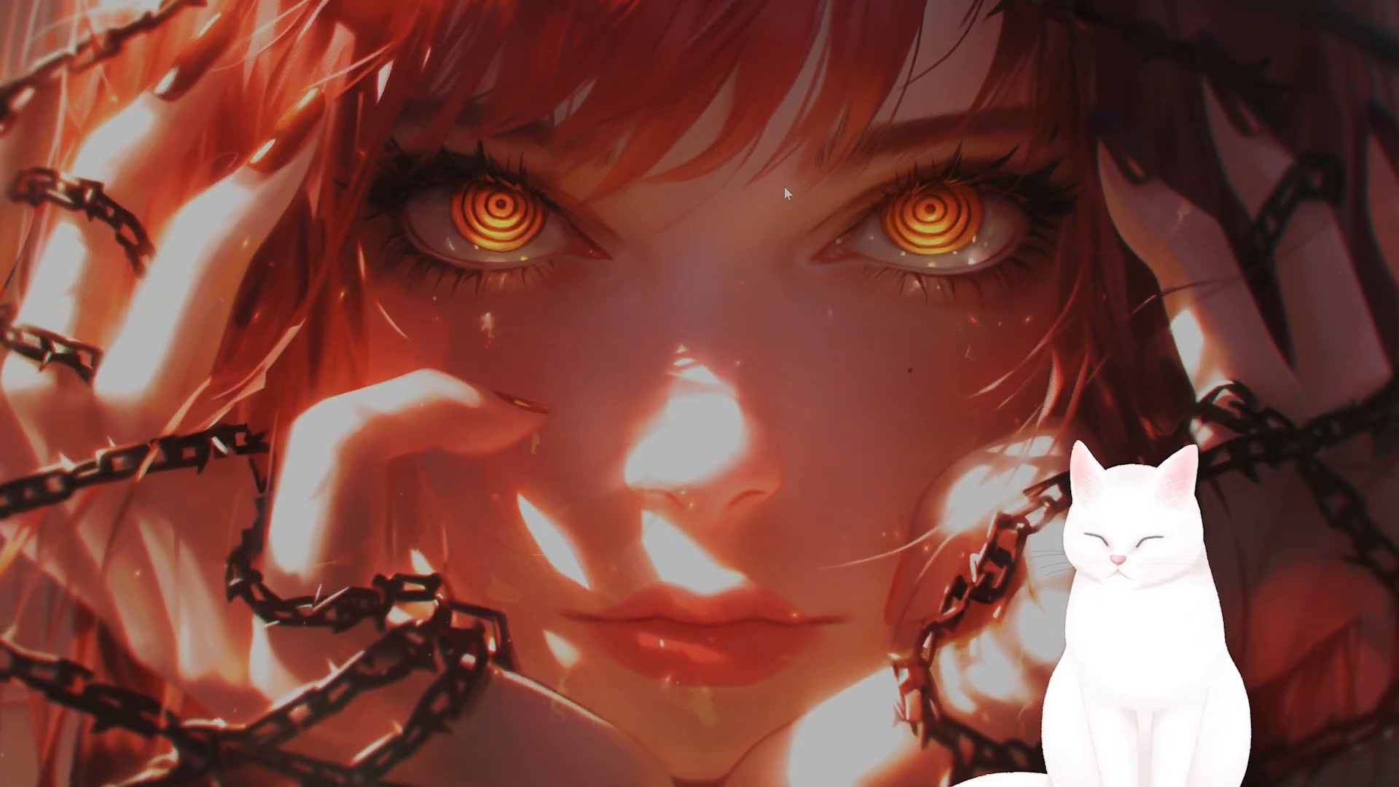
Step: Sort the running processes in Task Manager by memory use and view the available actions for ExpressionApp.exe
key(ctrl+shift+Escape)
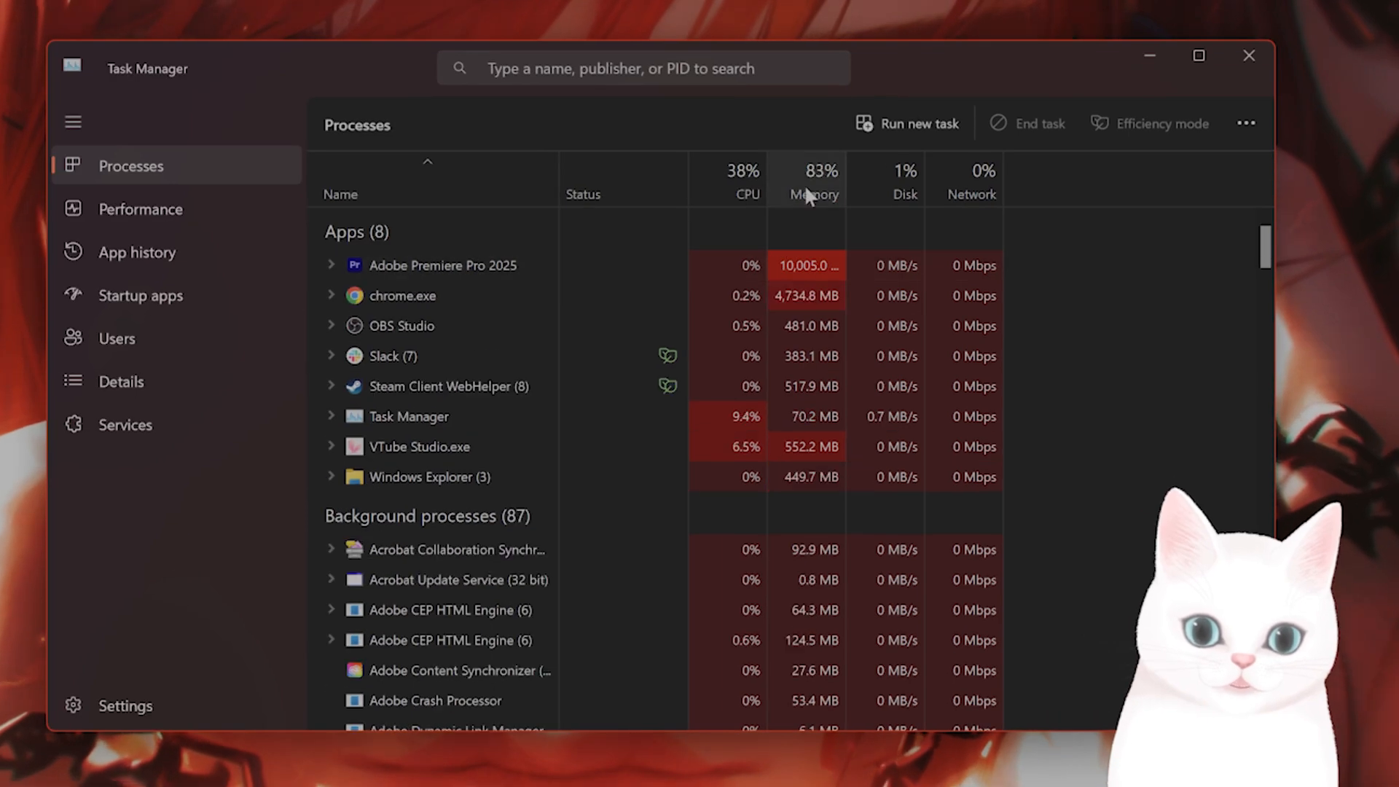
click(810, 182)
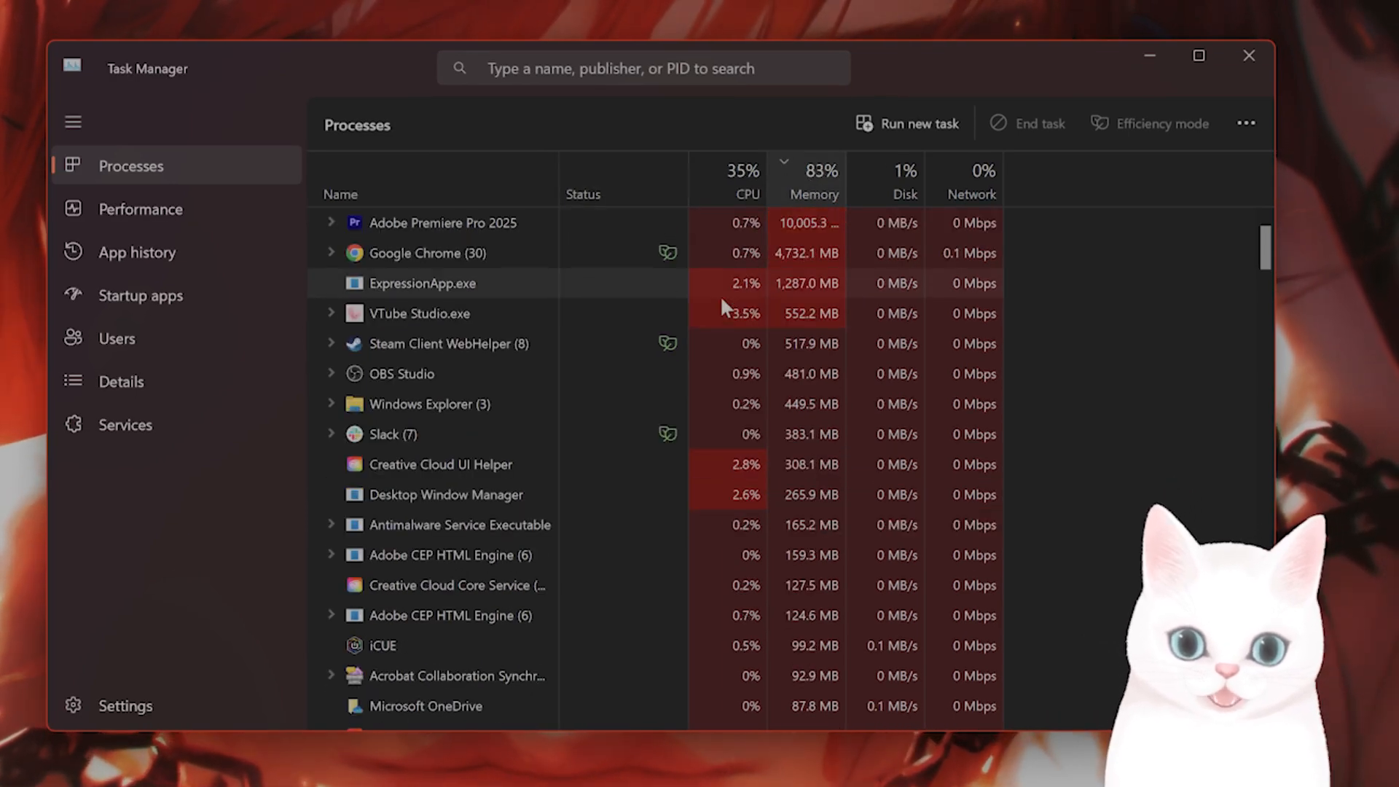
right_click(435, 288)
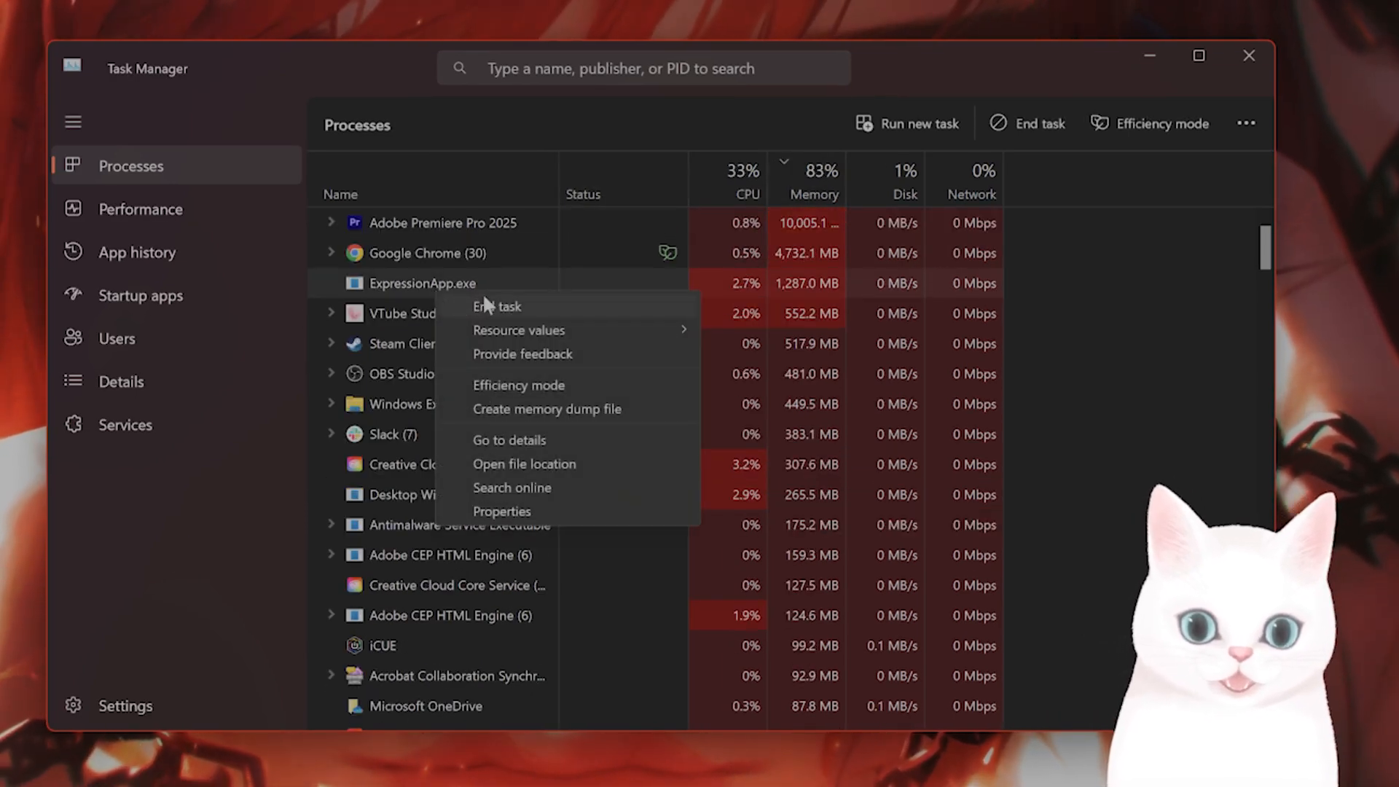
click(908, 278)
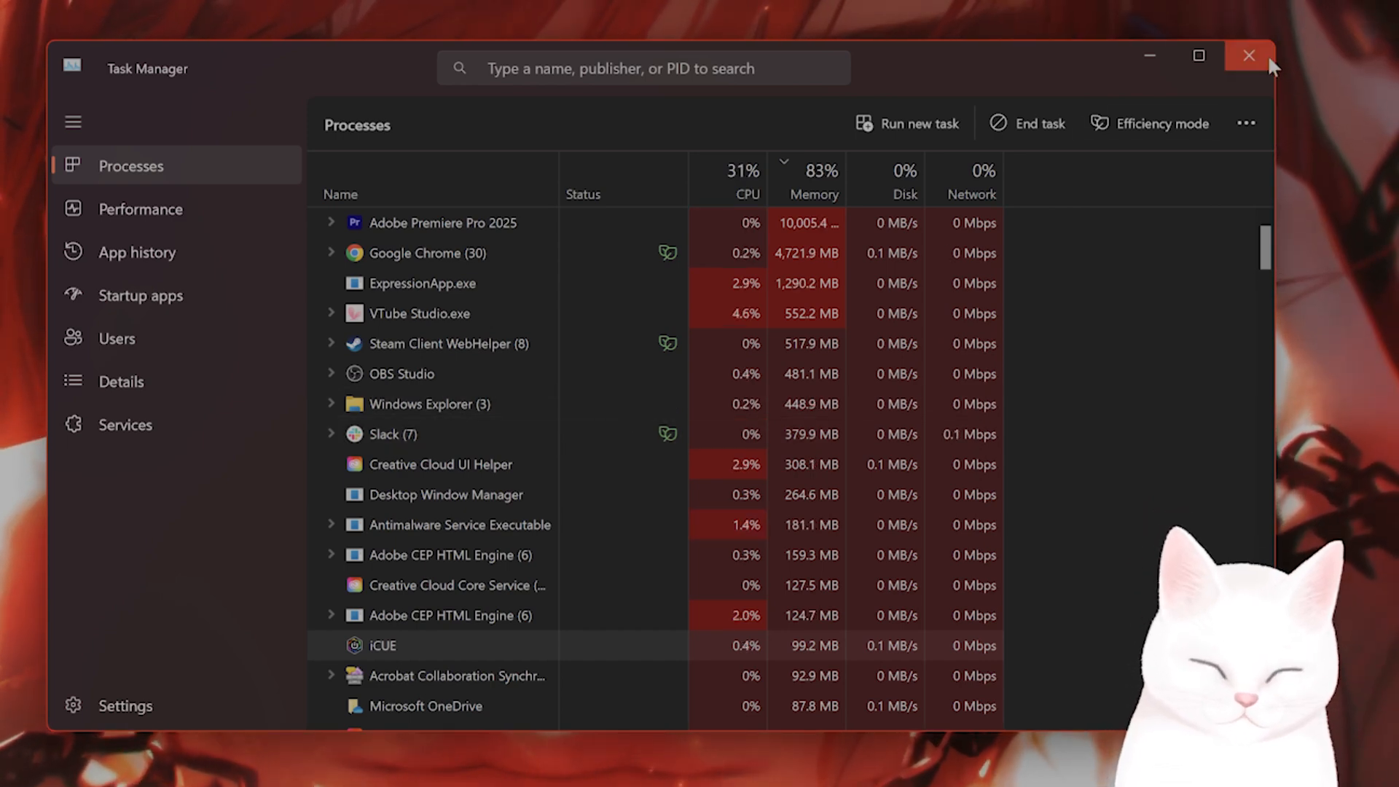
click(1249, 56)
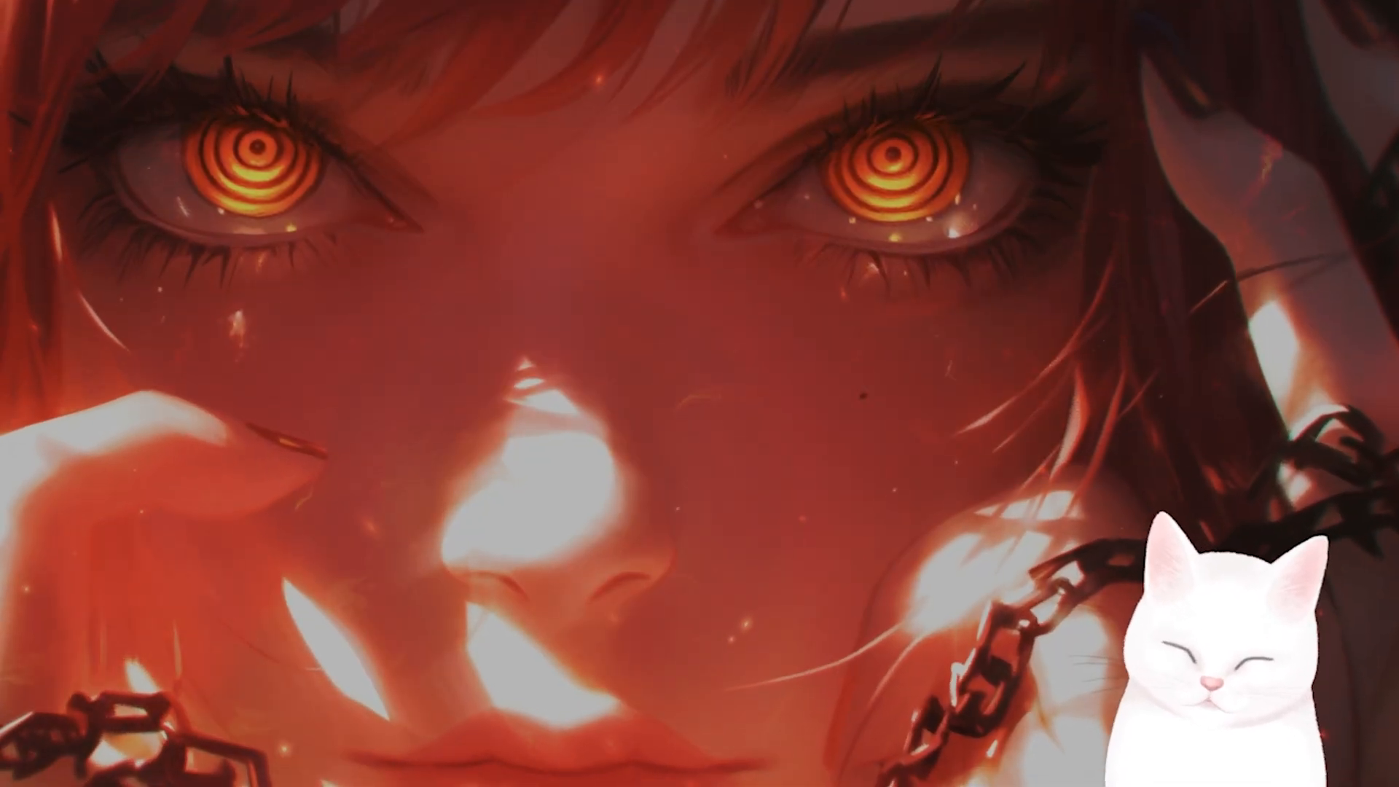
Step: Open Manage 3D settings in NVIDIA Control Panel and show the choices for the global Shader Cache Size
key(super)
text(nv)
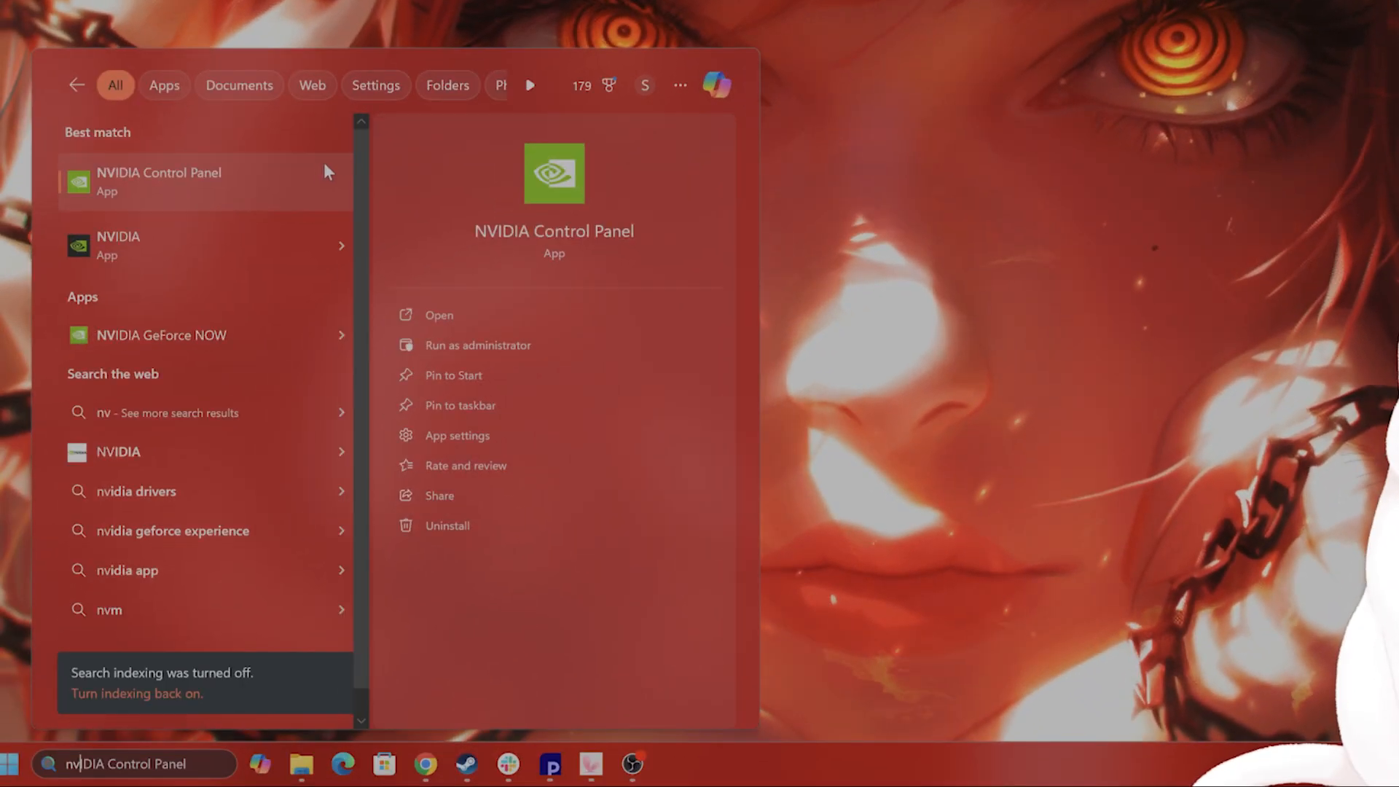
click(324, 161)
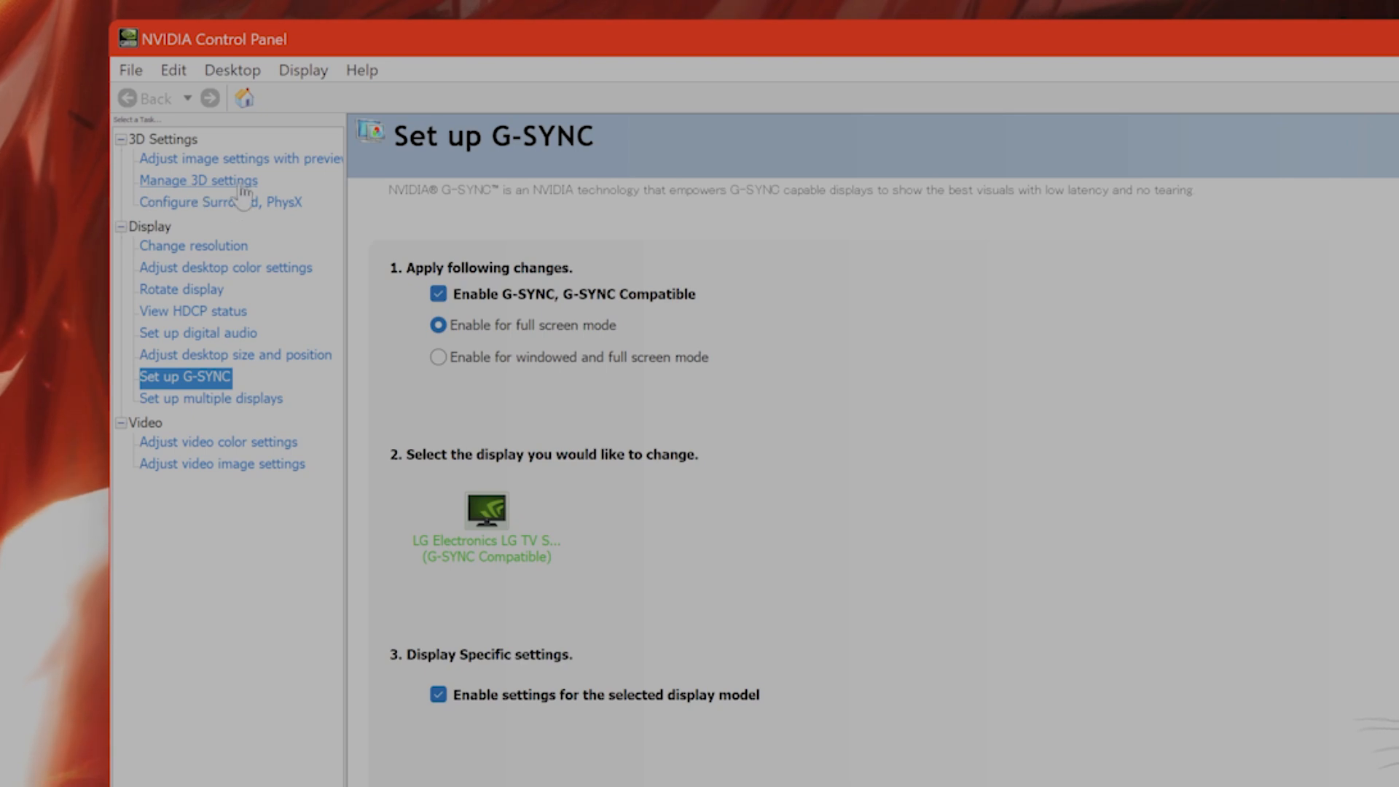
click(196, 182)
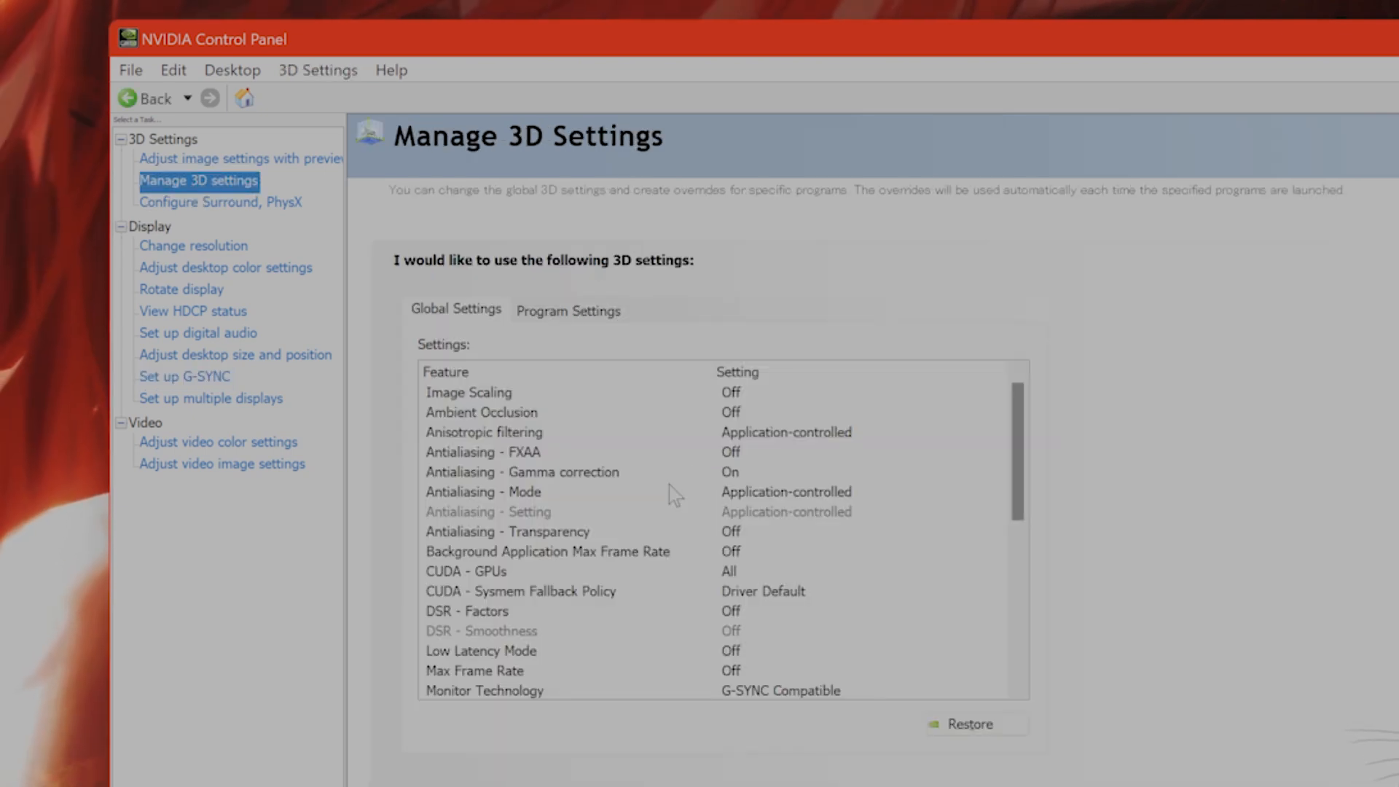
scroll(674, 495, down, 3)
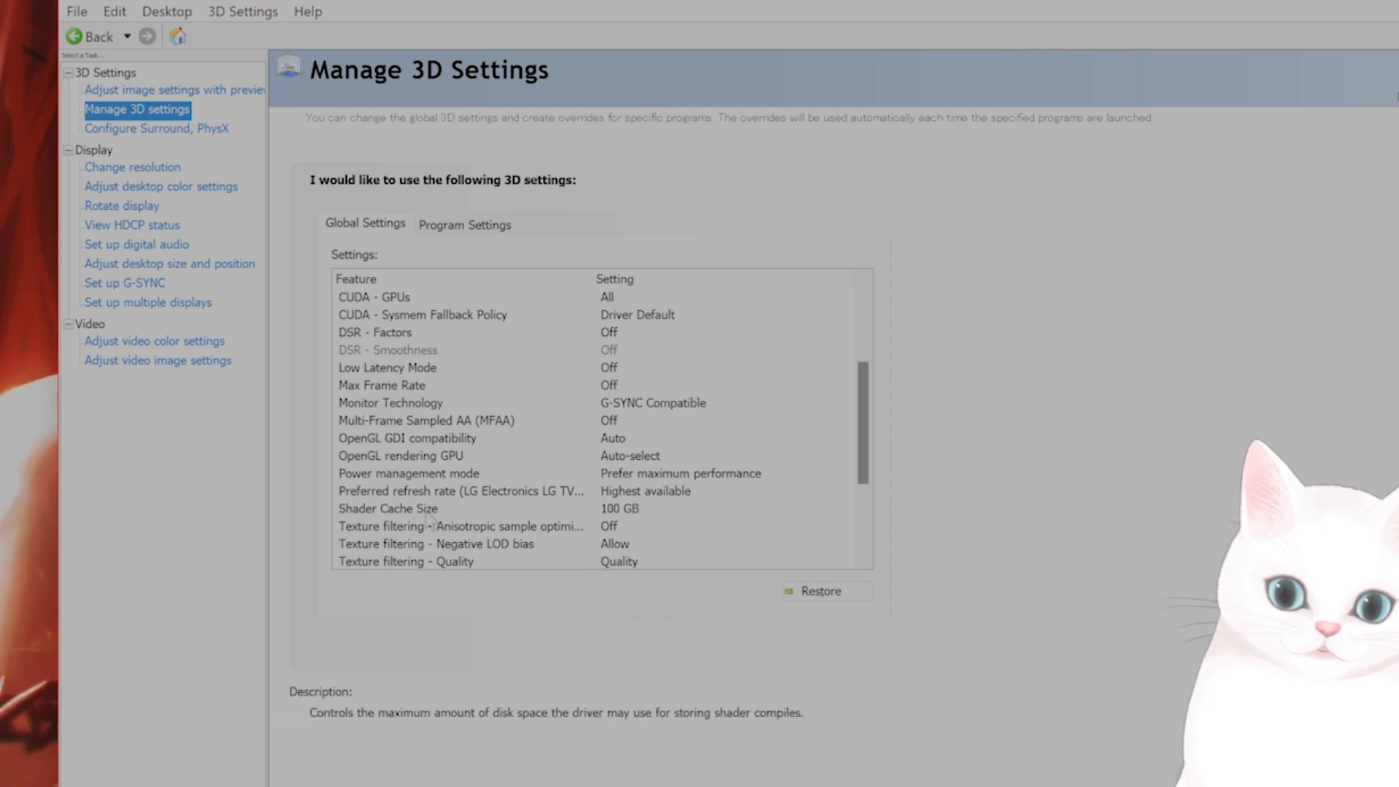
click(426, 513)
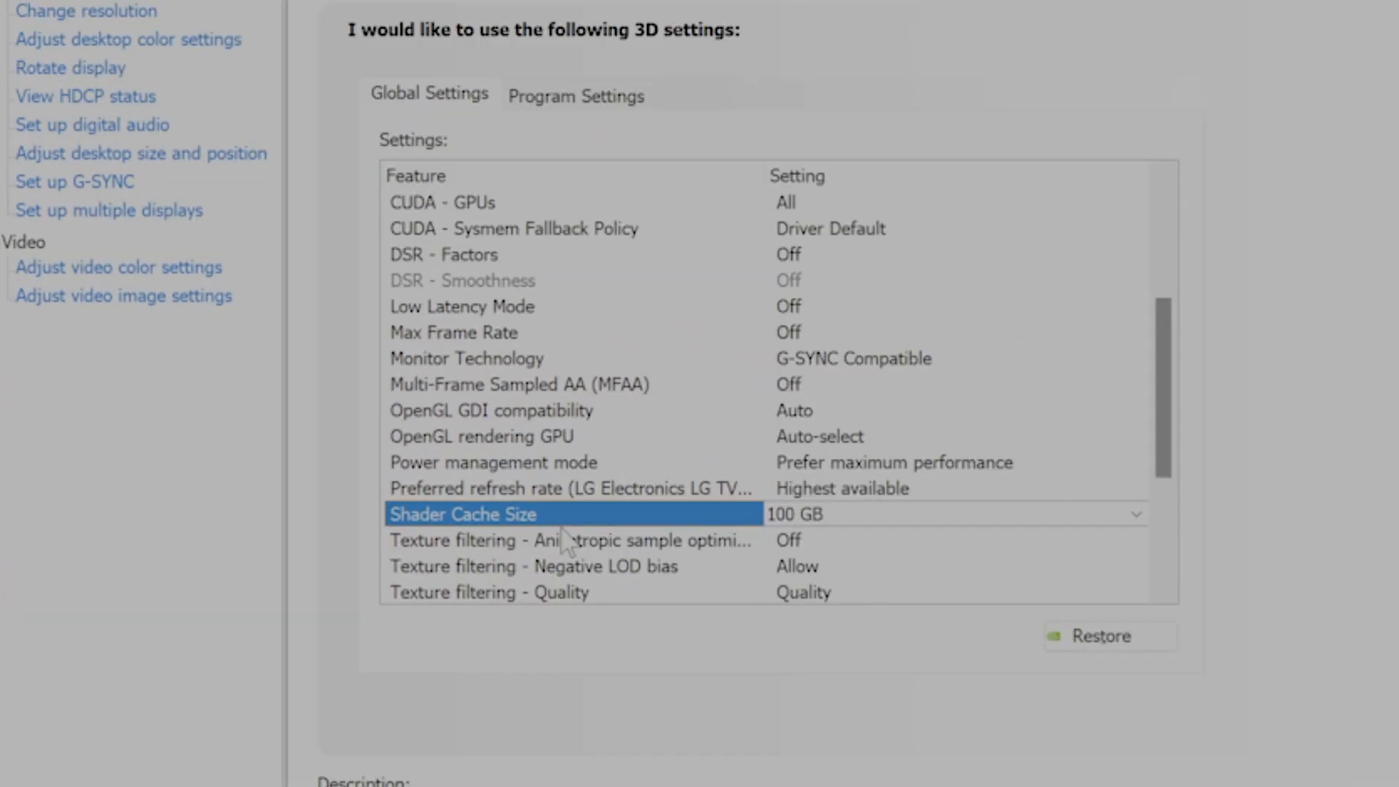
click(861, 512)
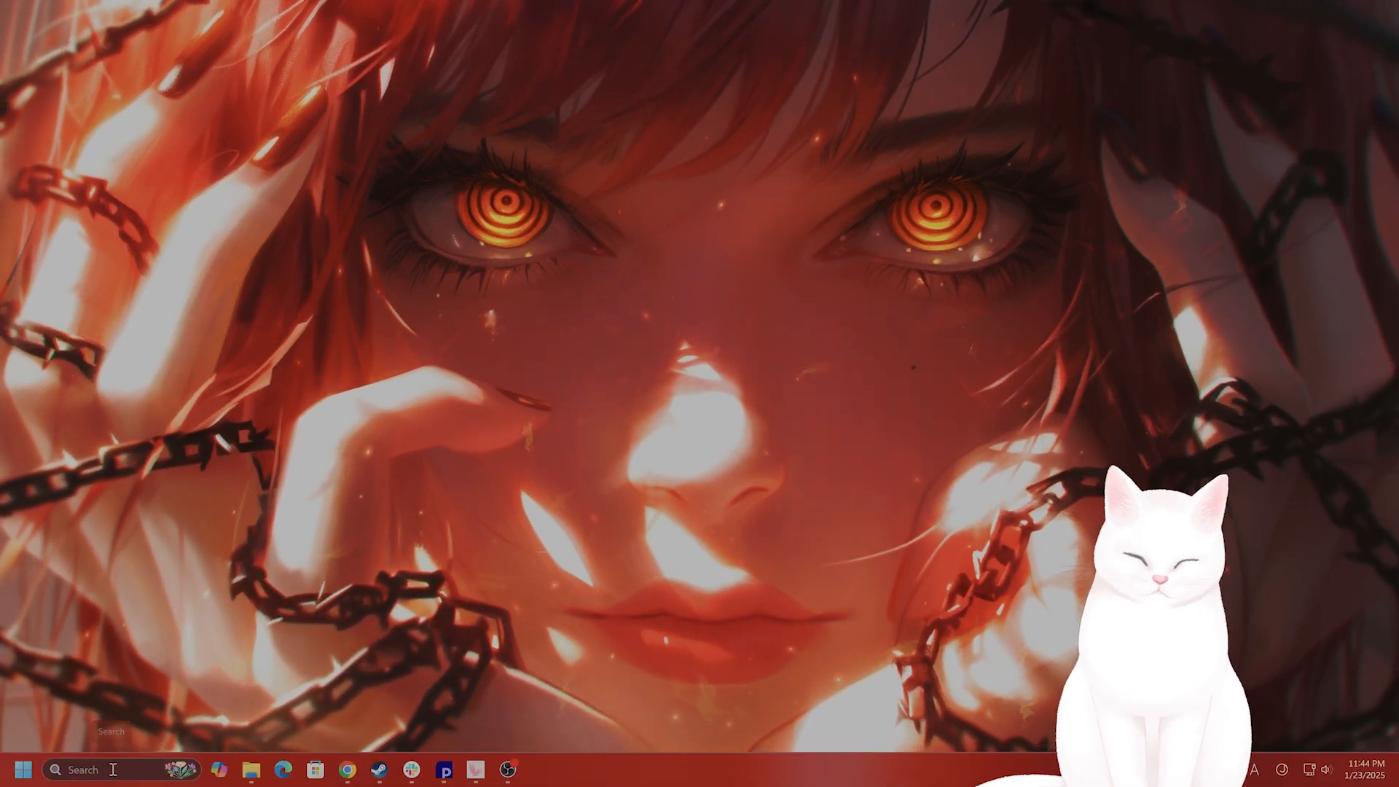
Step: Open File Explorer and browse to the Users folder on Local Disk (C:)
click(113, 769)
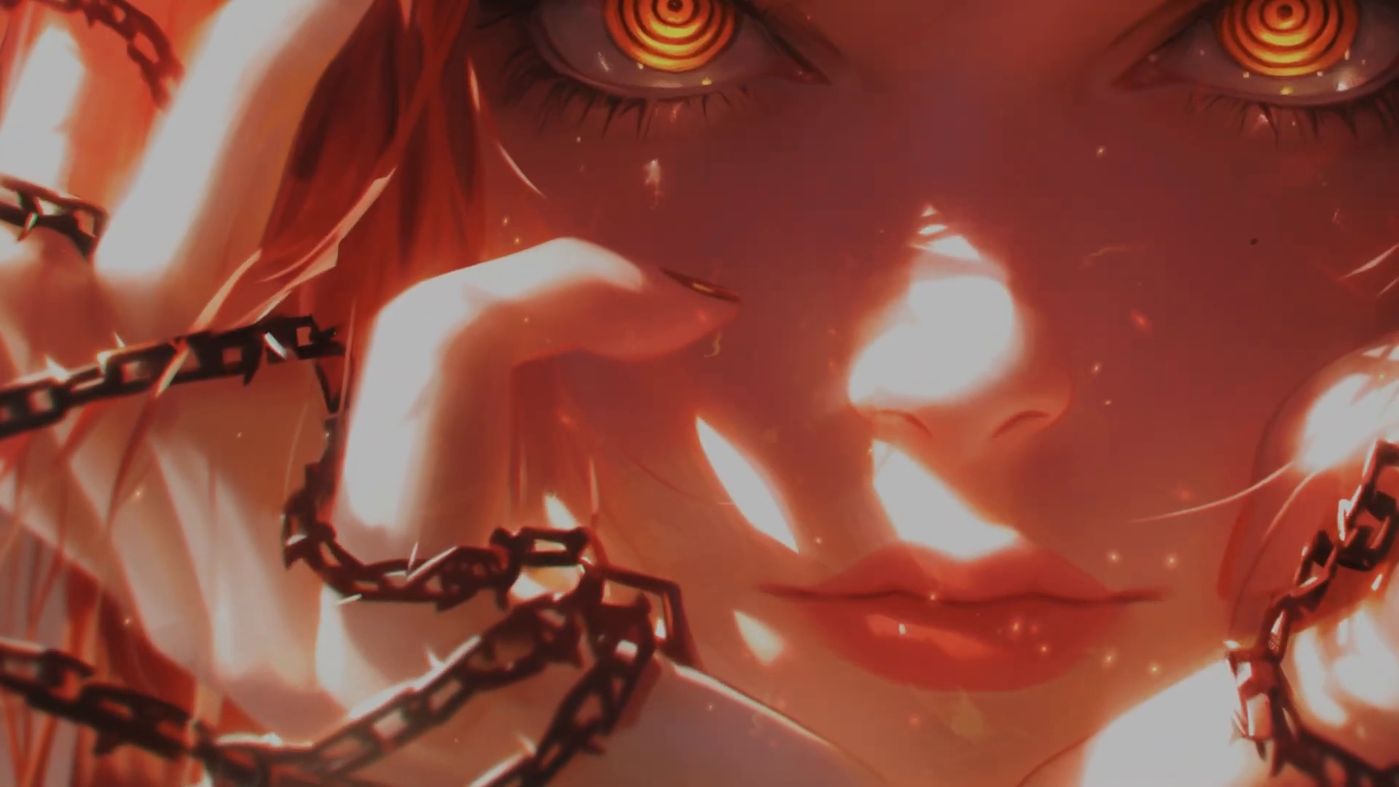
click(349, 762)
click(337, 703)
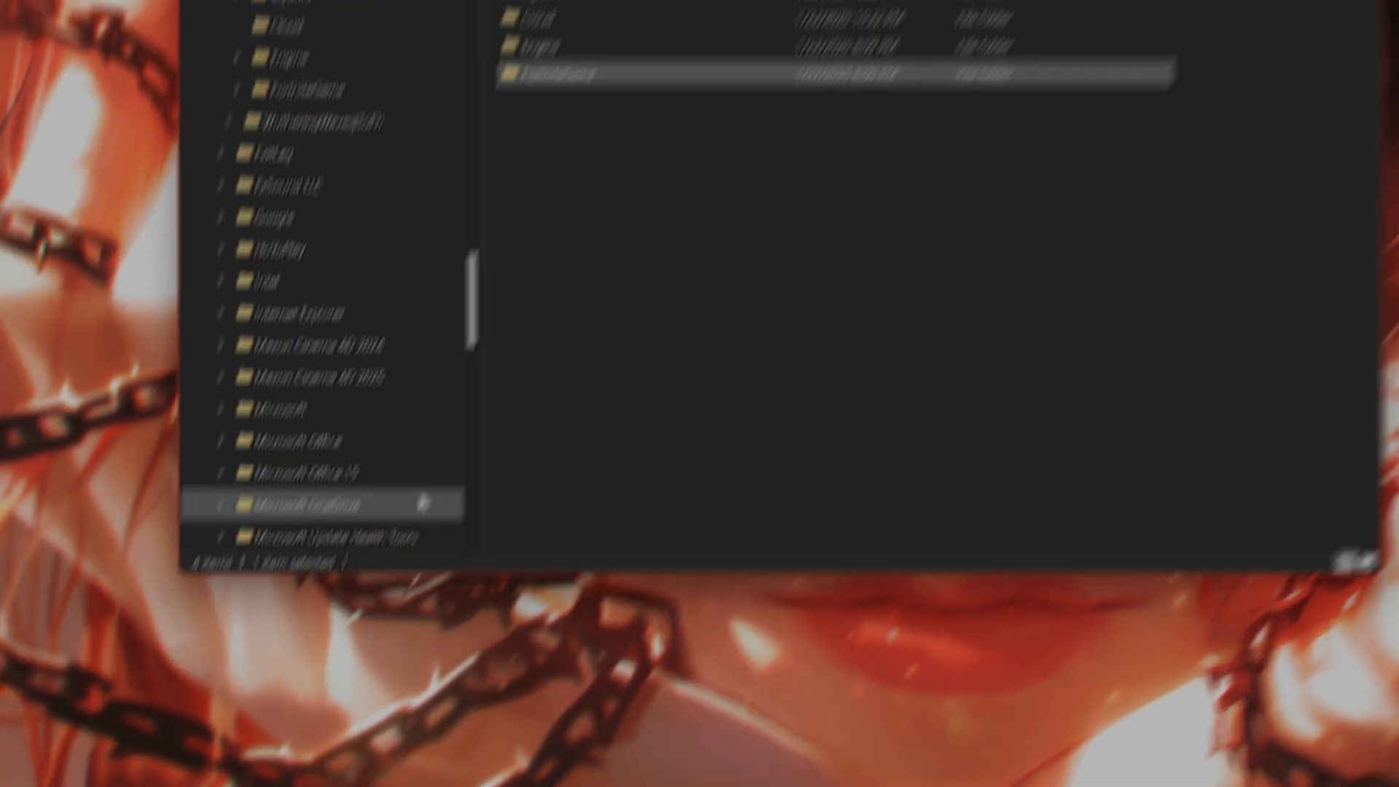
scroll(413, 415, down, 10)
scroll(392, 441, up, 8)
scroll(248, 519, up, 15)
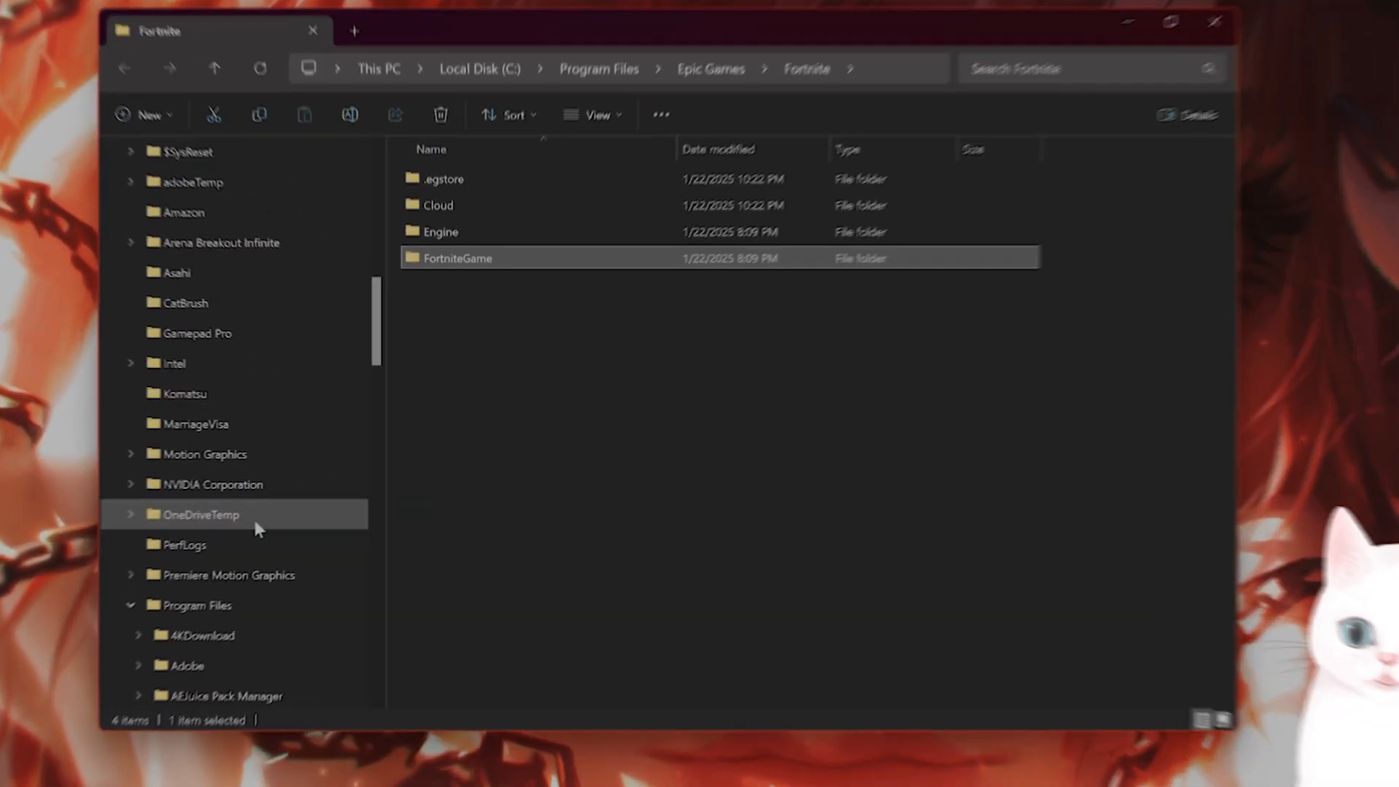
click(214, 605)
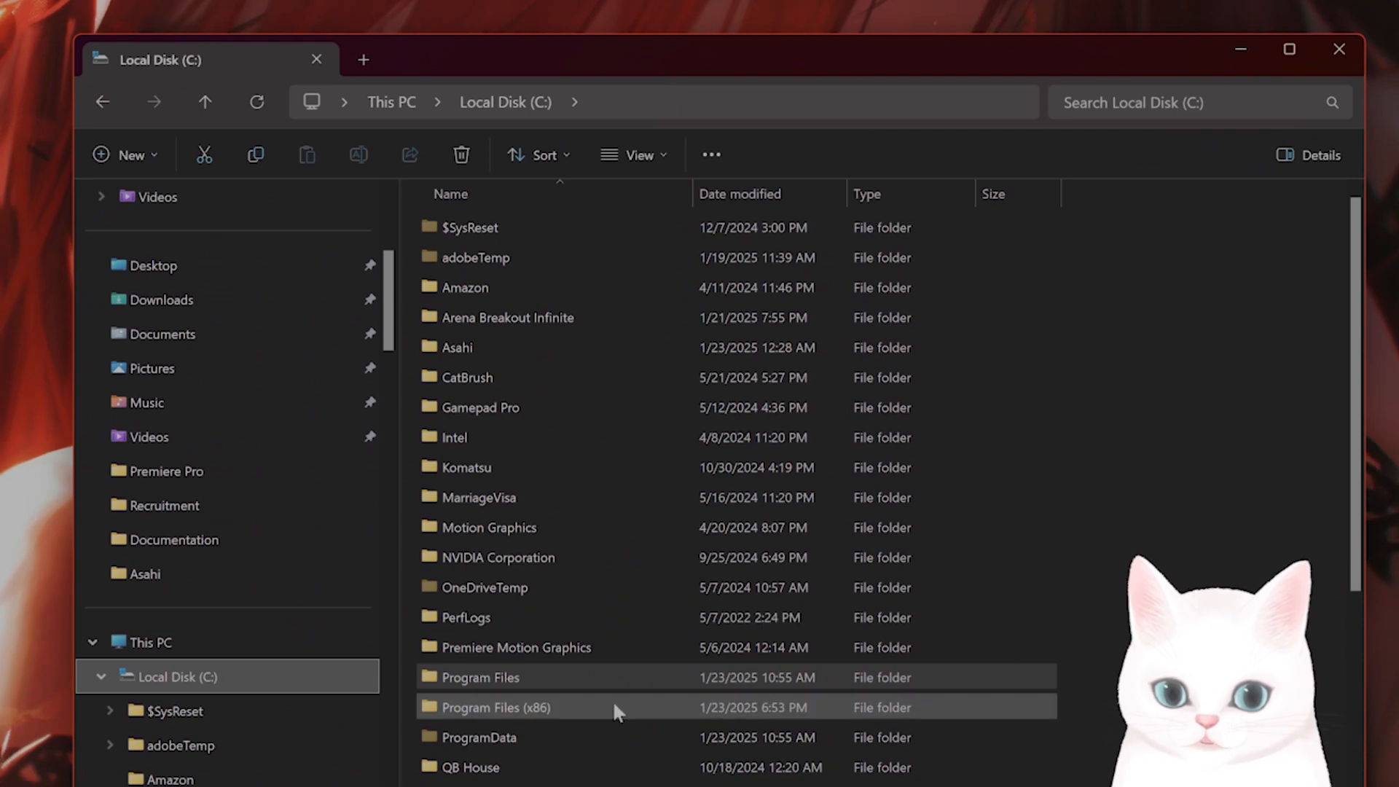
scroll(590, 717, down, 4)
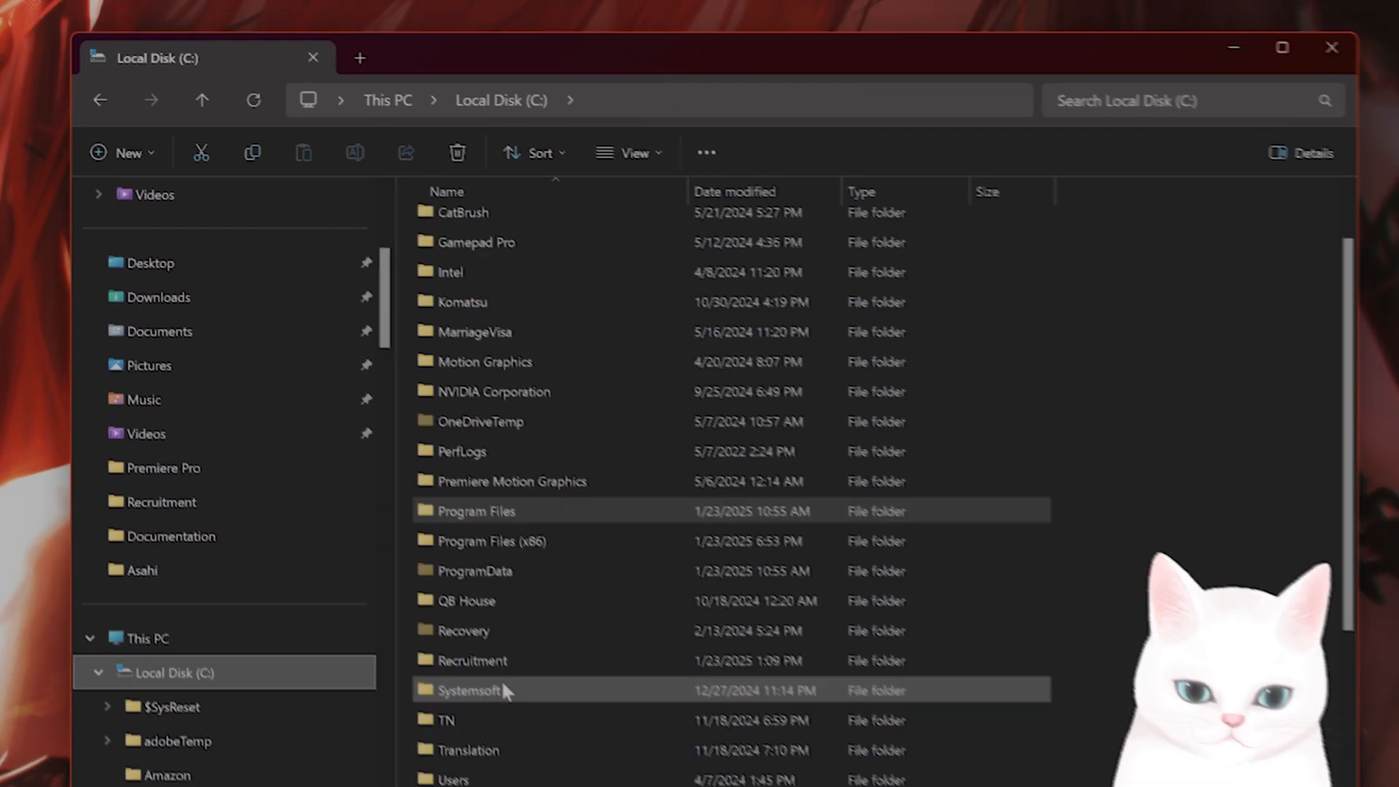
double_click(521, 614)
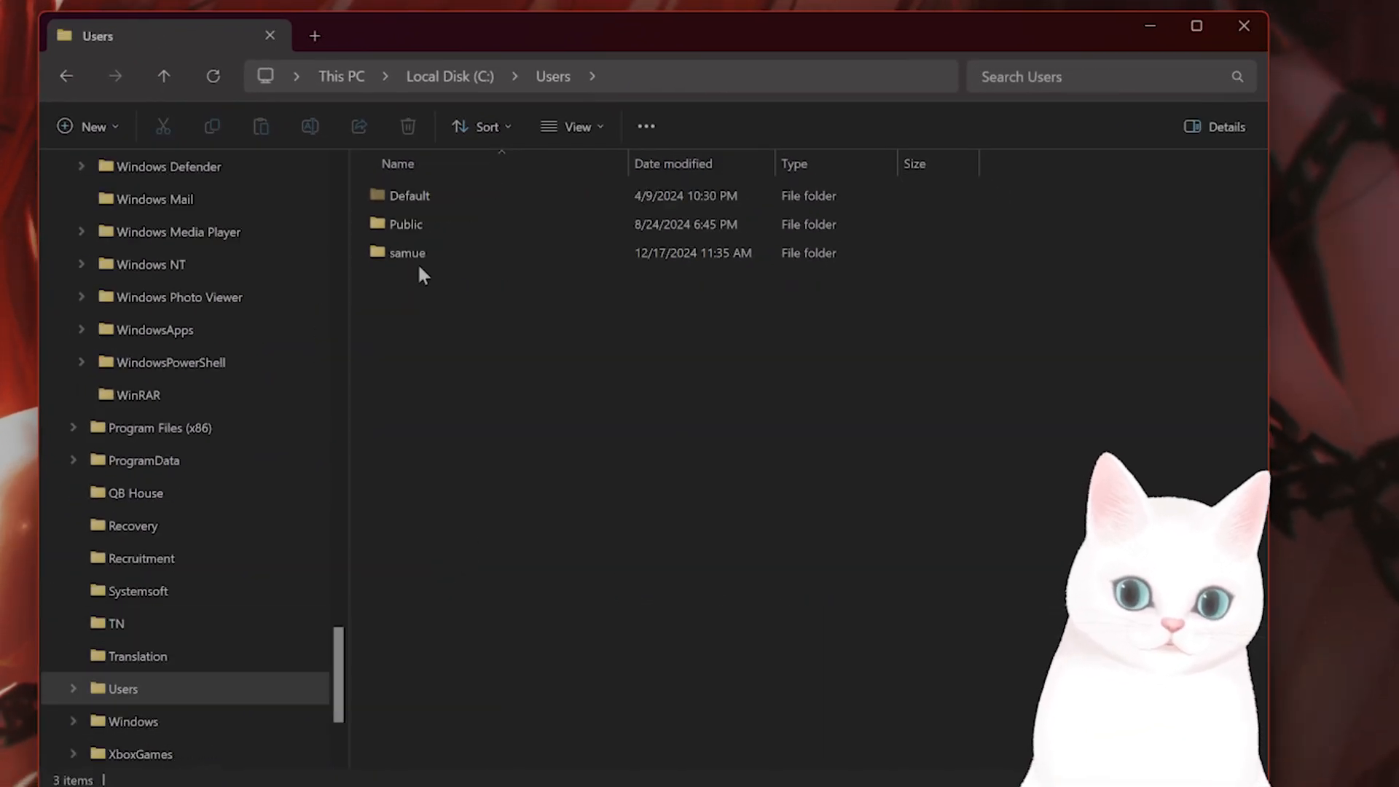
Step: Open the personal user profile folder, select AppData and check the Hidden items display option
click(421, 255)
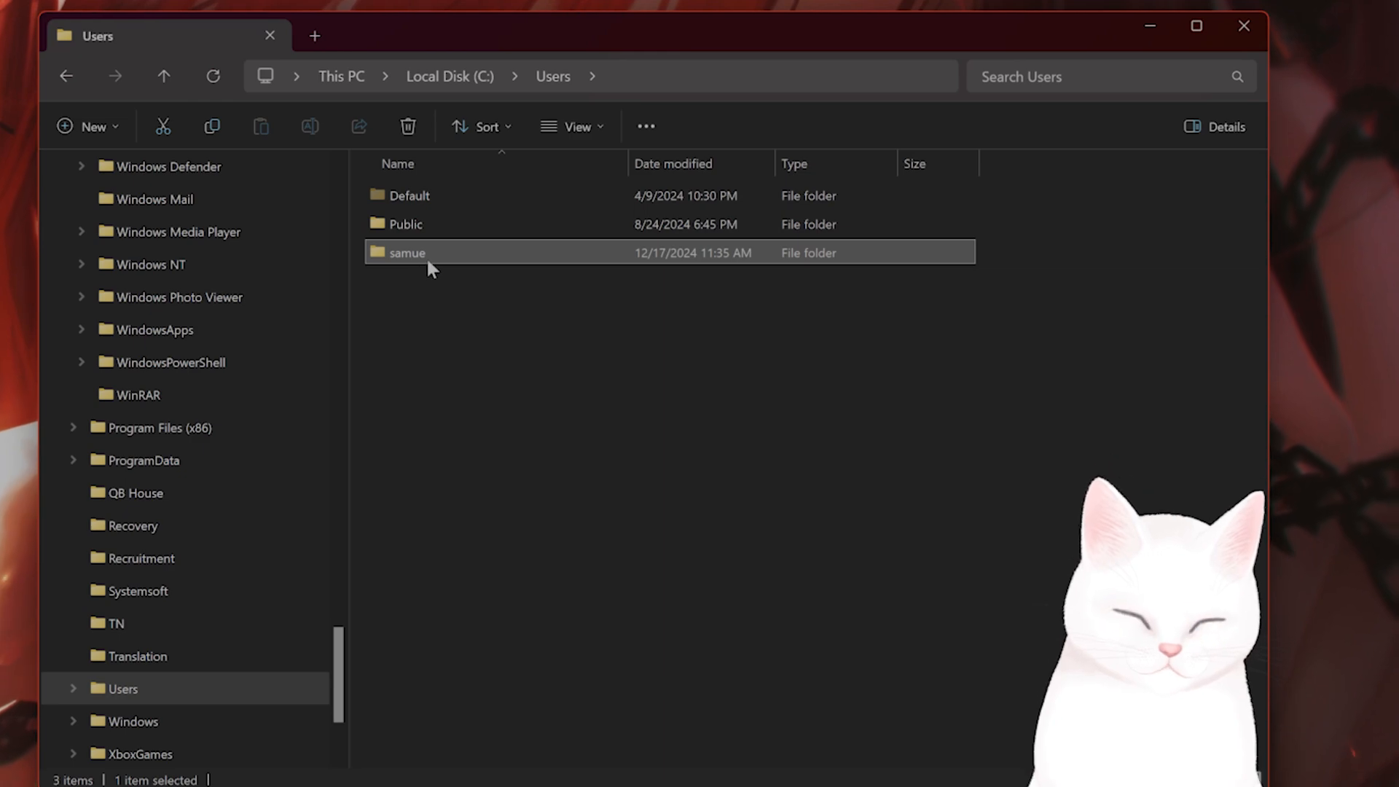
double_click(426, 257)
click(445, 286)
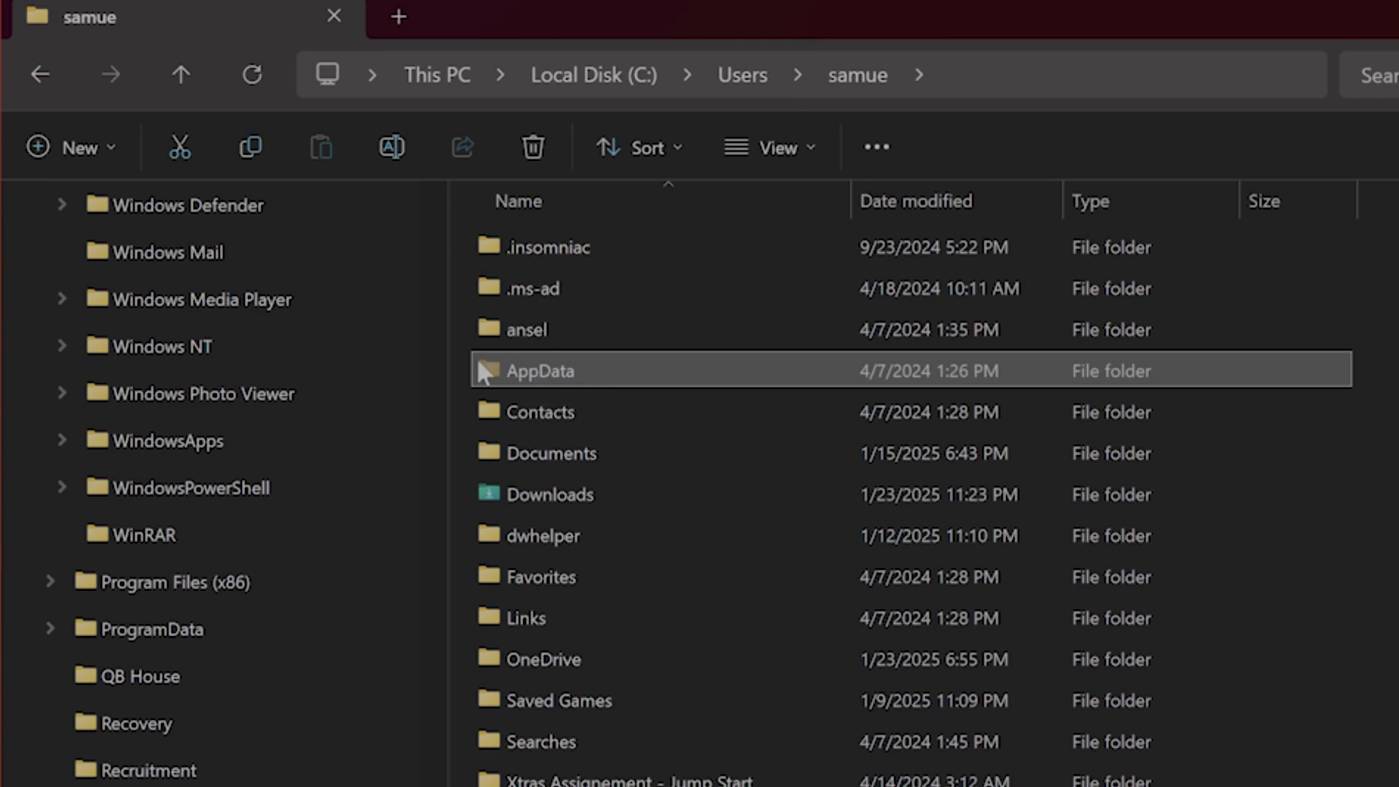
click(782, 148)
mouse_move(849, 685)
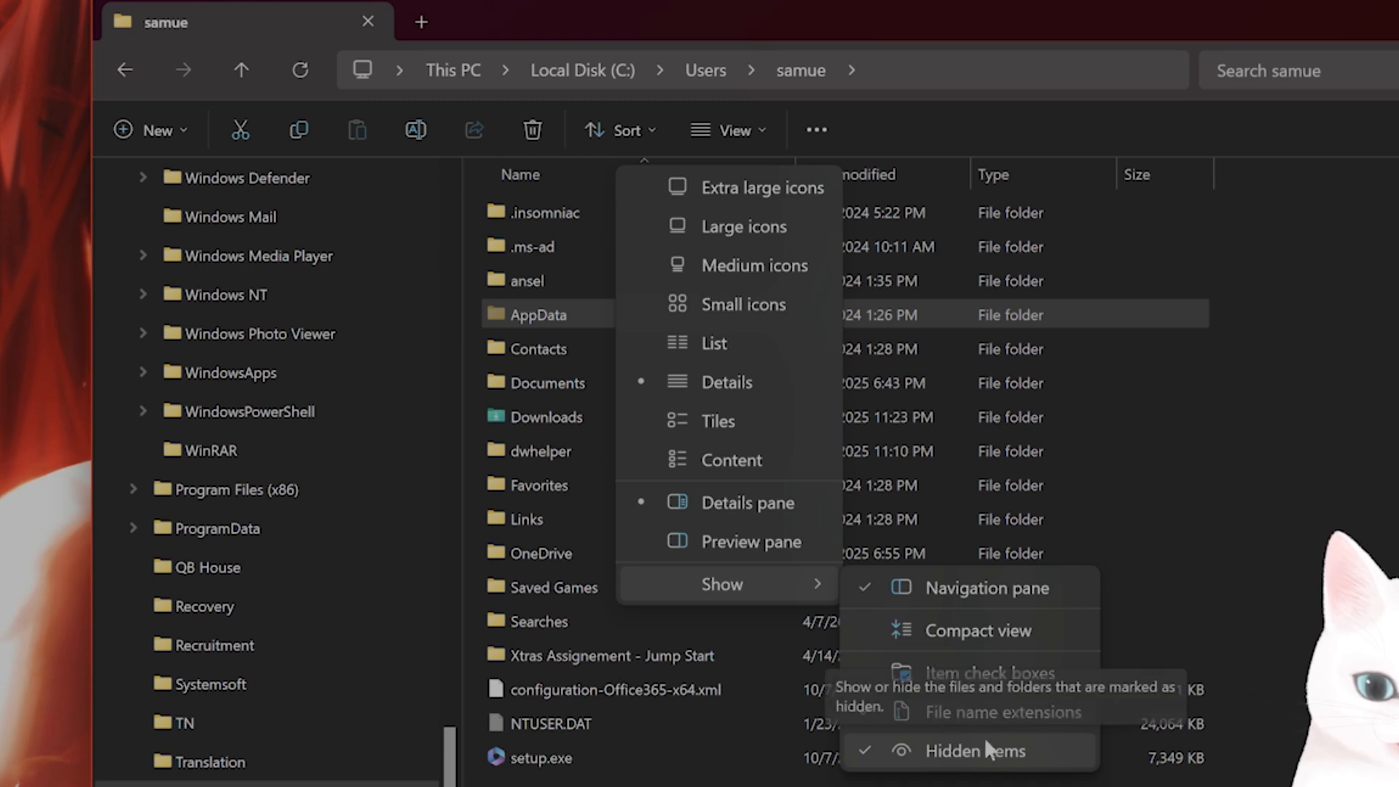
click(615, 367)
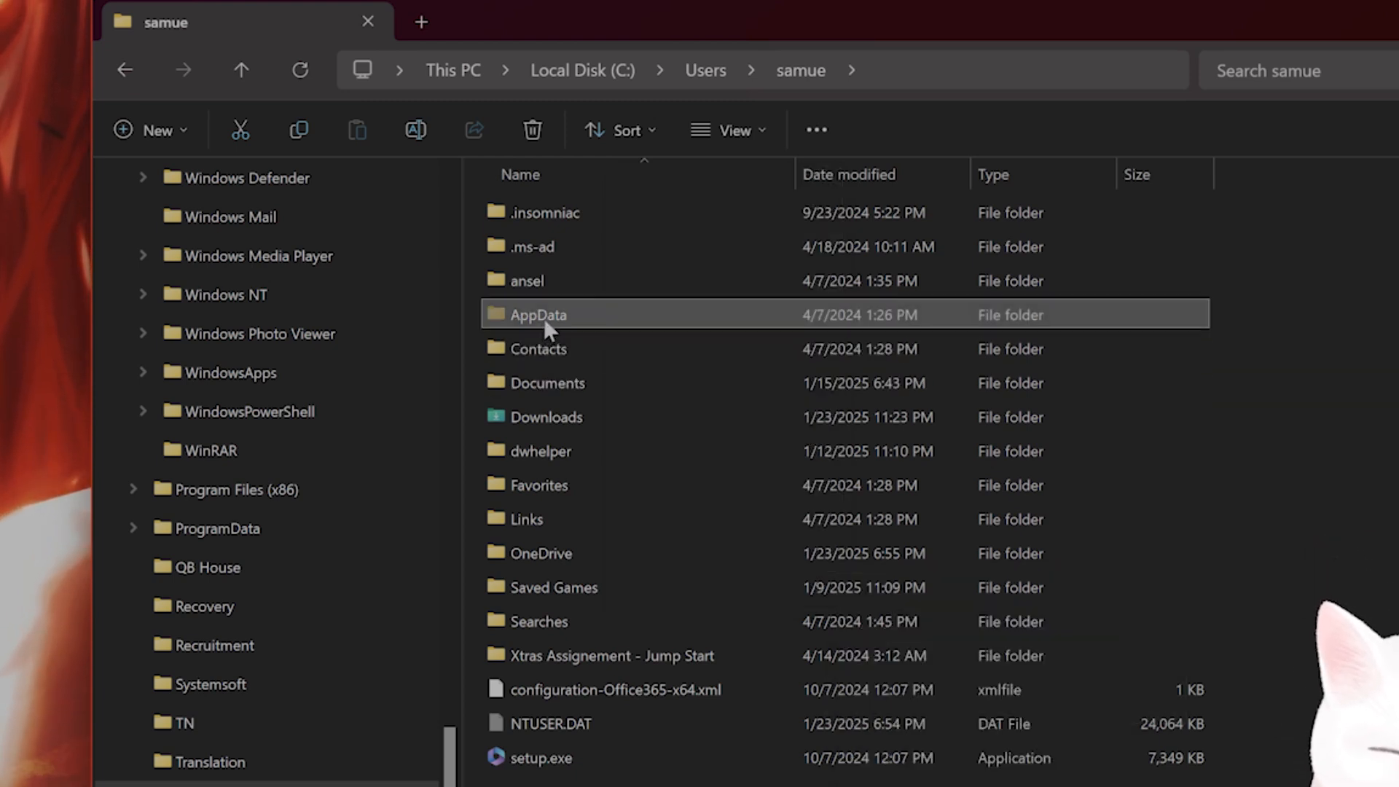
Step: Open AppData\LocalLow\NVIDIA\PerDriverVersion and select the DXCache folder
double_click(544, 318)
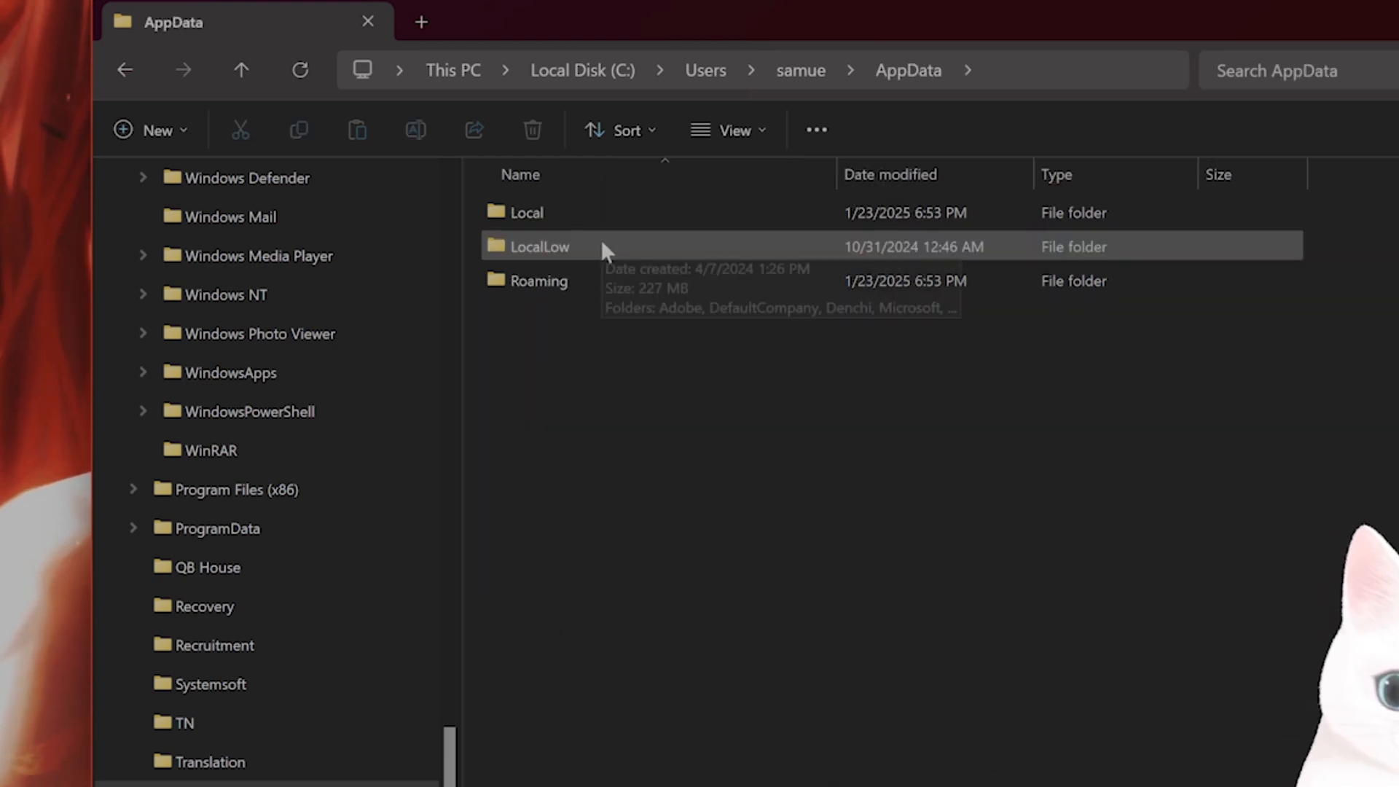
double_click(605, 248)
double_click(599, 414)
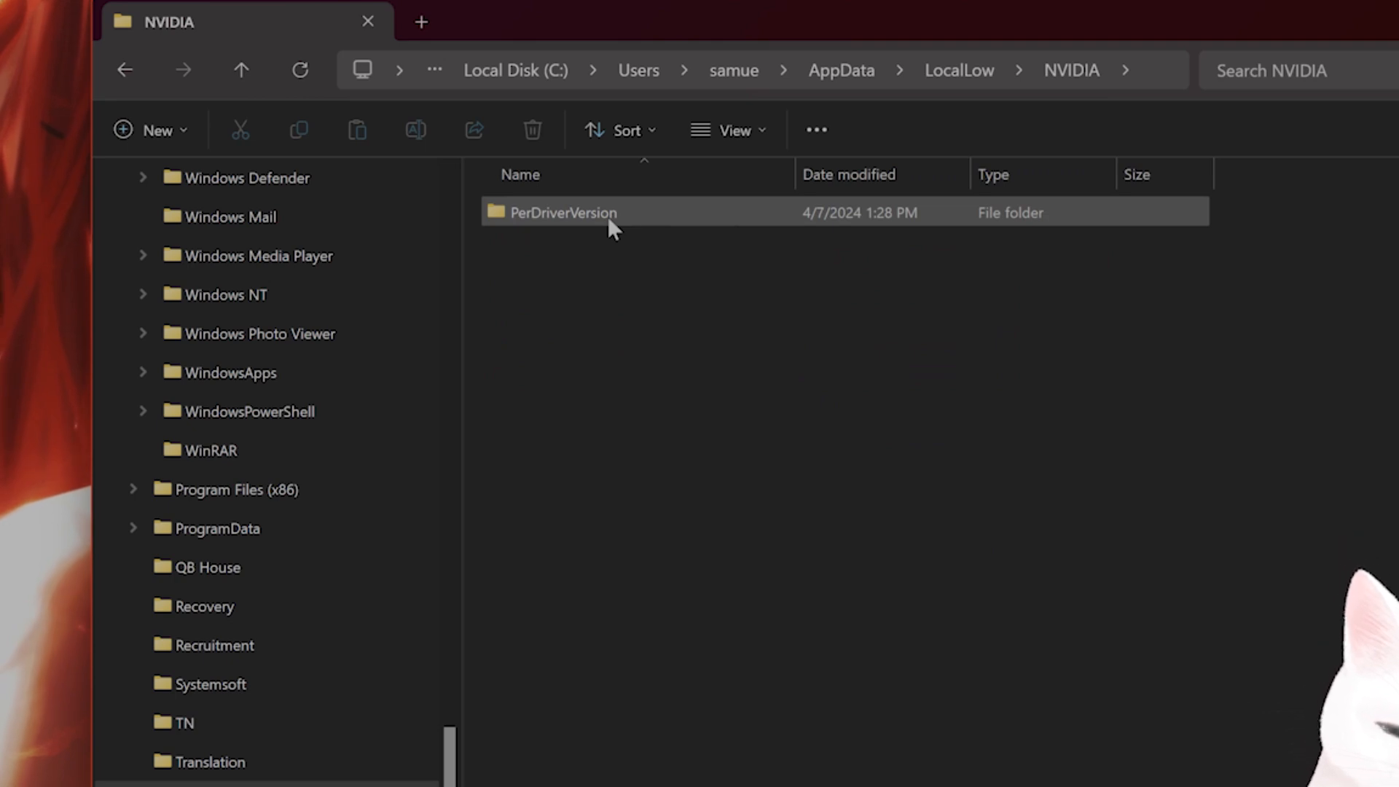
mouse_move(609, 227)
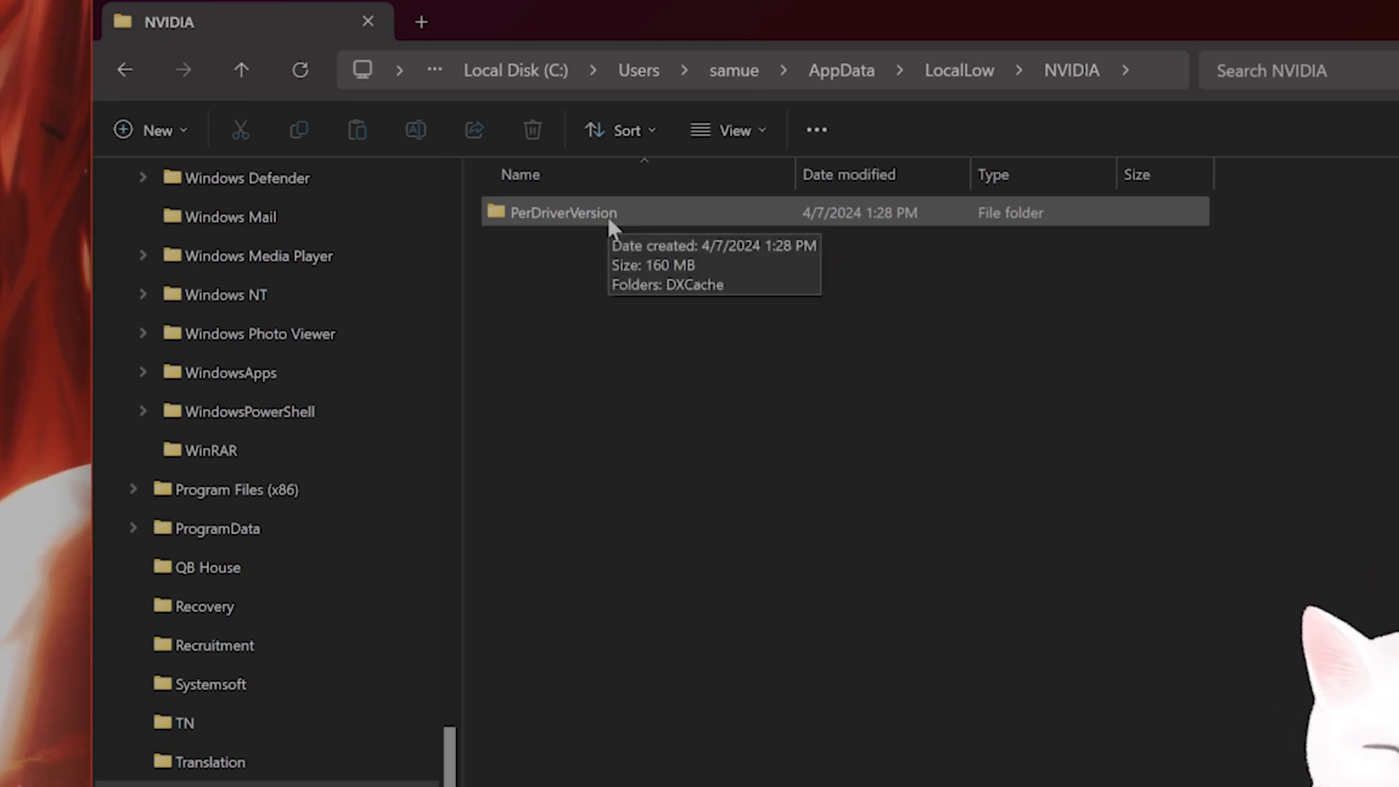
double_click(609, 222)
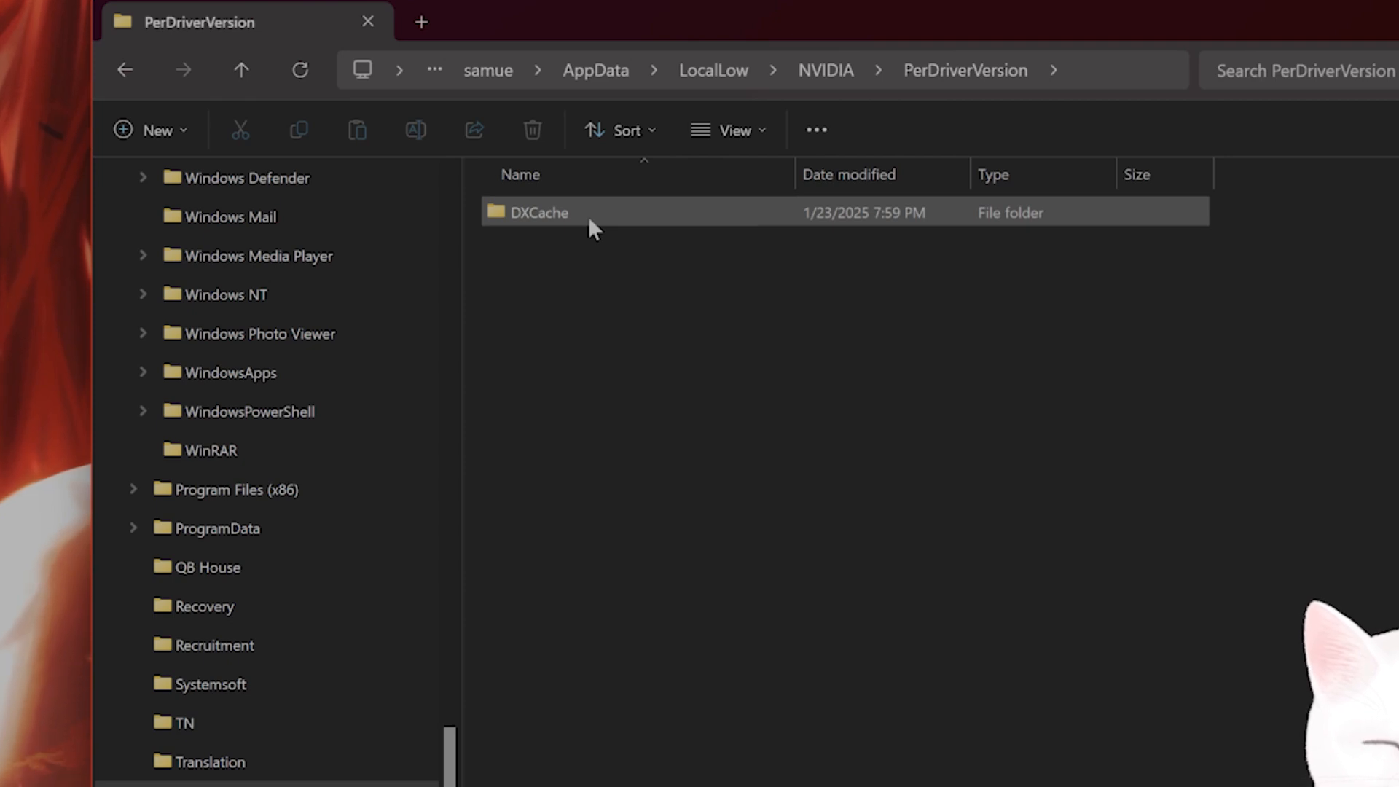
click(588, 217)
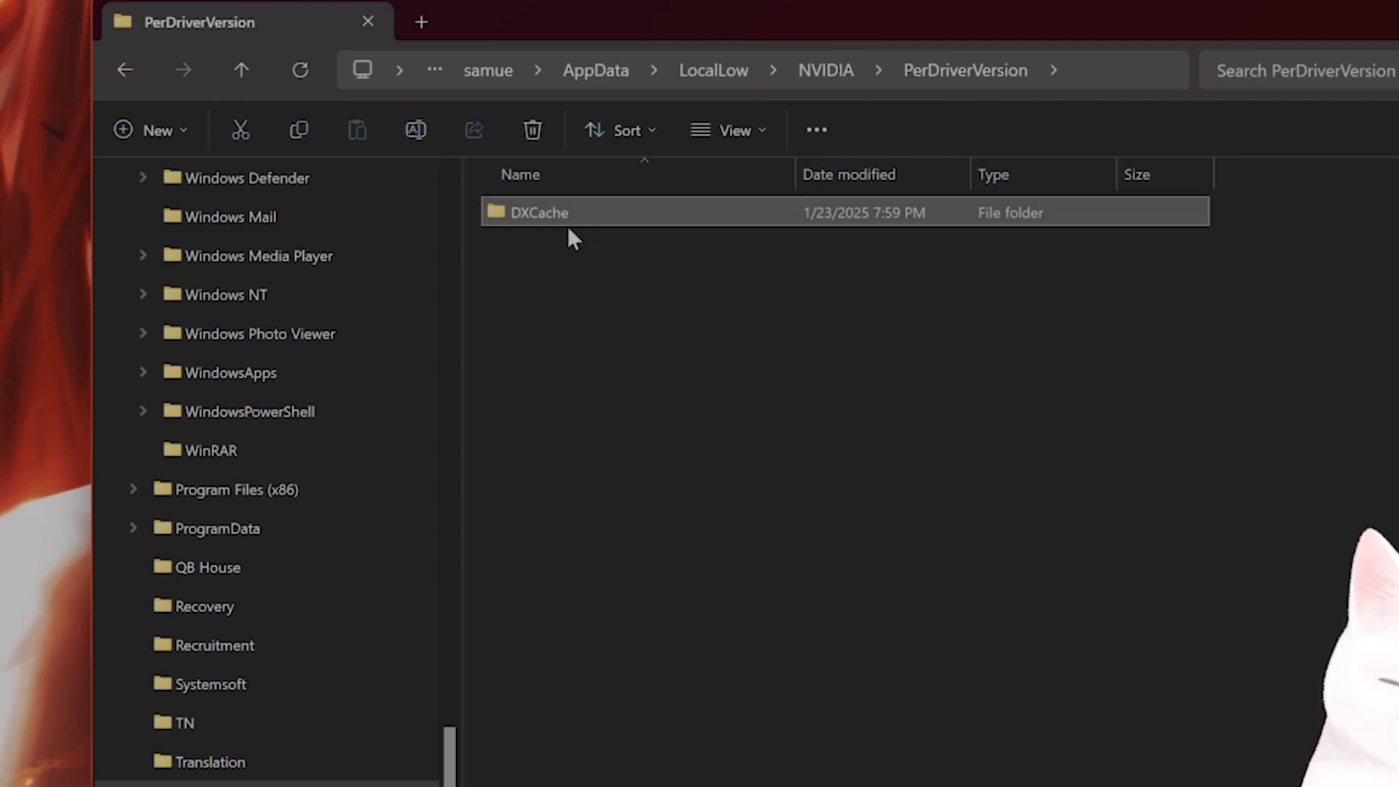
mouse_move(565, 231)
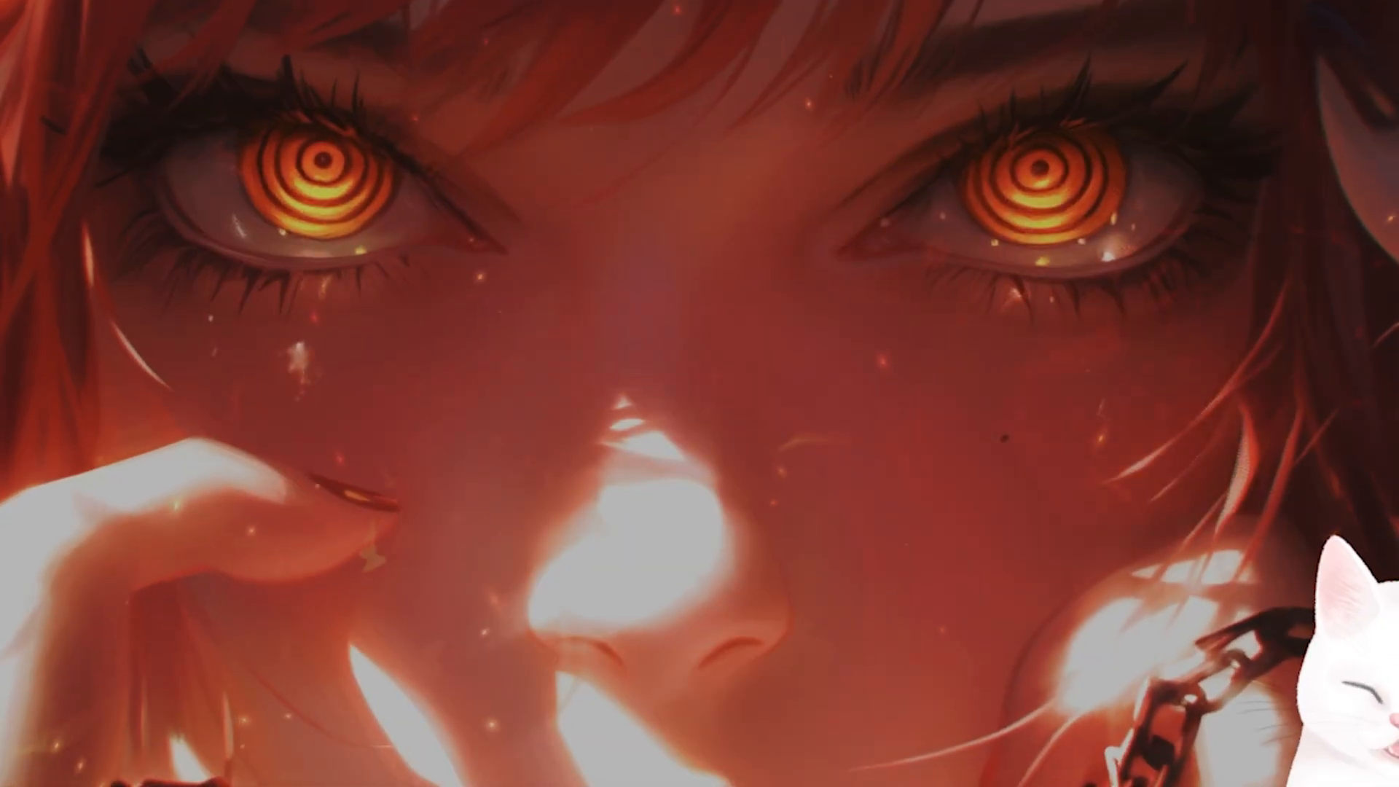
Step: Set the global Shader Cache Size to 100 GB in NVIDIA Control Panel's 3D settings and close the window
text(nvidia)
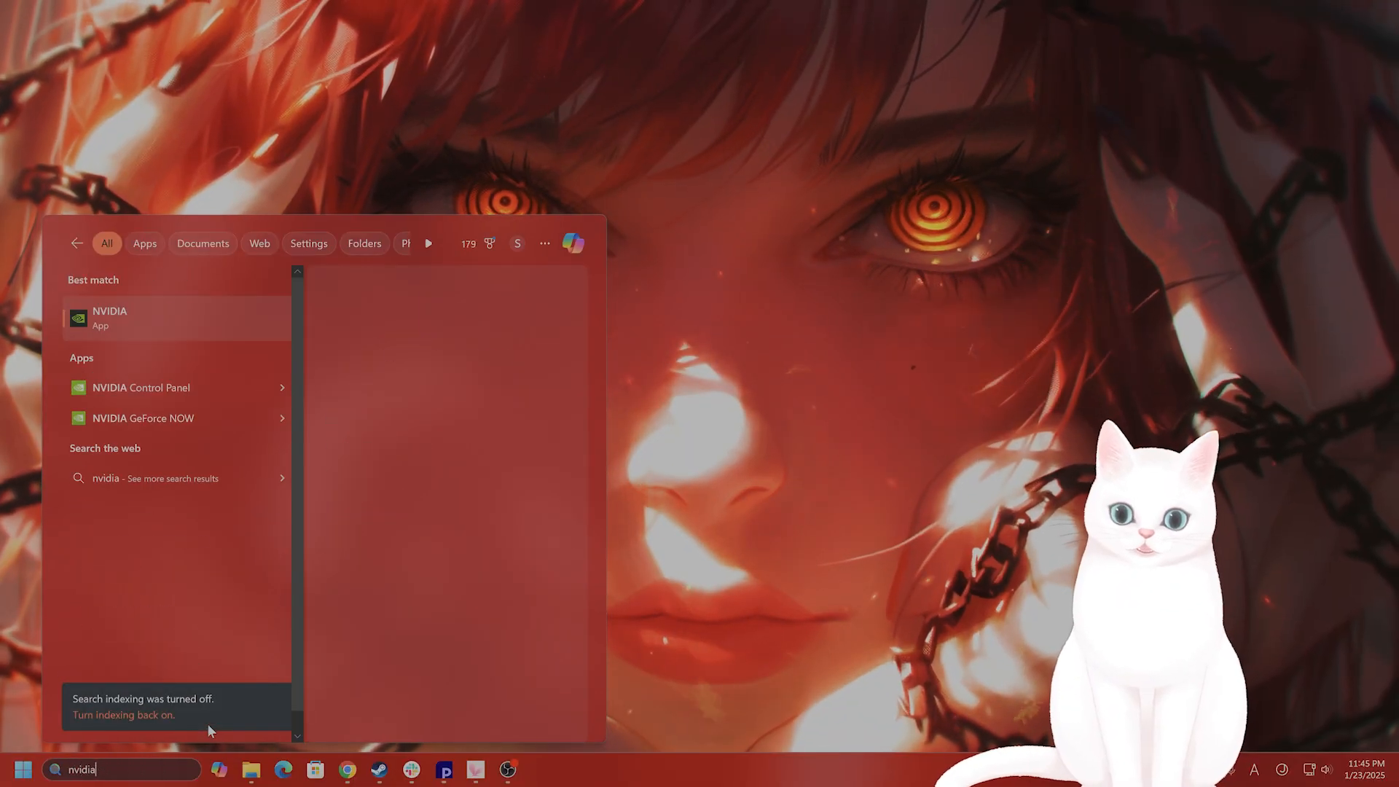
click(249, 370)
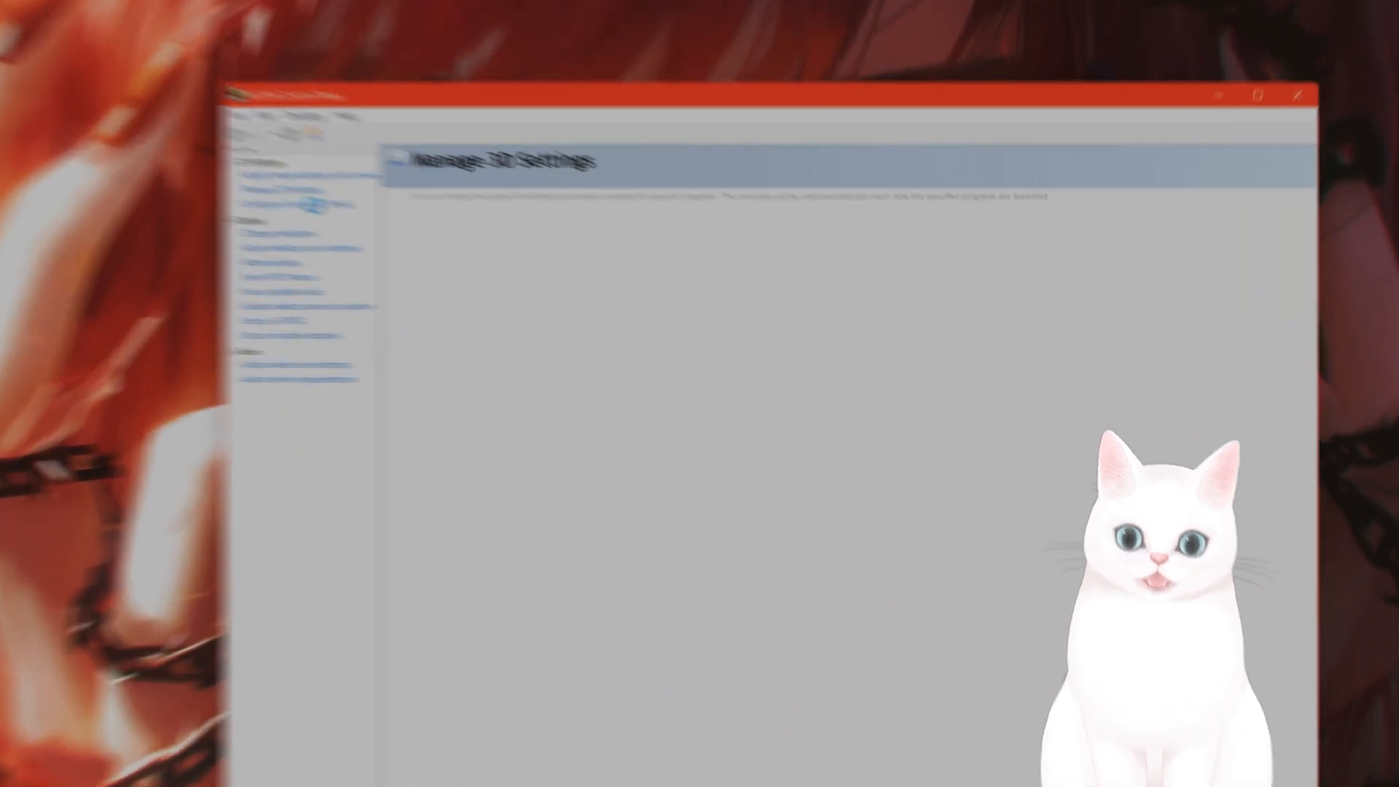
scroll(497, 371, down, 4)
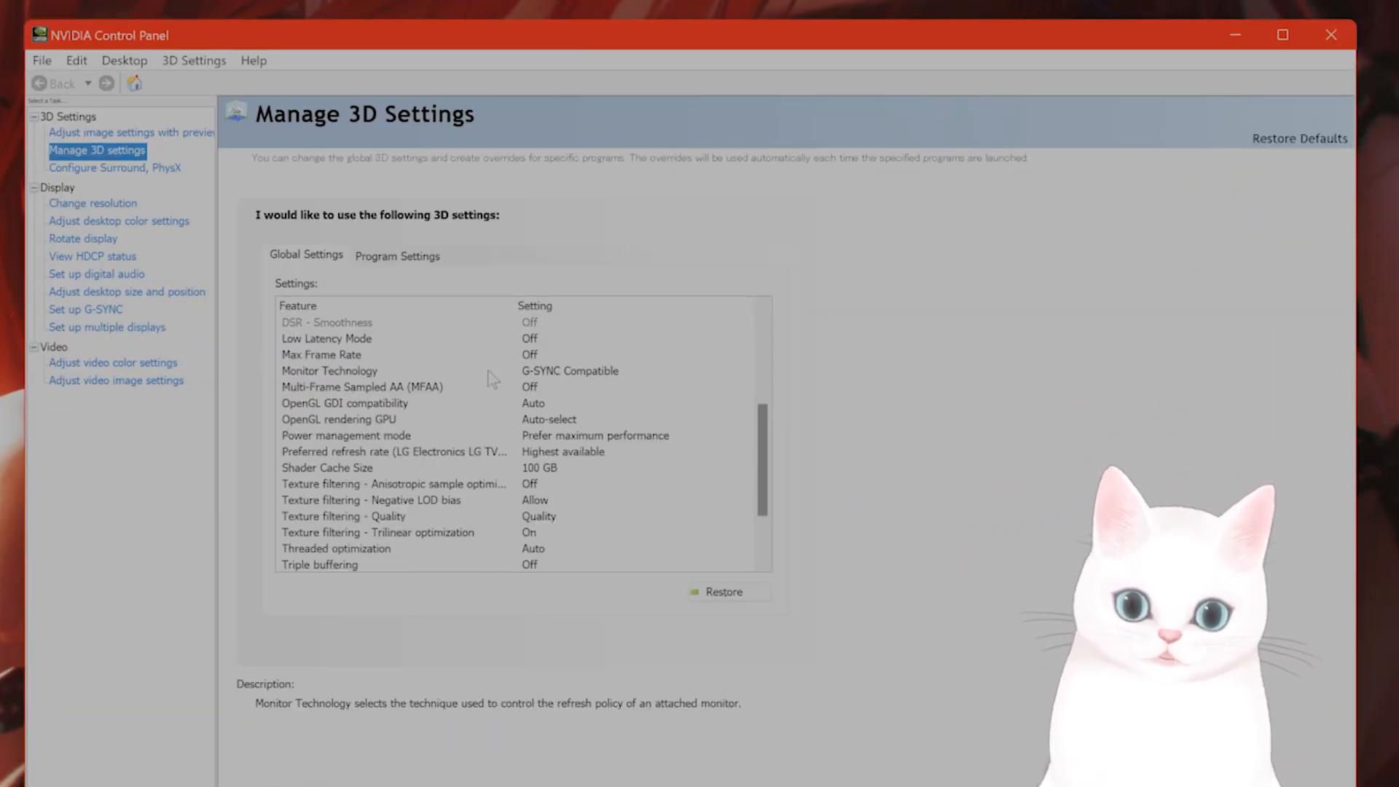
click(357, 389)
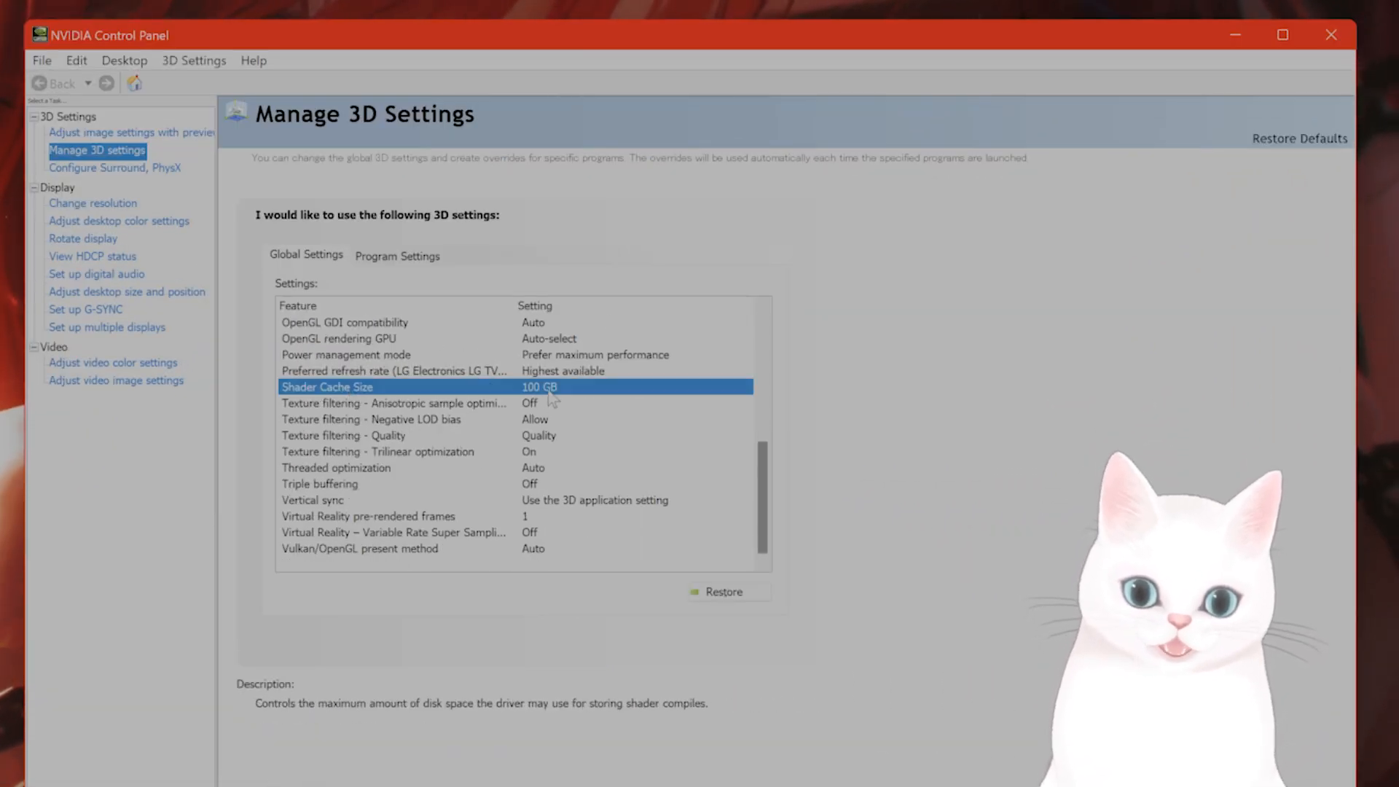
click(587, 387)
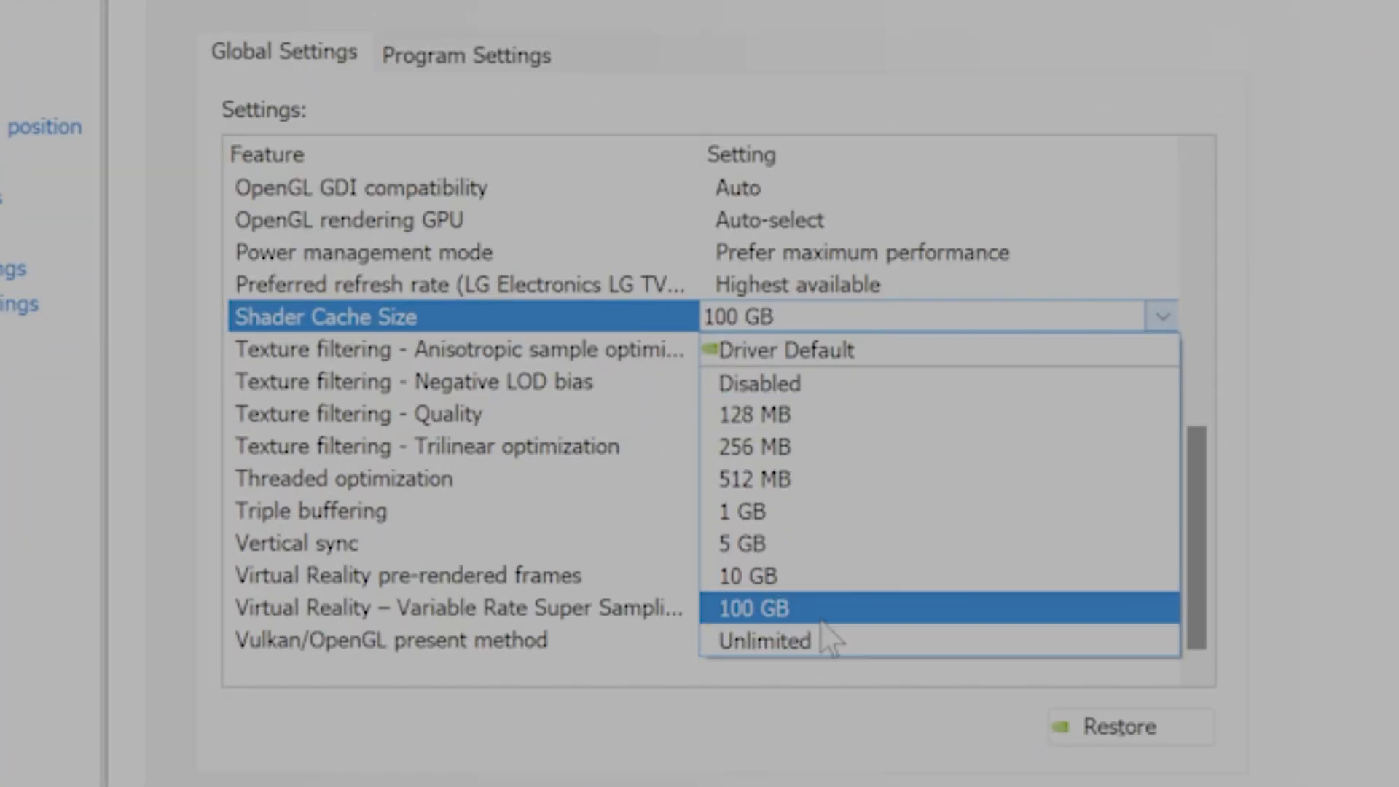
click(821, 621)
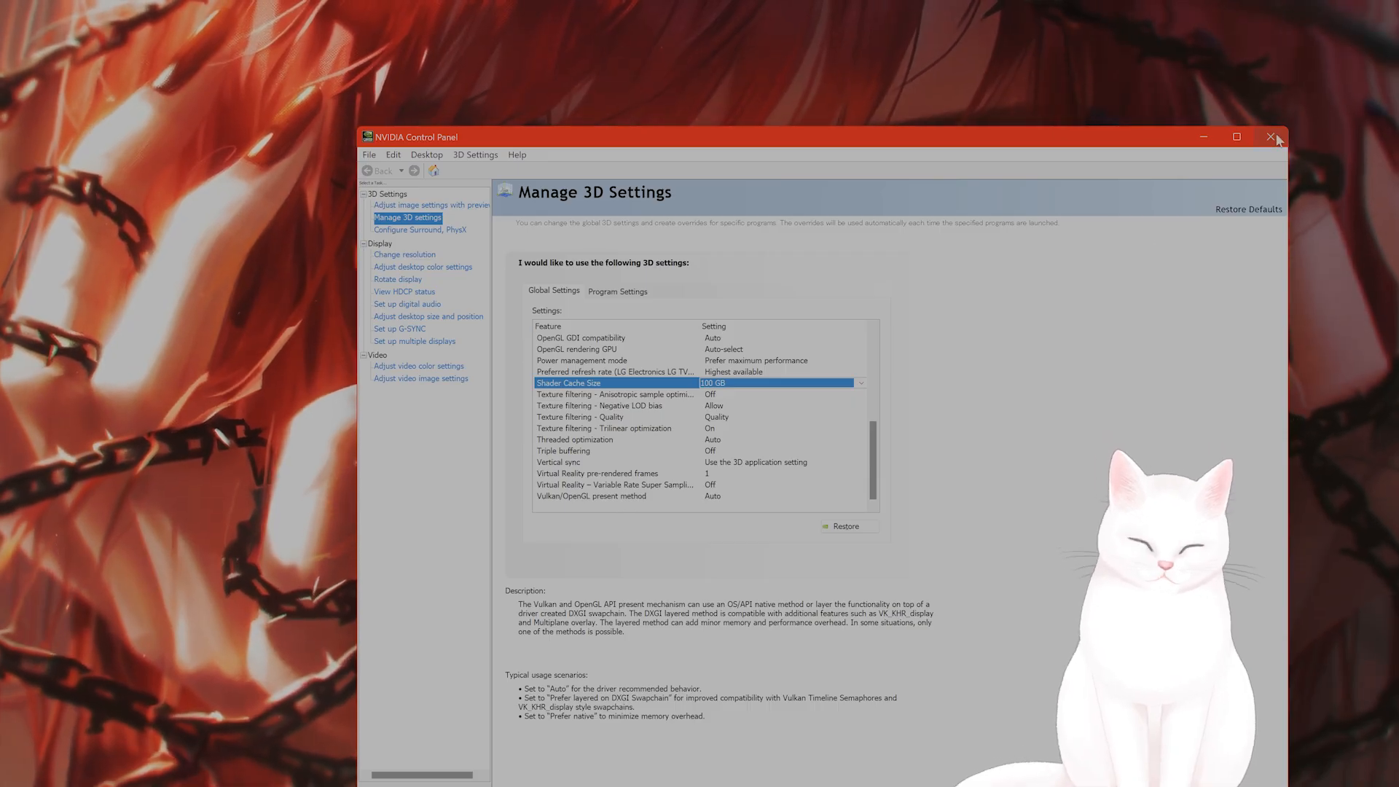
click(1270, 137)
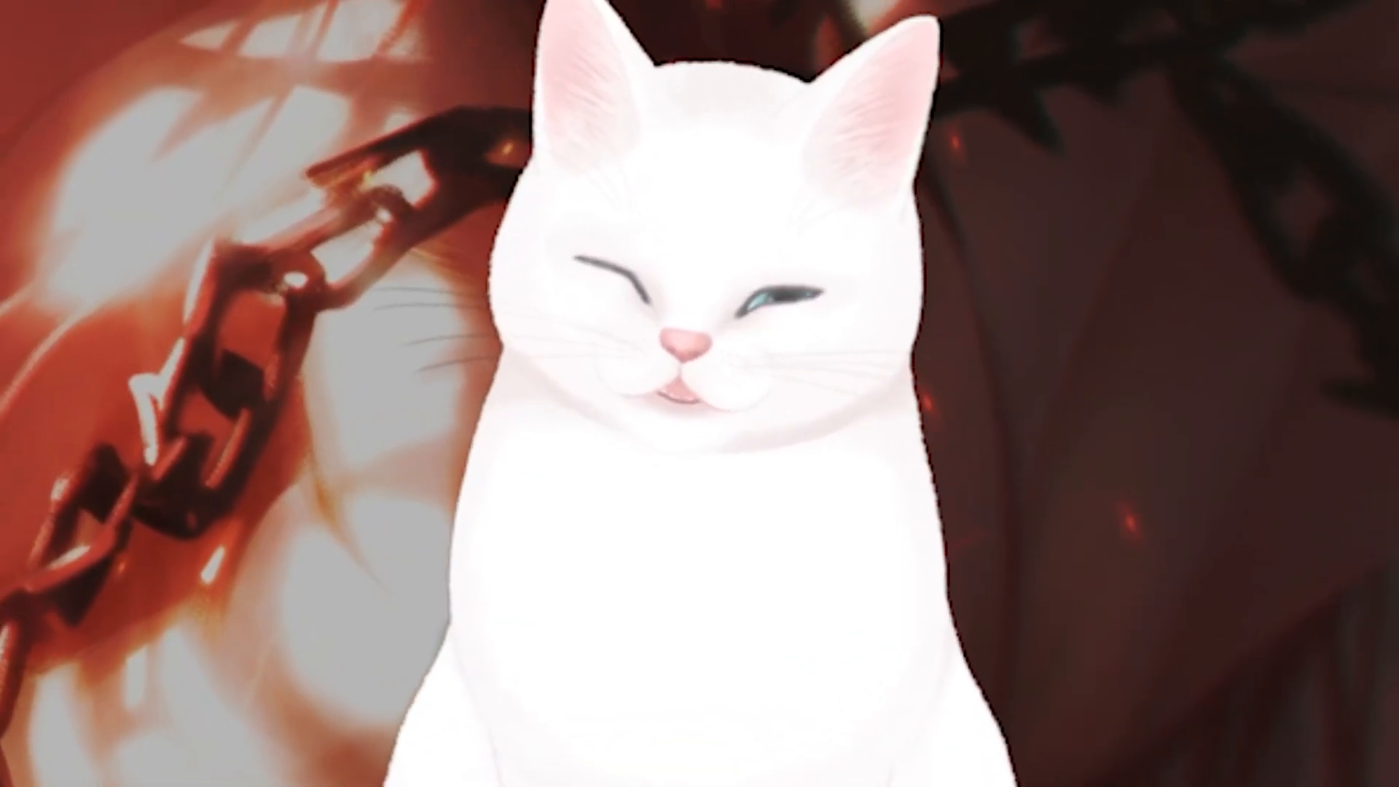
Step: Open Exploit protection in Windows Security and start adding a program to customize under Program settings
click(93, 772)
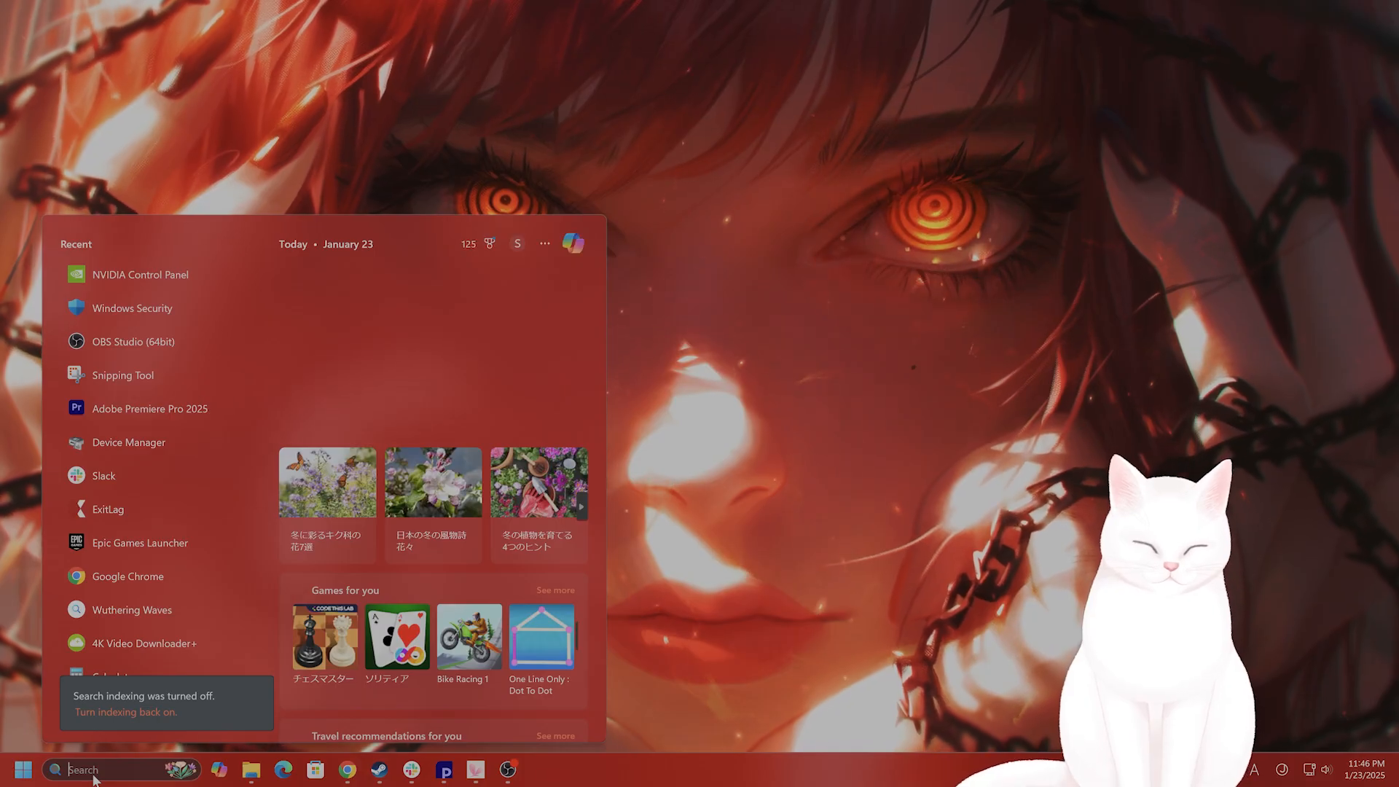
text(explo)
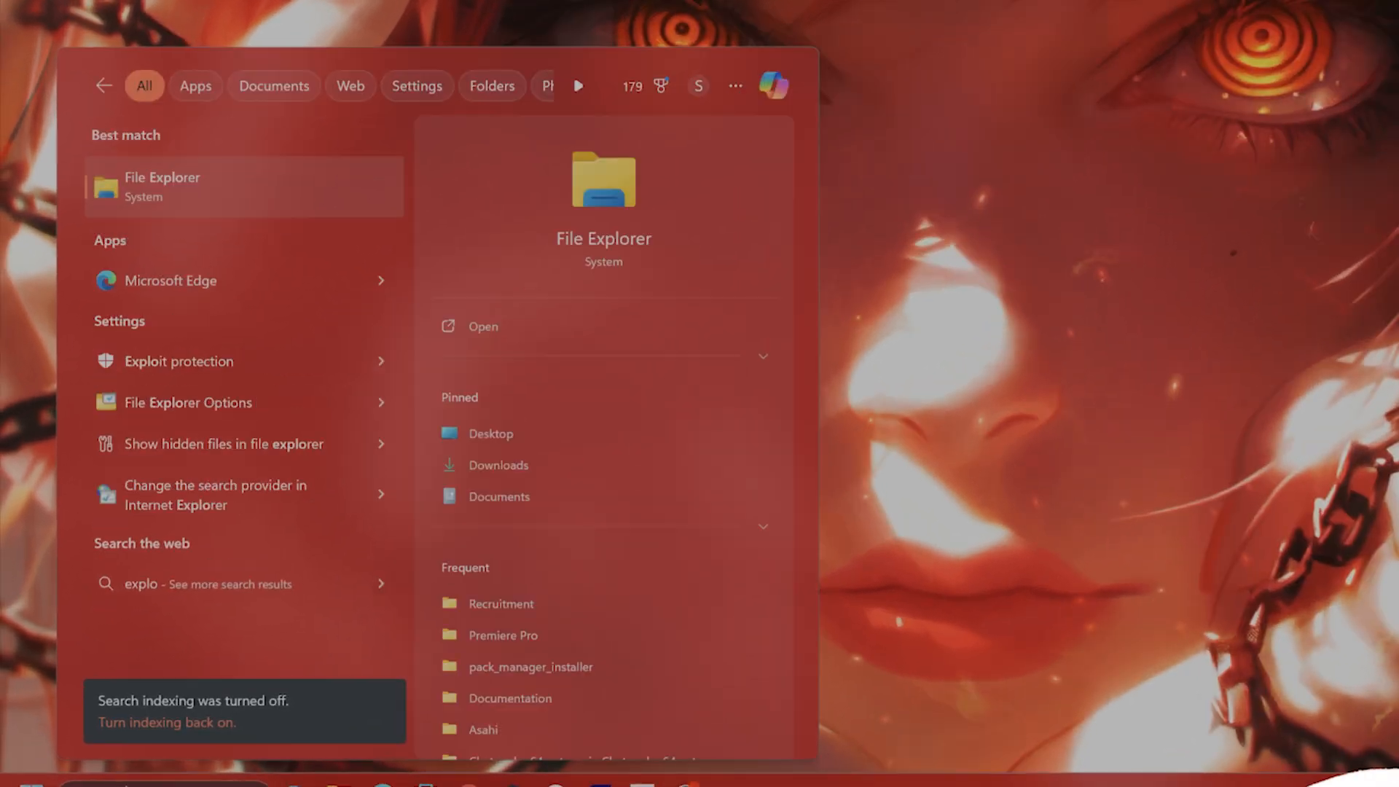
text(it pr)
click(230, 190)
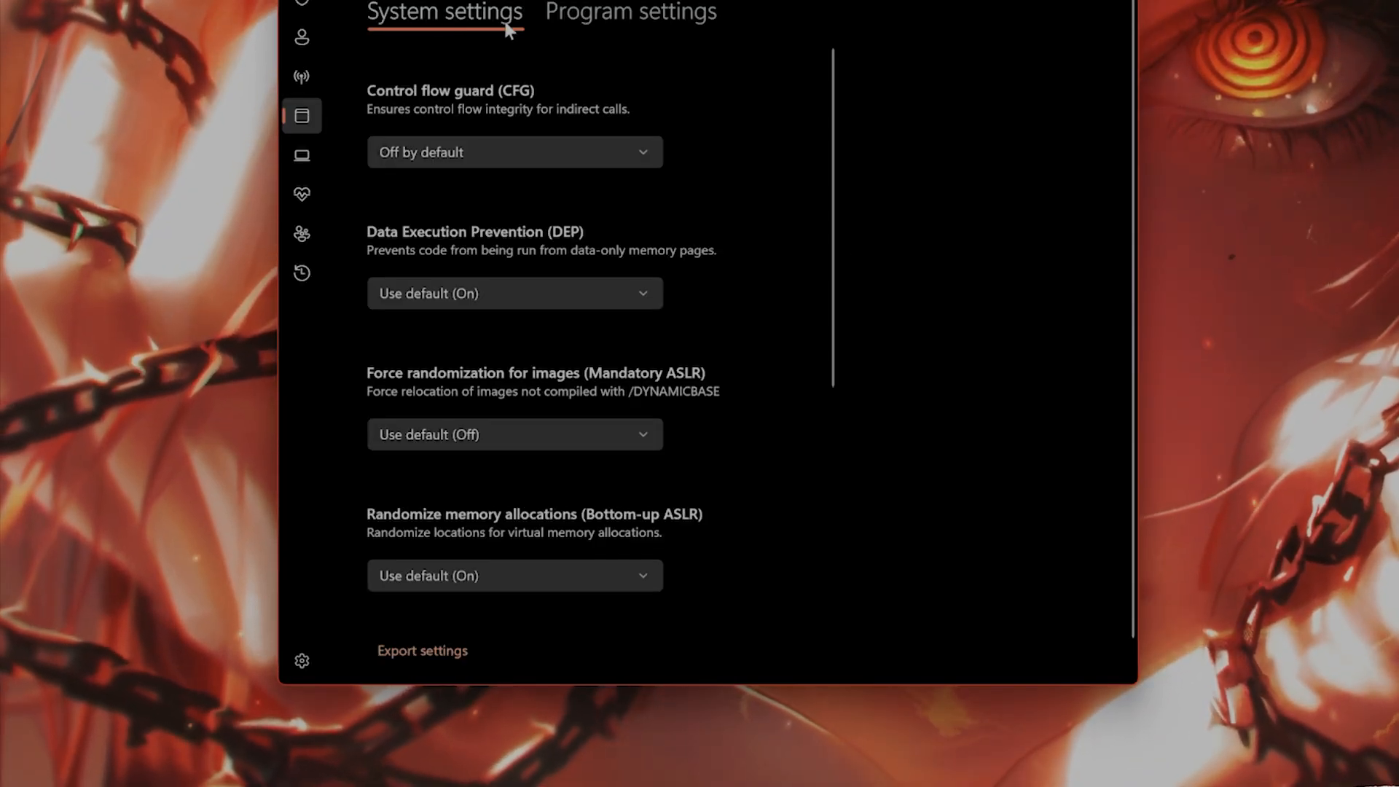
click(618, 10)
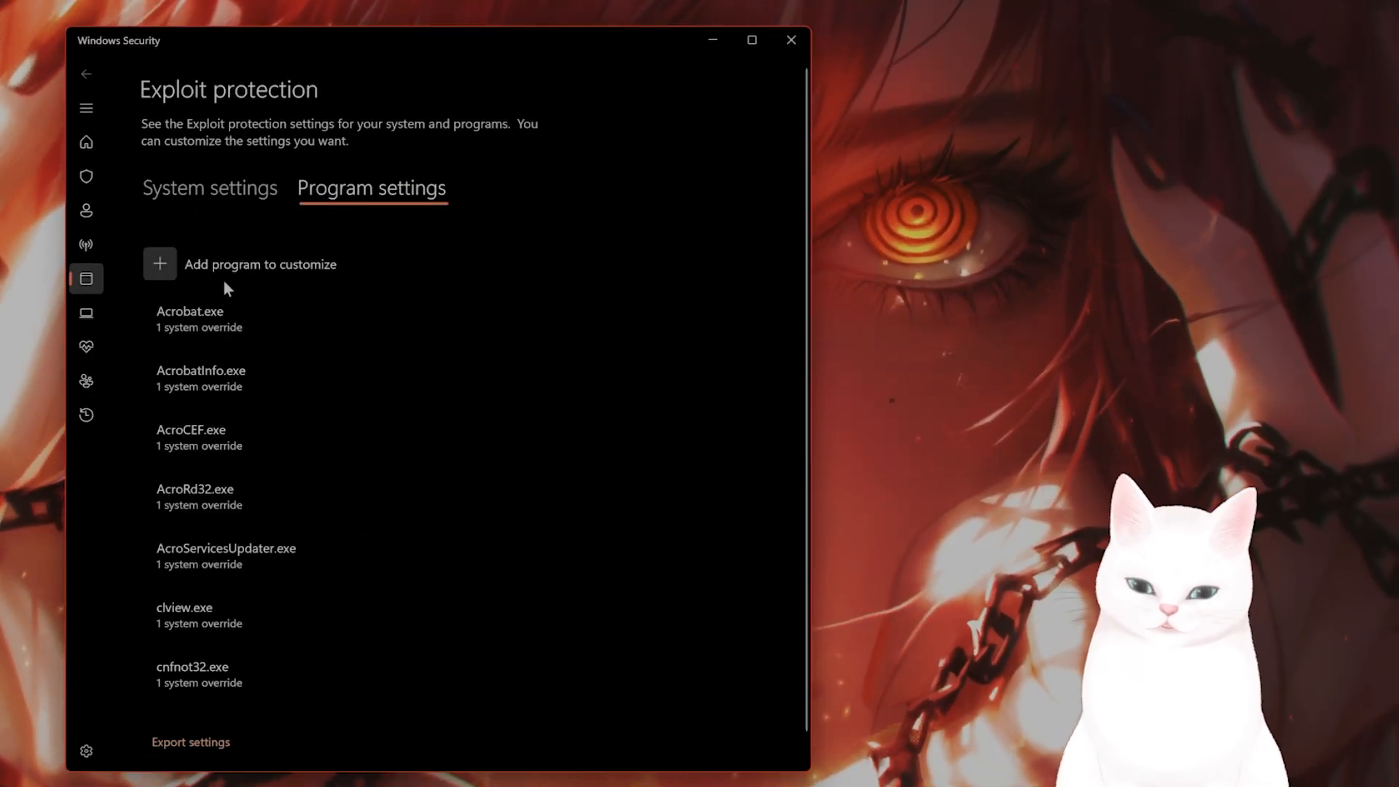
click(169, 265)
click(245, 273)
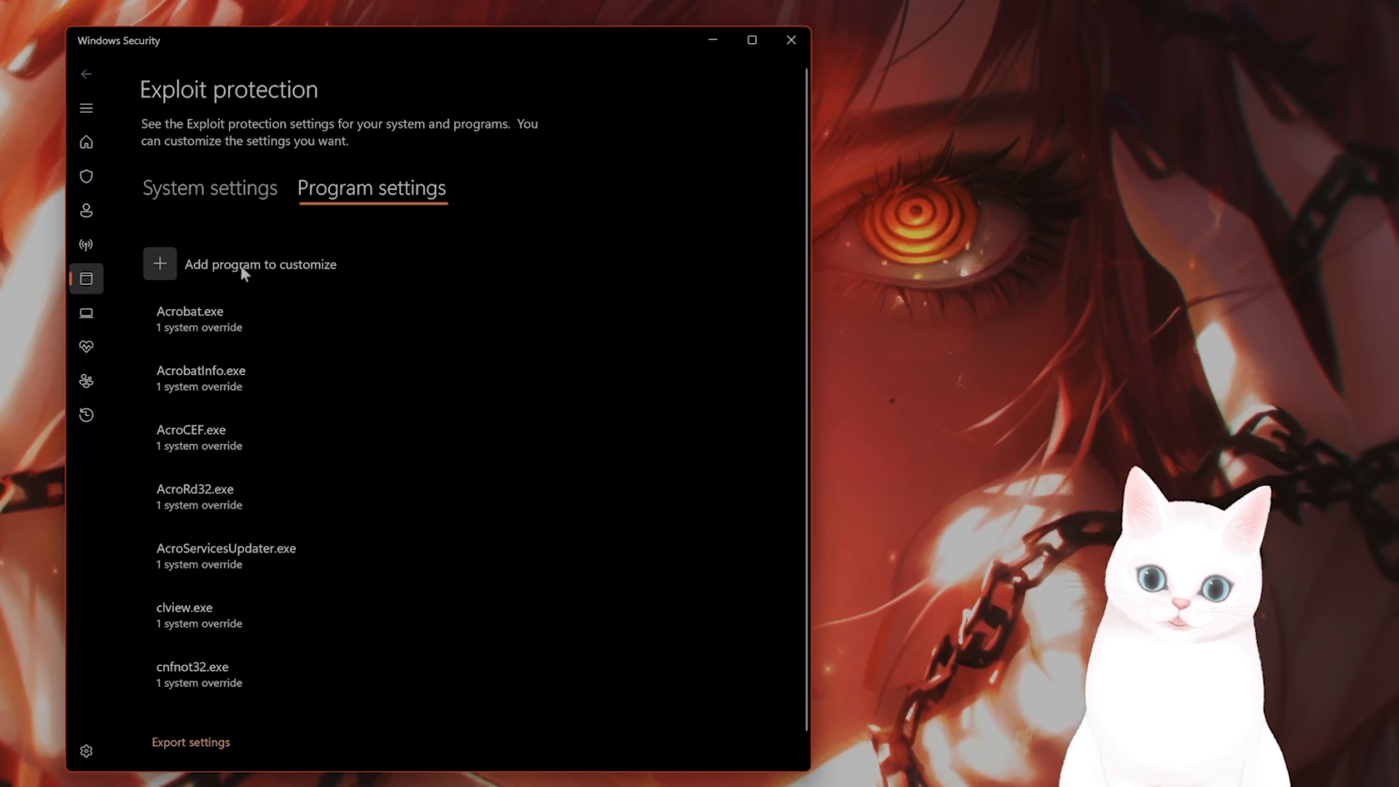
Step: Open the Marvel Rivals installation folder from its Steam properties and select MarvelRivals_Launcher.exe
mouse_move(306, 785)
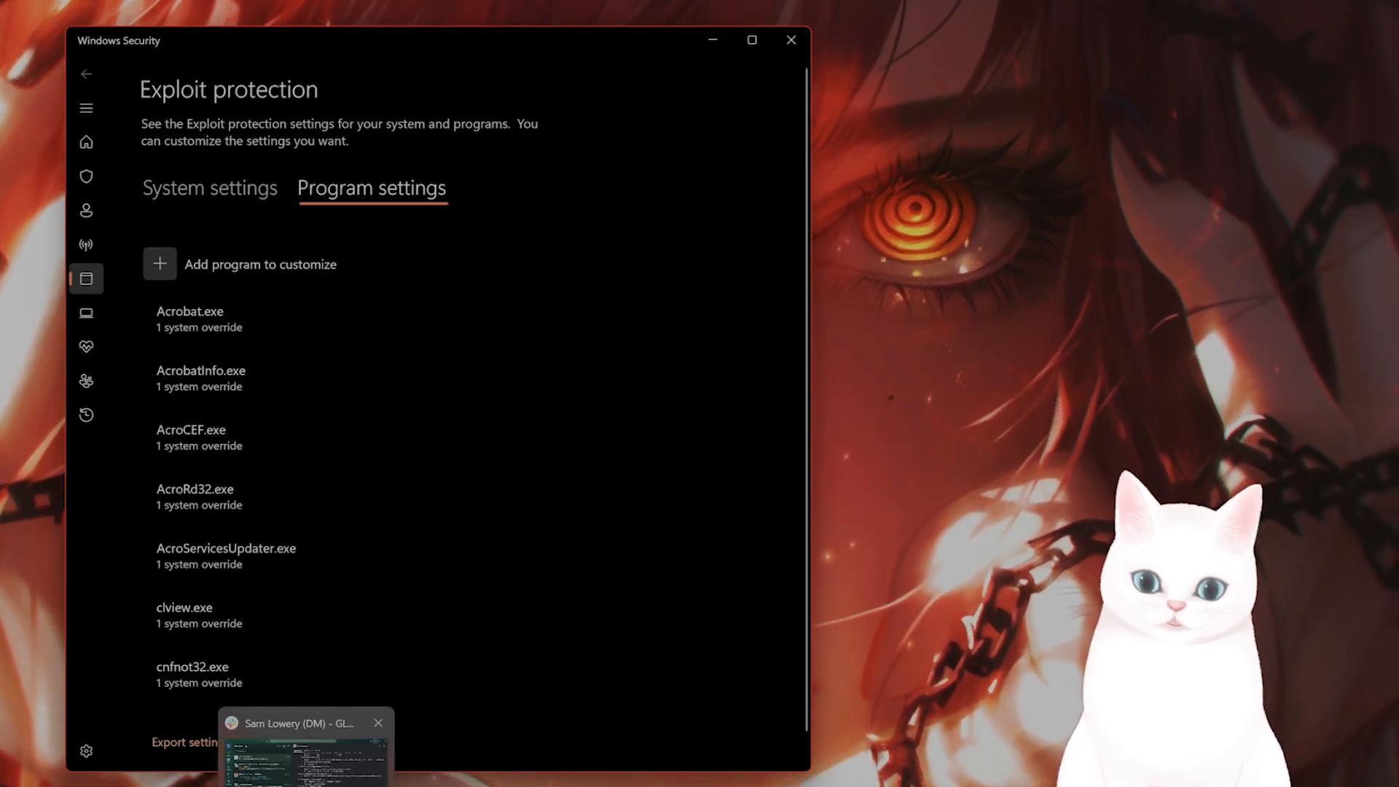
click(320, 784)
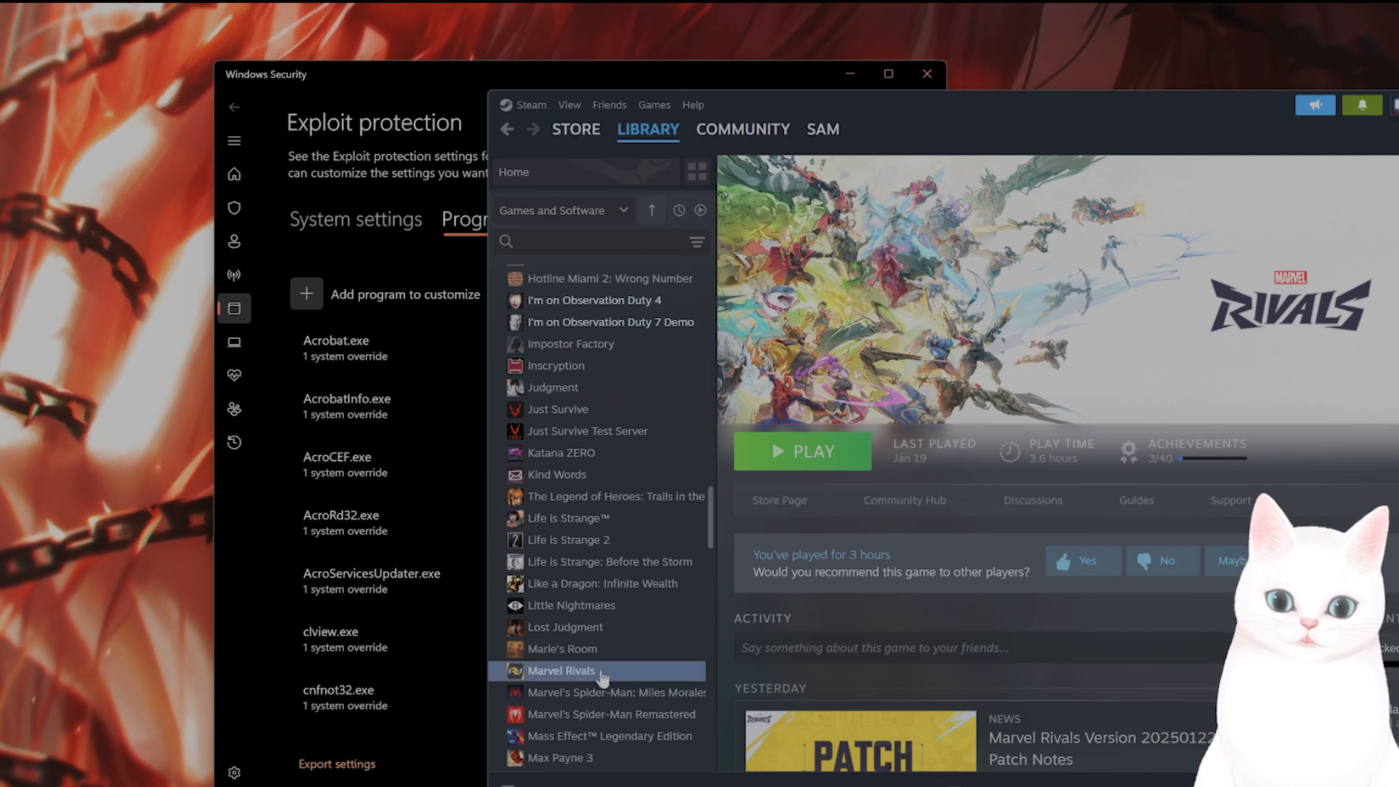
right_click(591, 678)
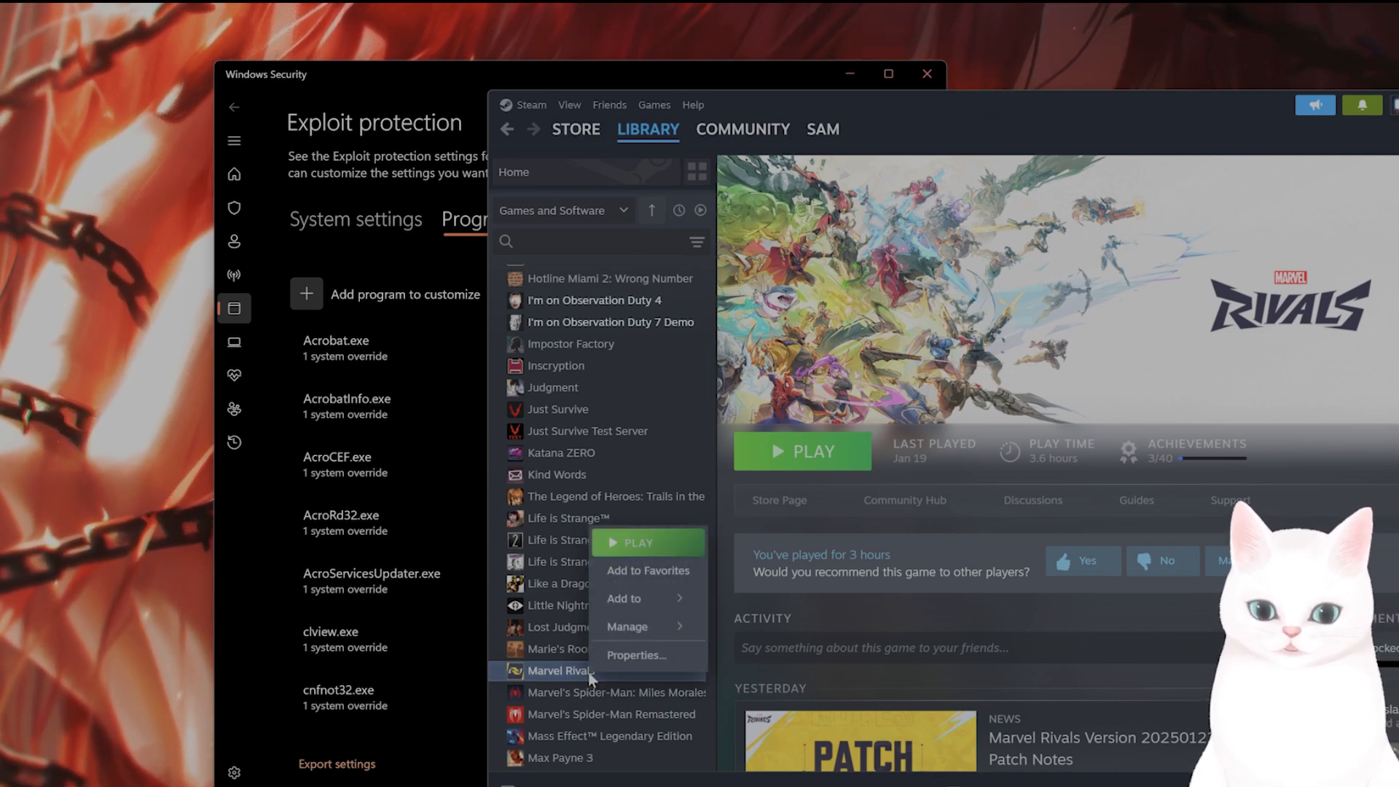
click(628, 655)
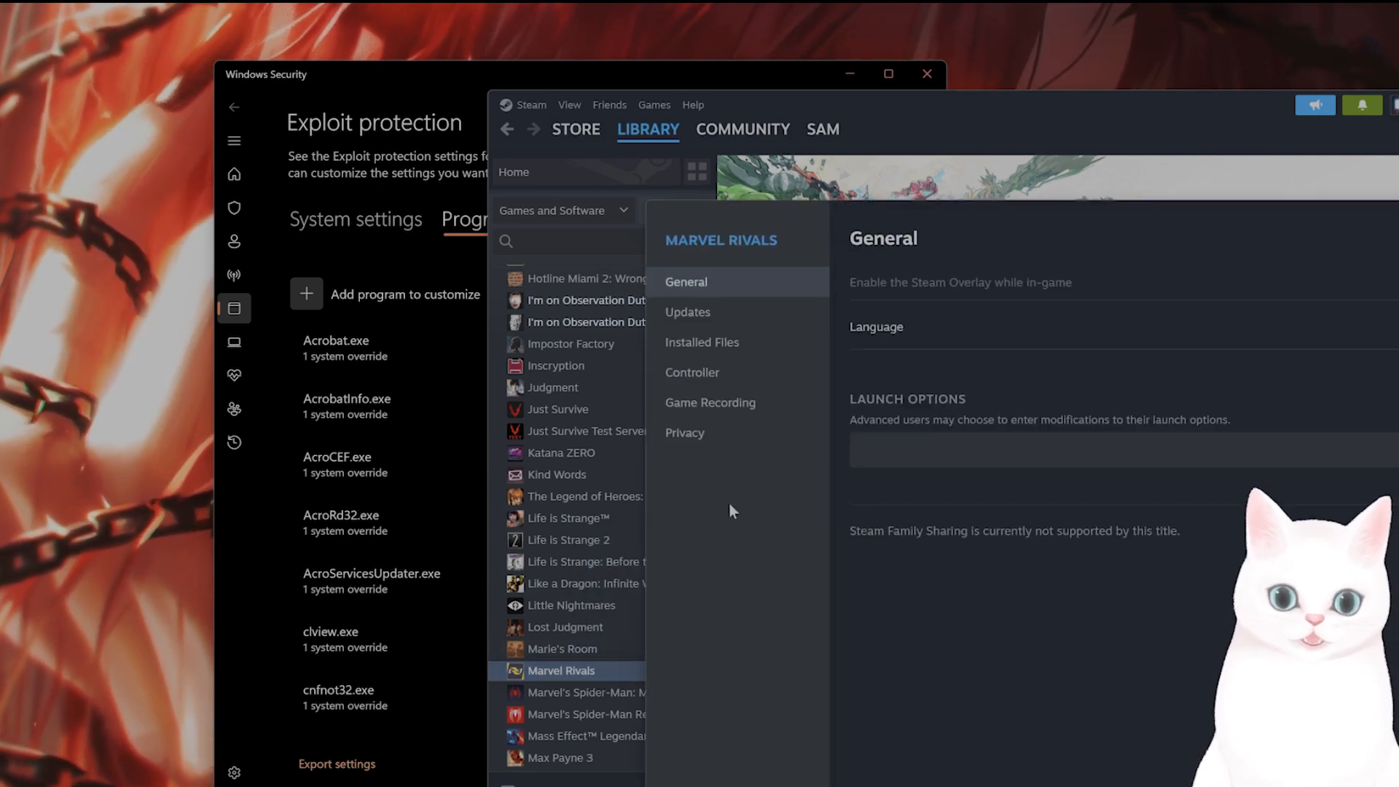
click(728, 343)
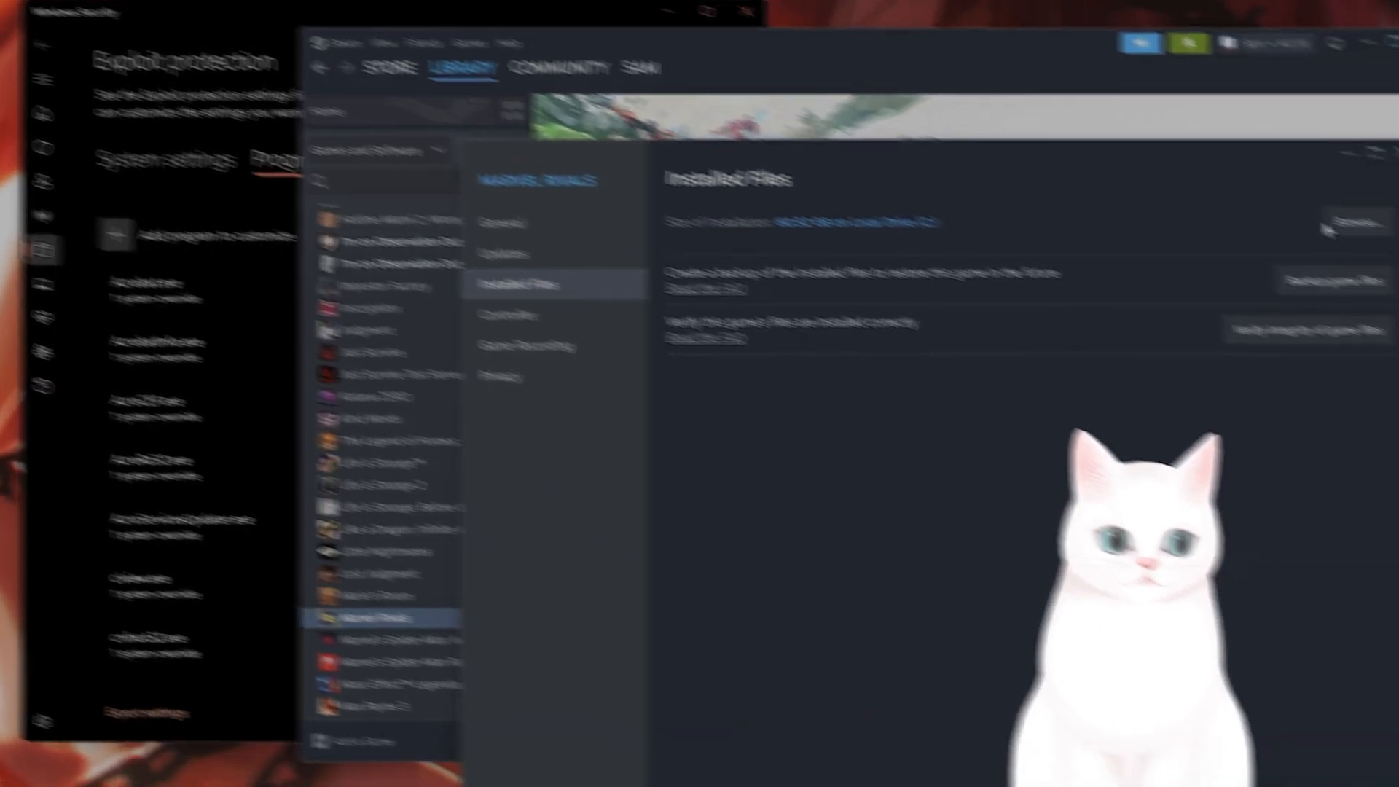
click(1333, 223)
scroll(526, 428, down, 15)
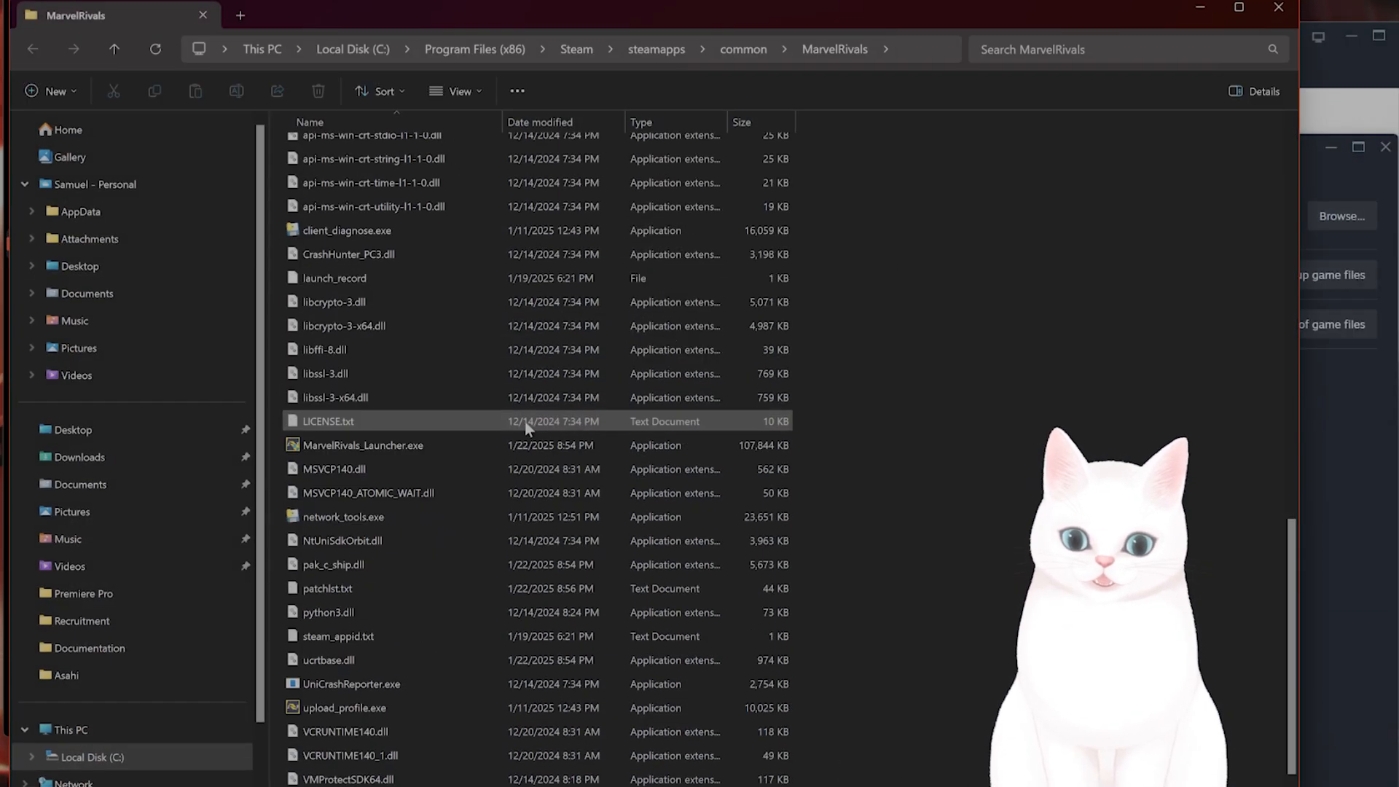
click(379, 445)
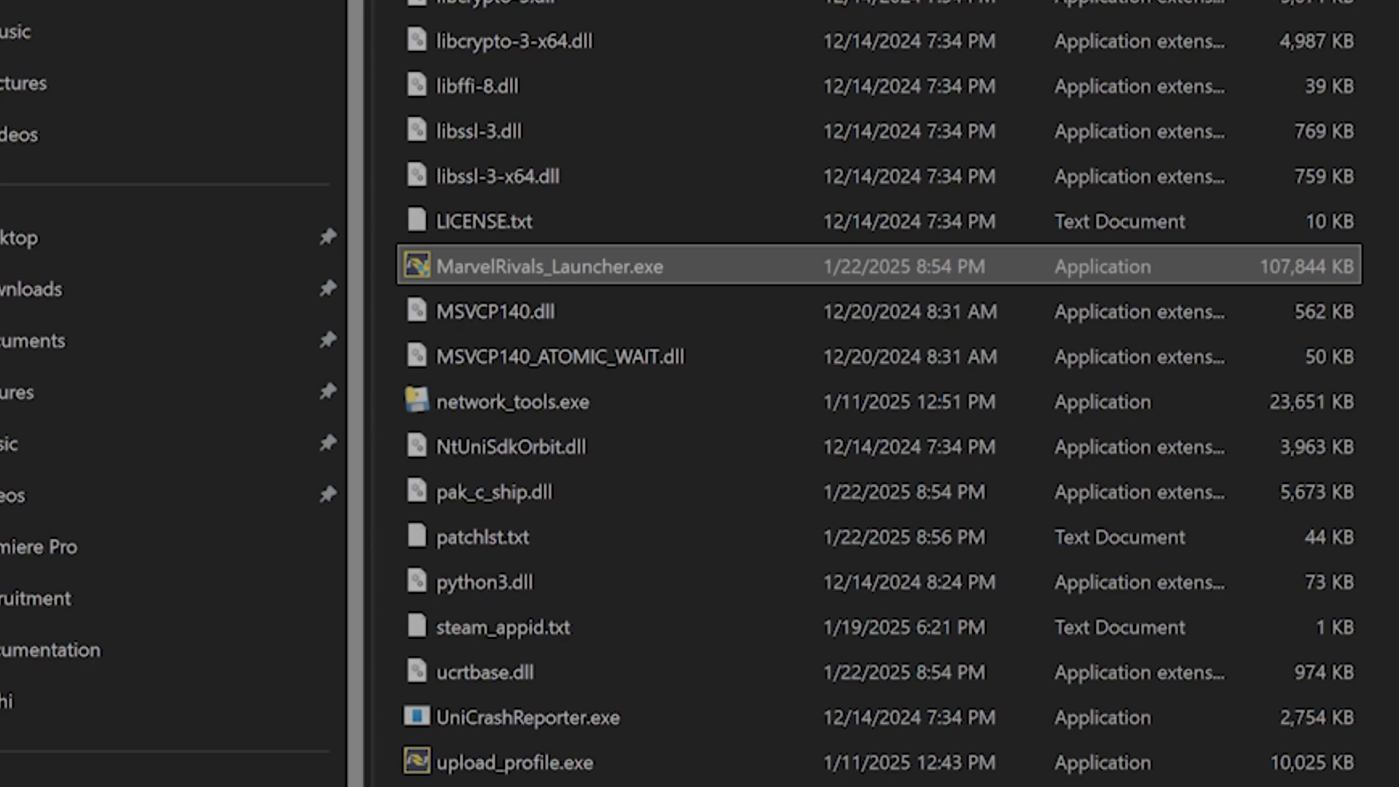
Step: Add MarvelRivals_Launcher.exe to the Exploit protection program settings by exact file path, using the copied MarvelRivals folder path
click(1151, 95)
key(ctrl+c)
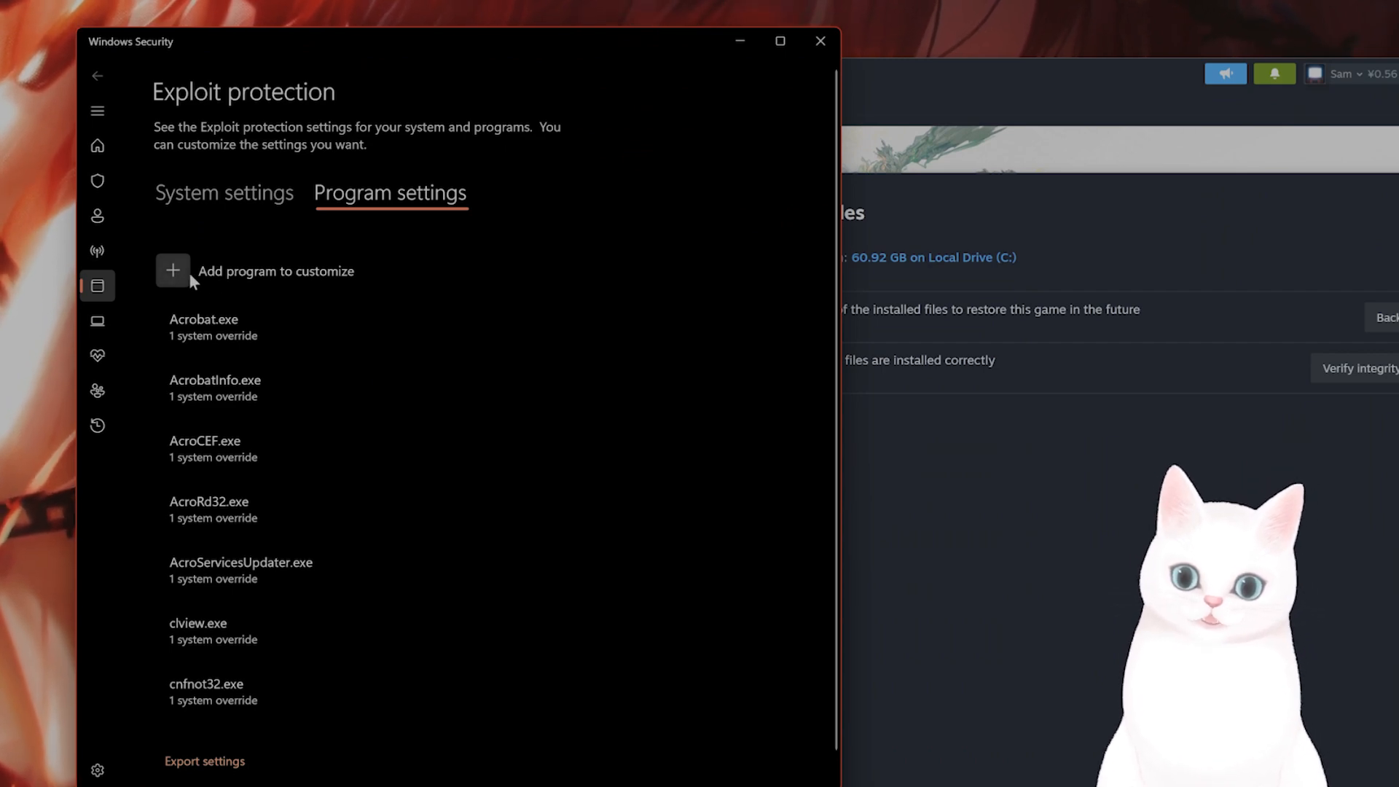
click(183, 278)
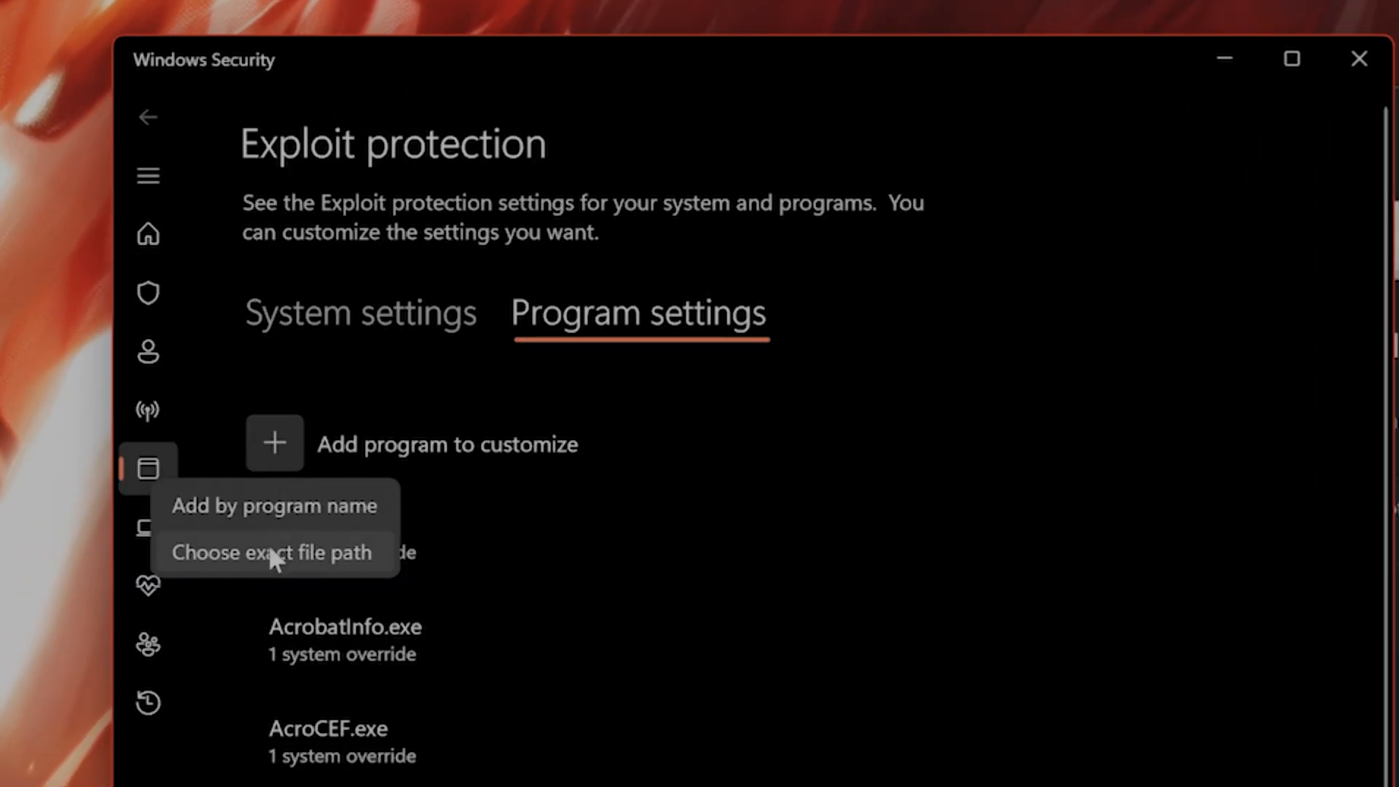
click(271, 553)
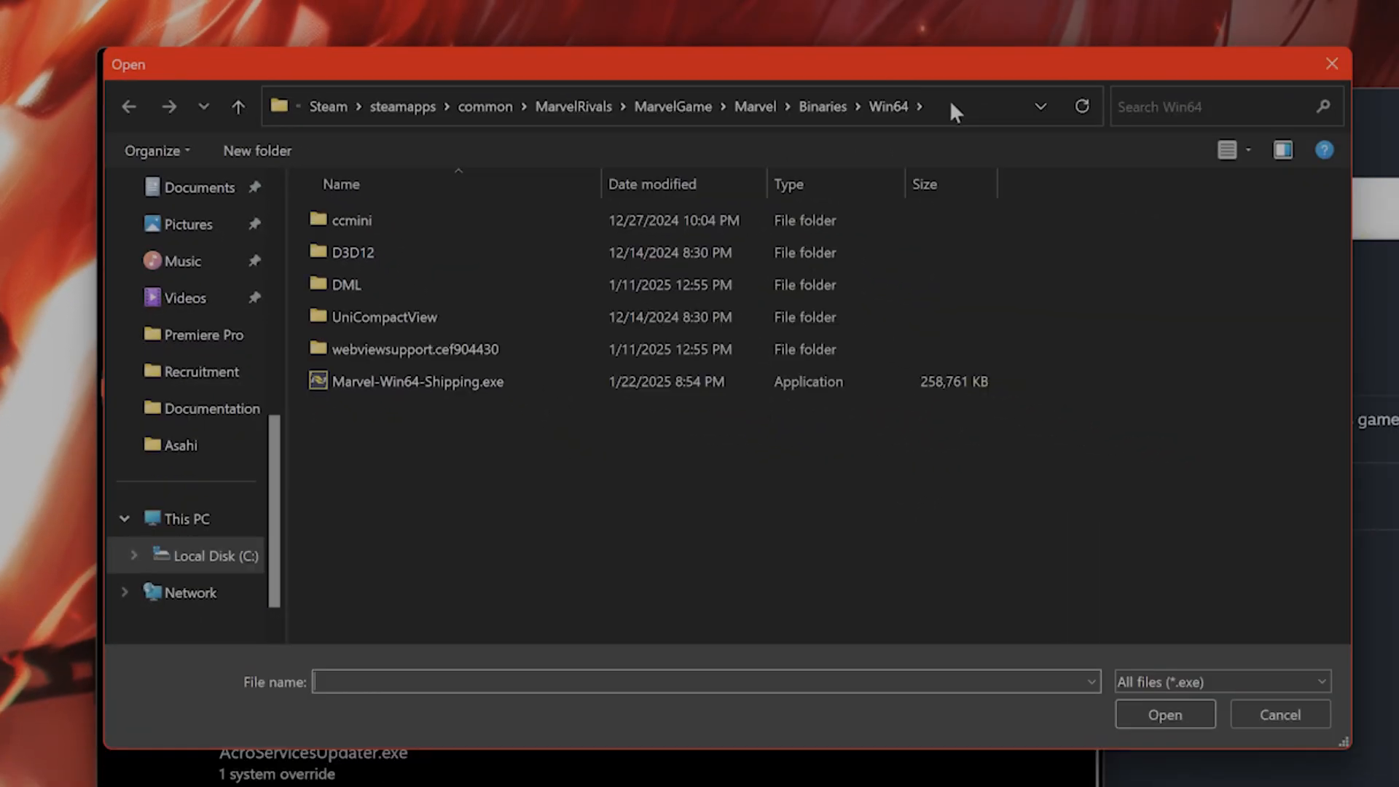
click(1195, 114)
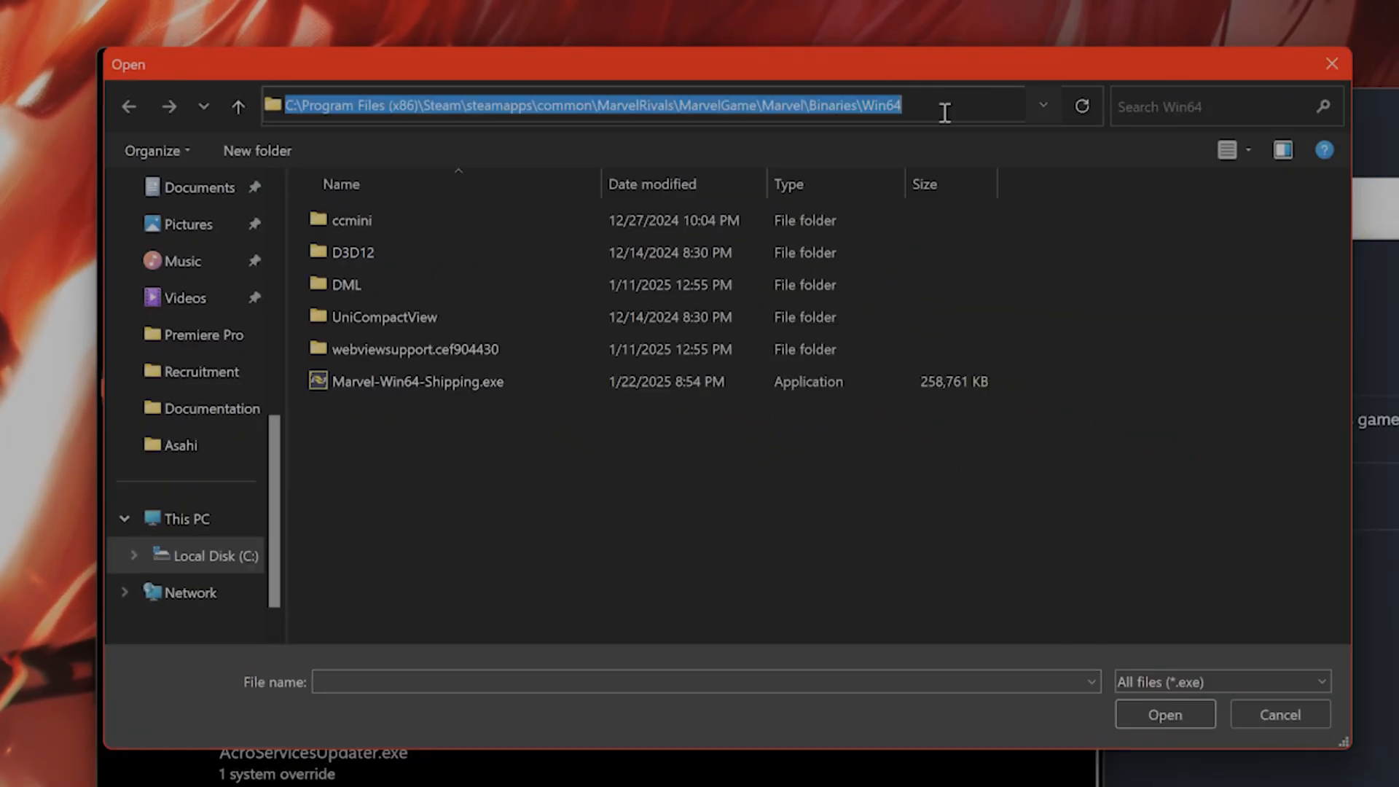
key(ctrl+v)
key(Return)
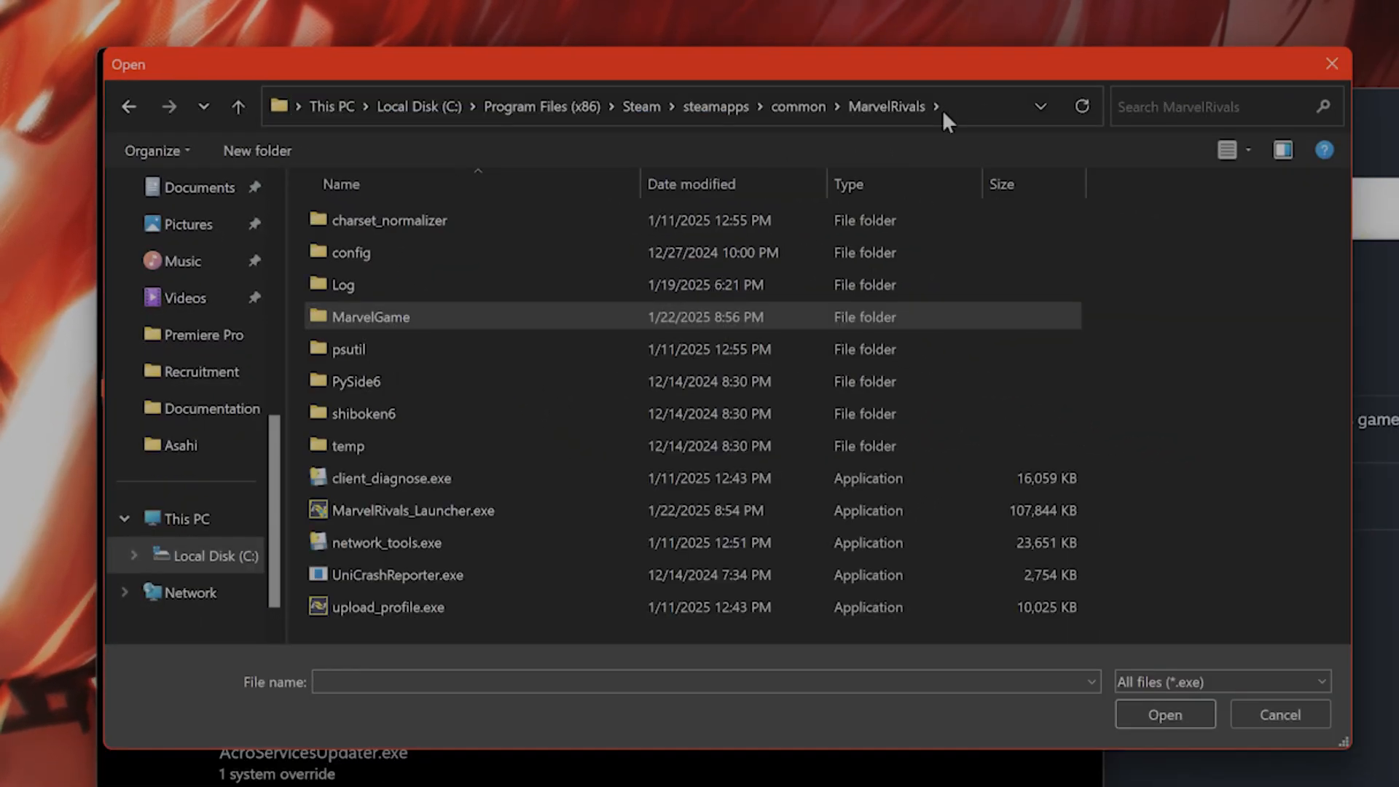
click(509, 511)
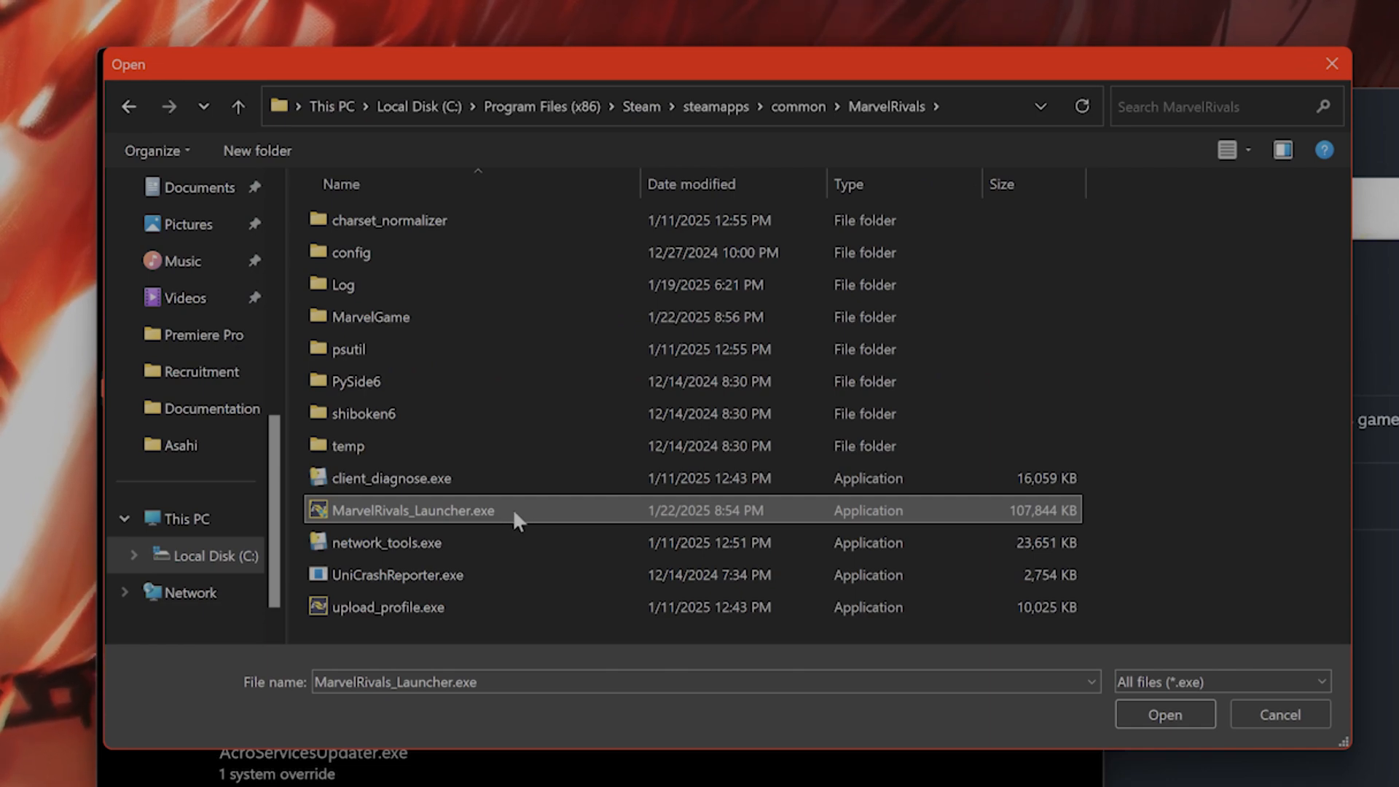
click(1165, 713)
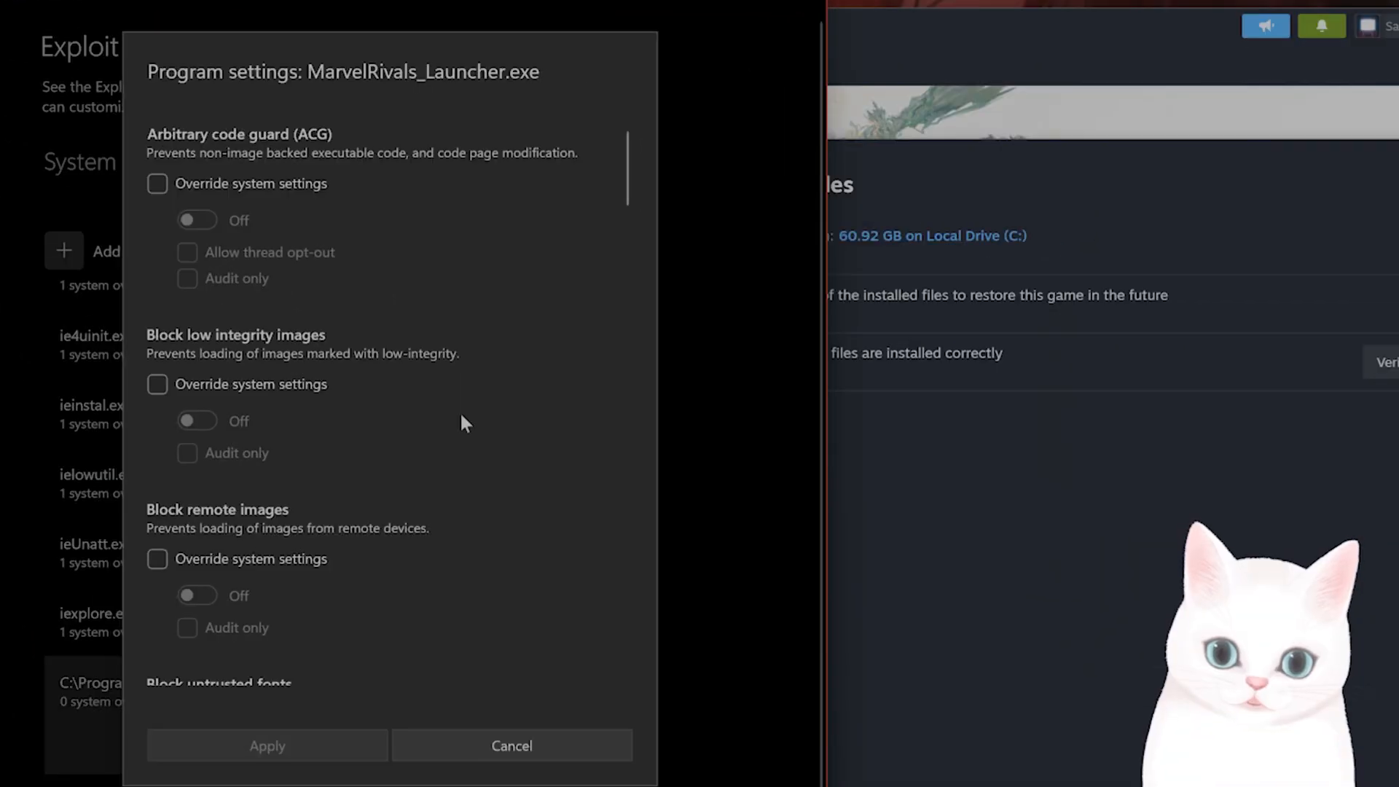
Step: Override the system setting for Control flow guard (CFG) to Off for MarvelRivals_Launcher.exe and apply the change
scroll(466, 399, down, 5)
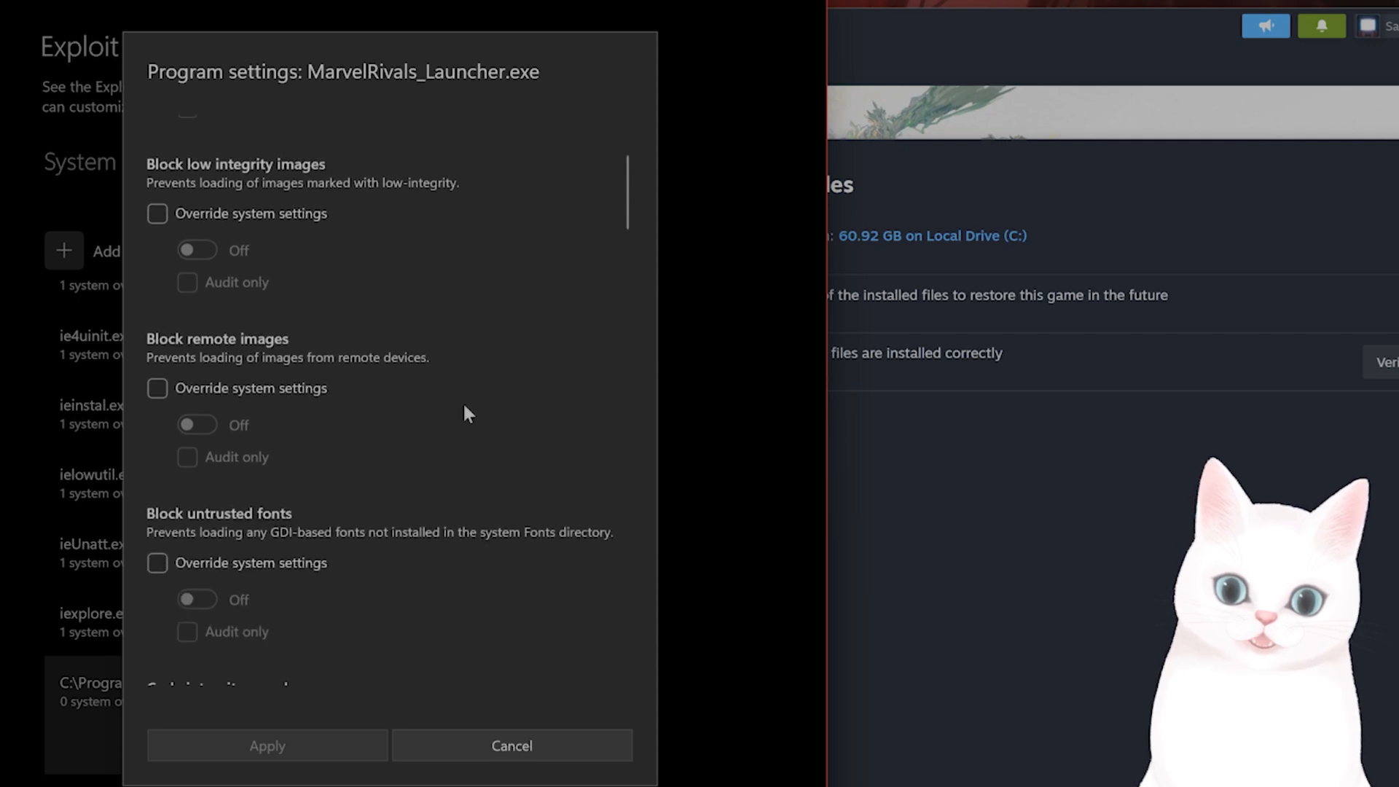
scroll(466, 415, down, 5)
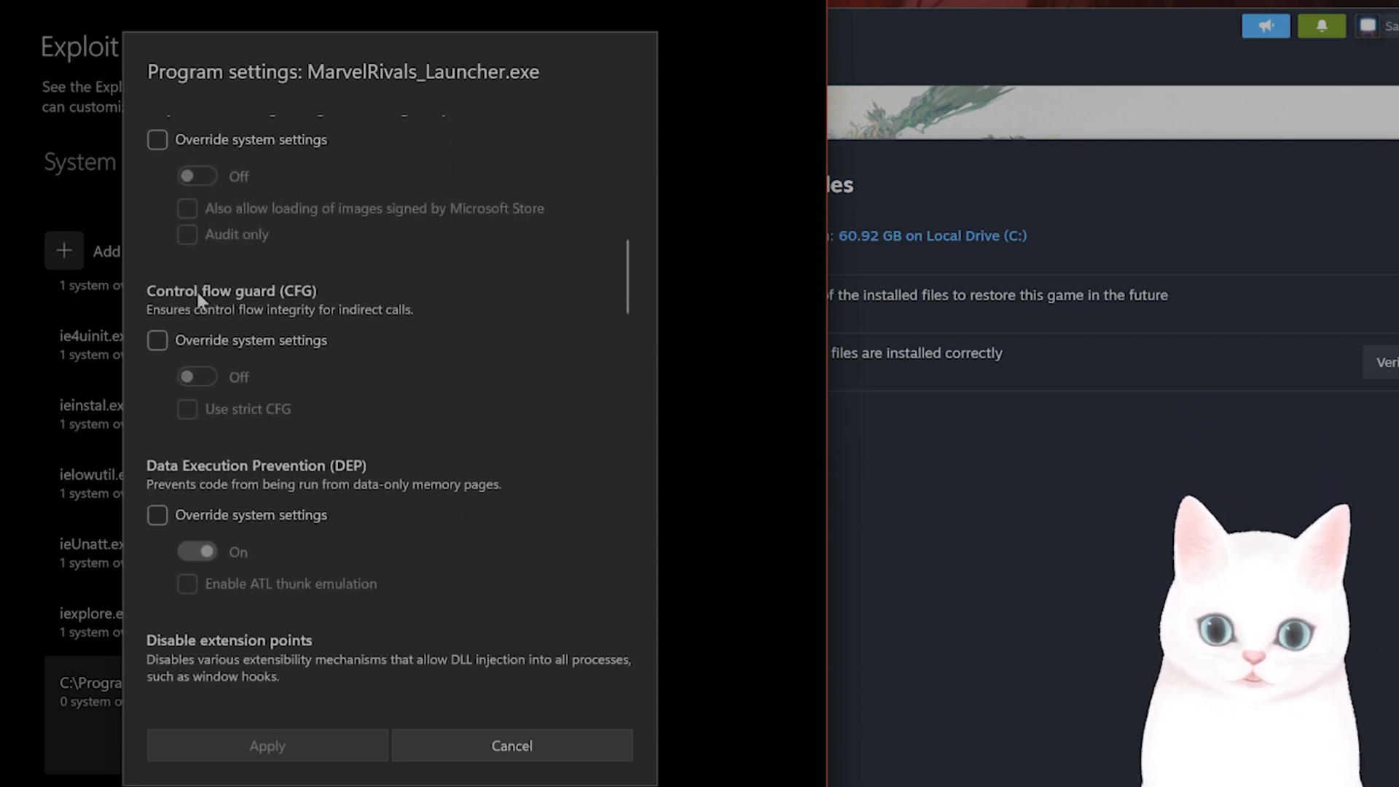
click(157, 340)
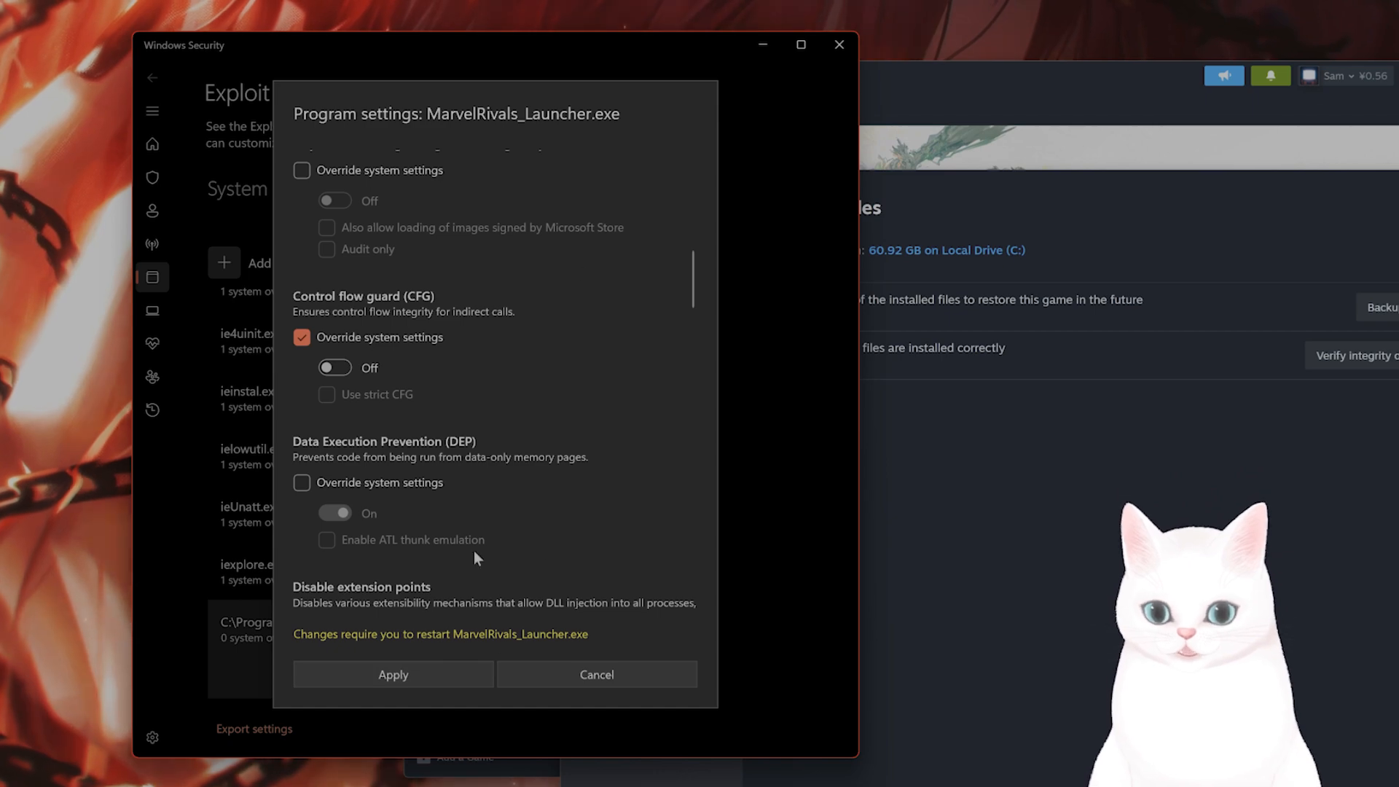
click(428, 676)
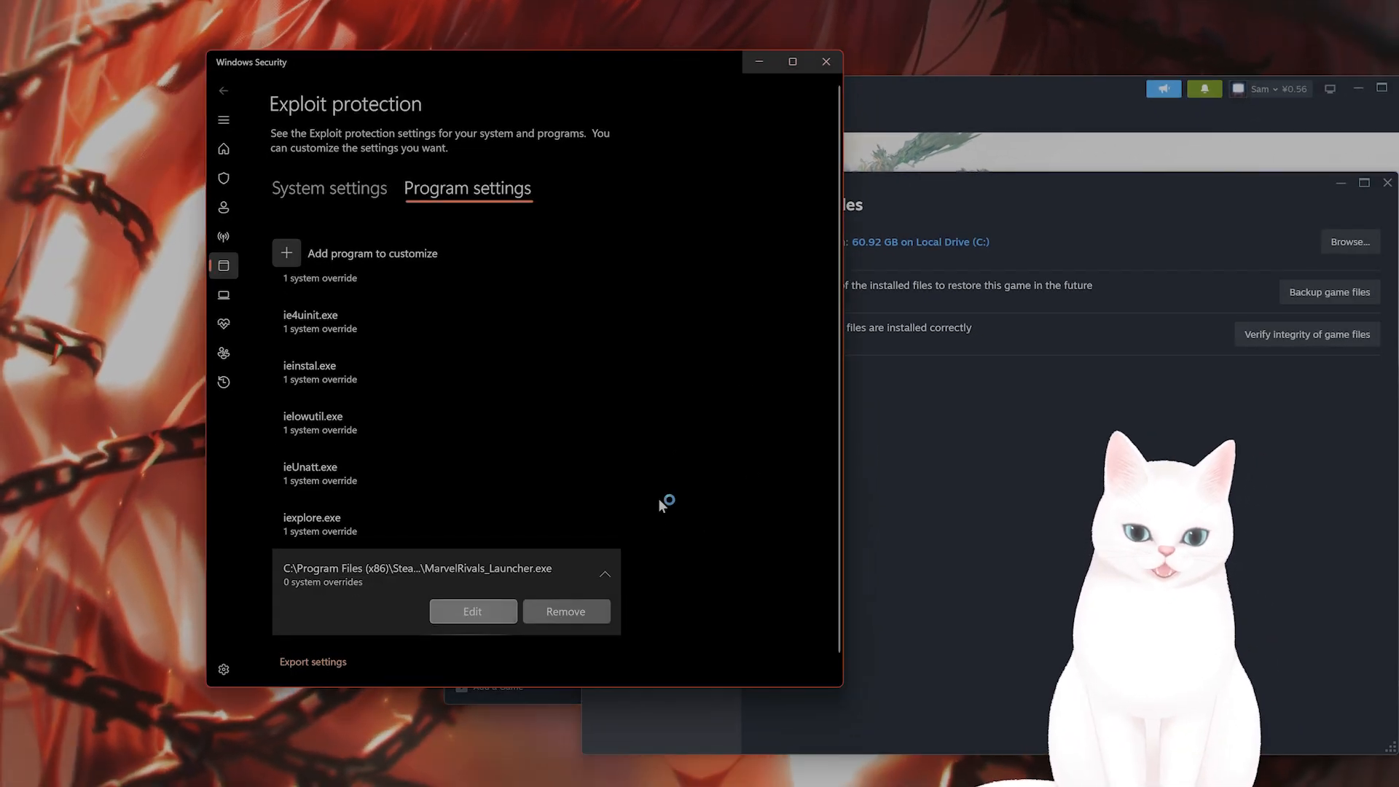
Step: Close Windows Security and minimize the Marvel Rivals properties and Steam library windows
click(831, 63)
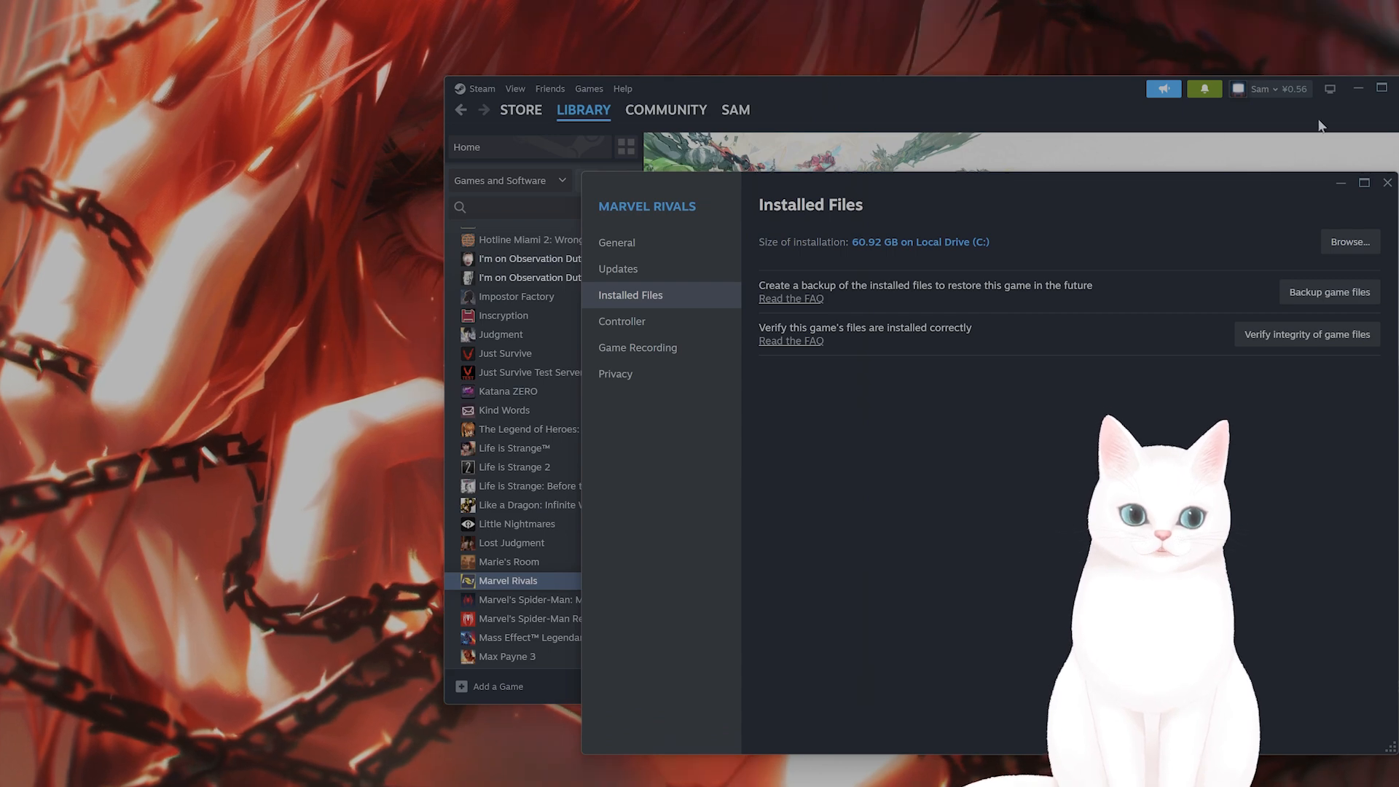
drag(1348, 199, 976, 223)
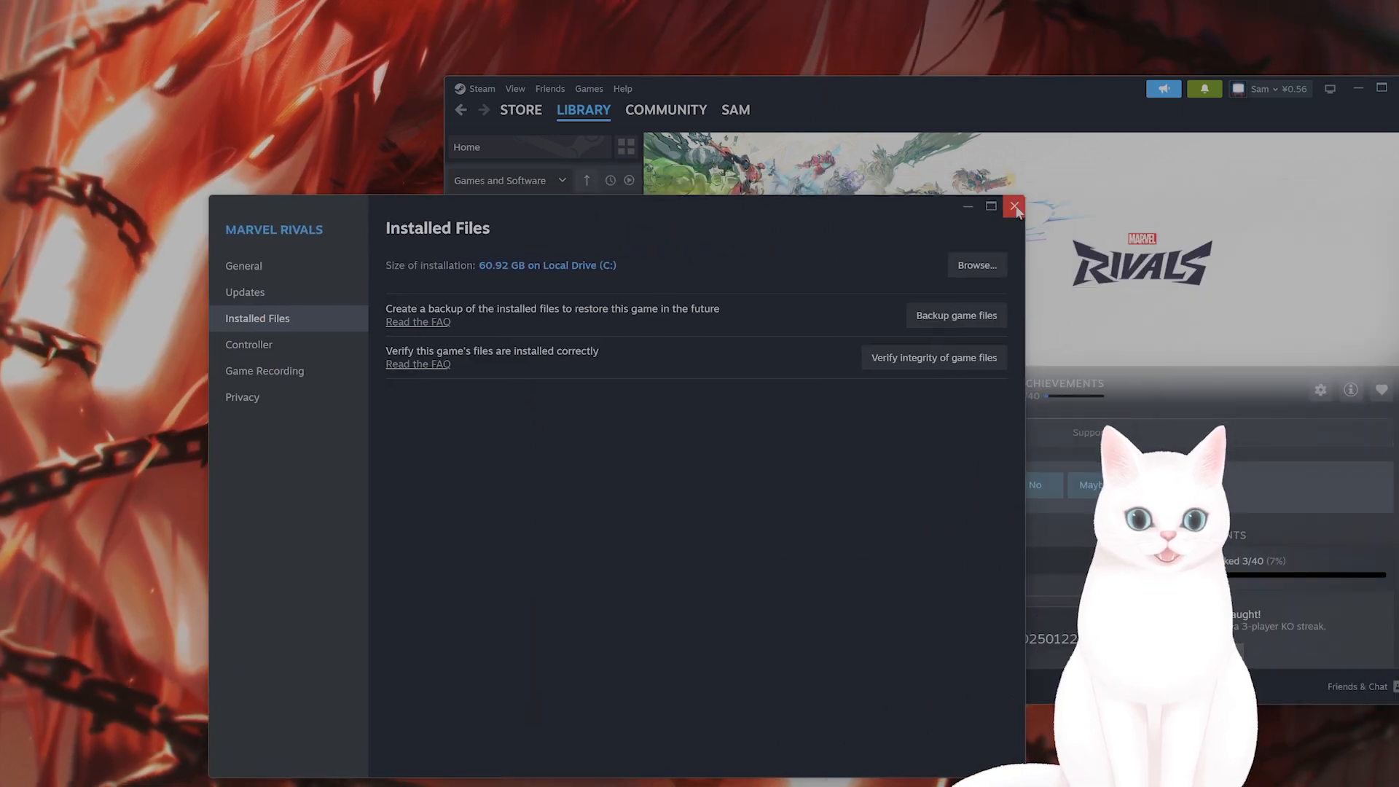
click(968, 207)
click(1357, 88)
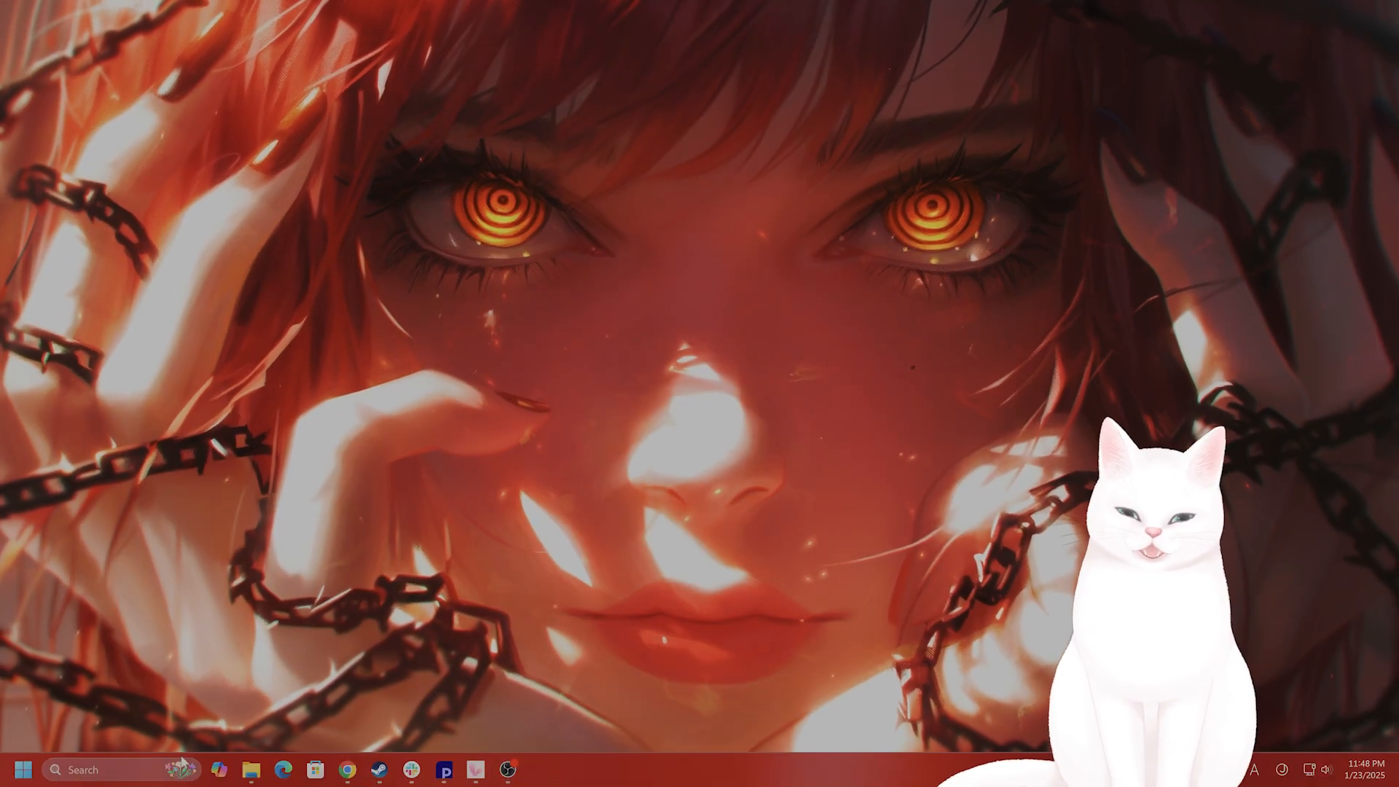
Step: Launch ExitLag from Windows search and open its game library
click(138, 777)
text(exitlag)
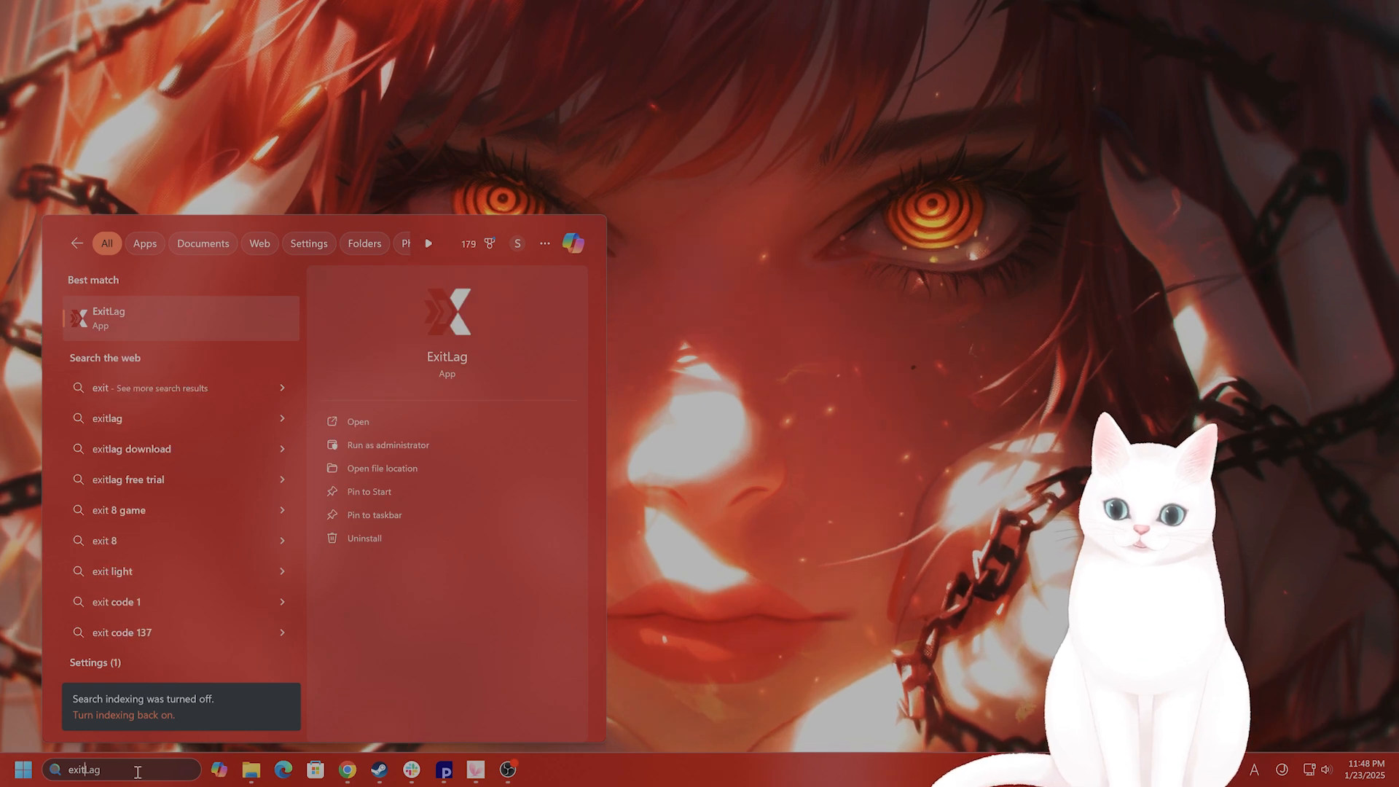
key(Return)
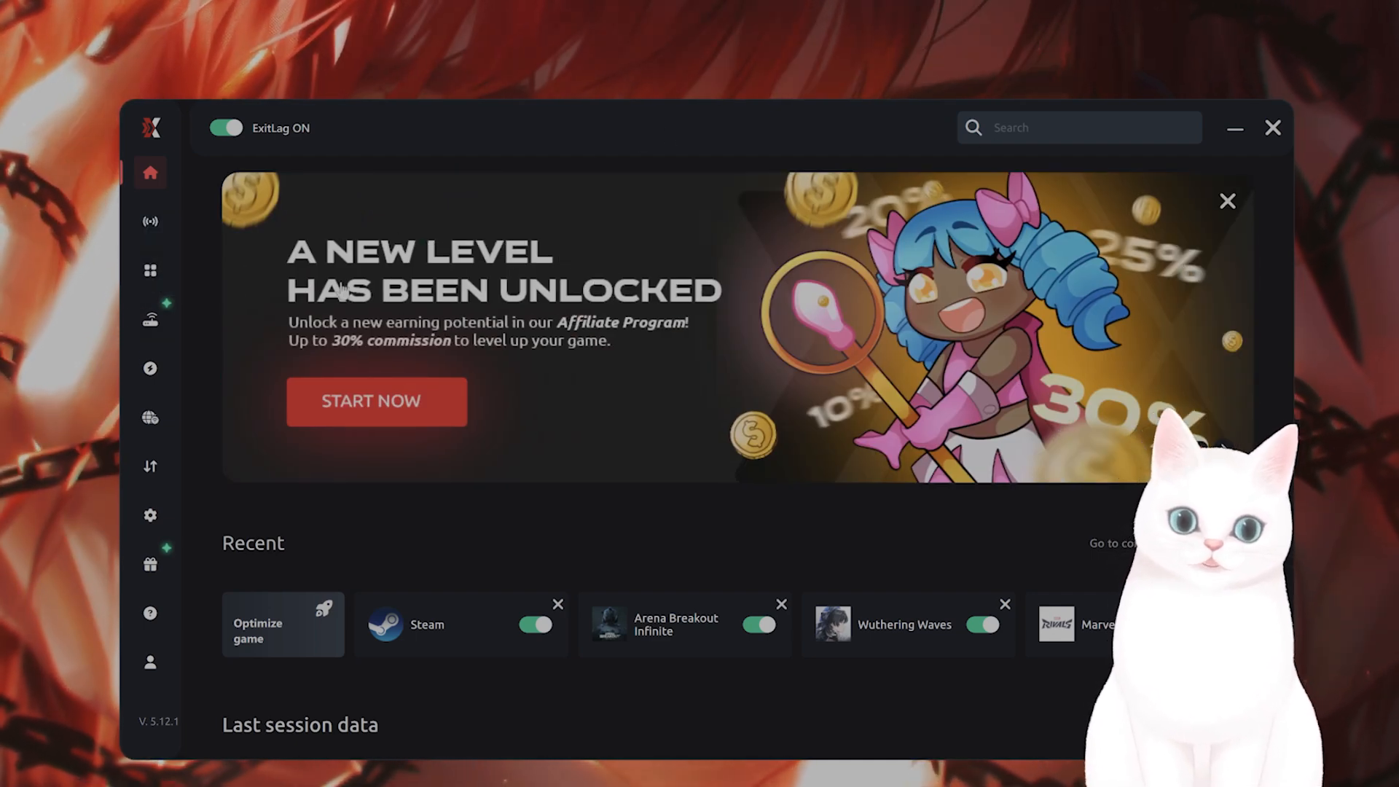
click(164, 280)
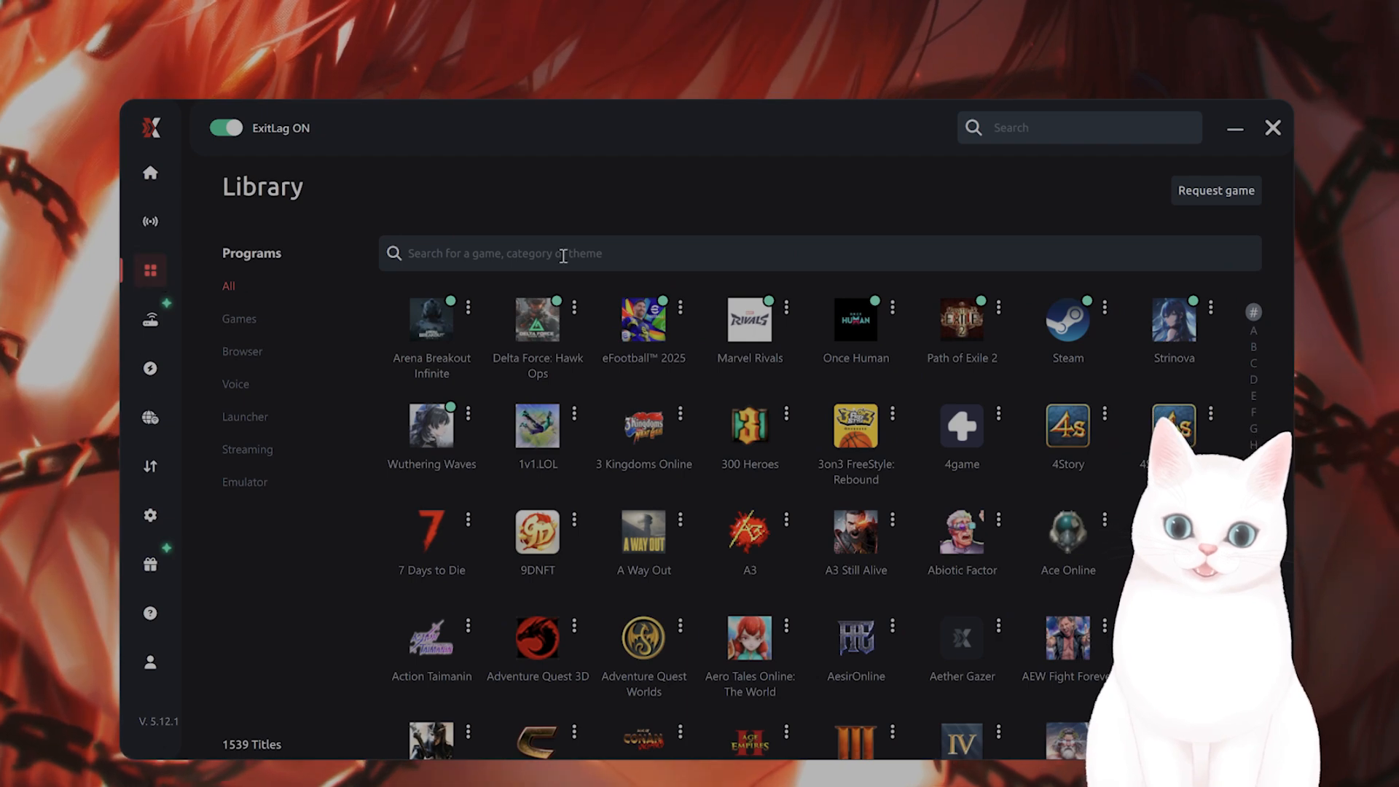
text(infit)
key(BackSpace)
key(BackSpace)
key(BackSpace)
key(BackSpace)
key(BackSpace)
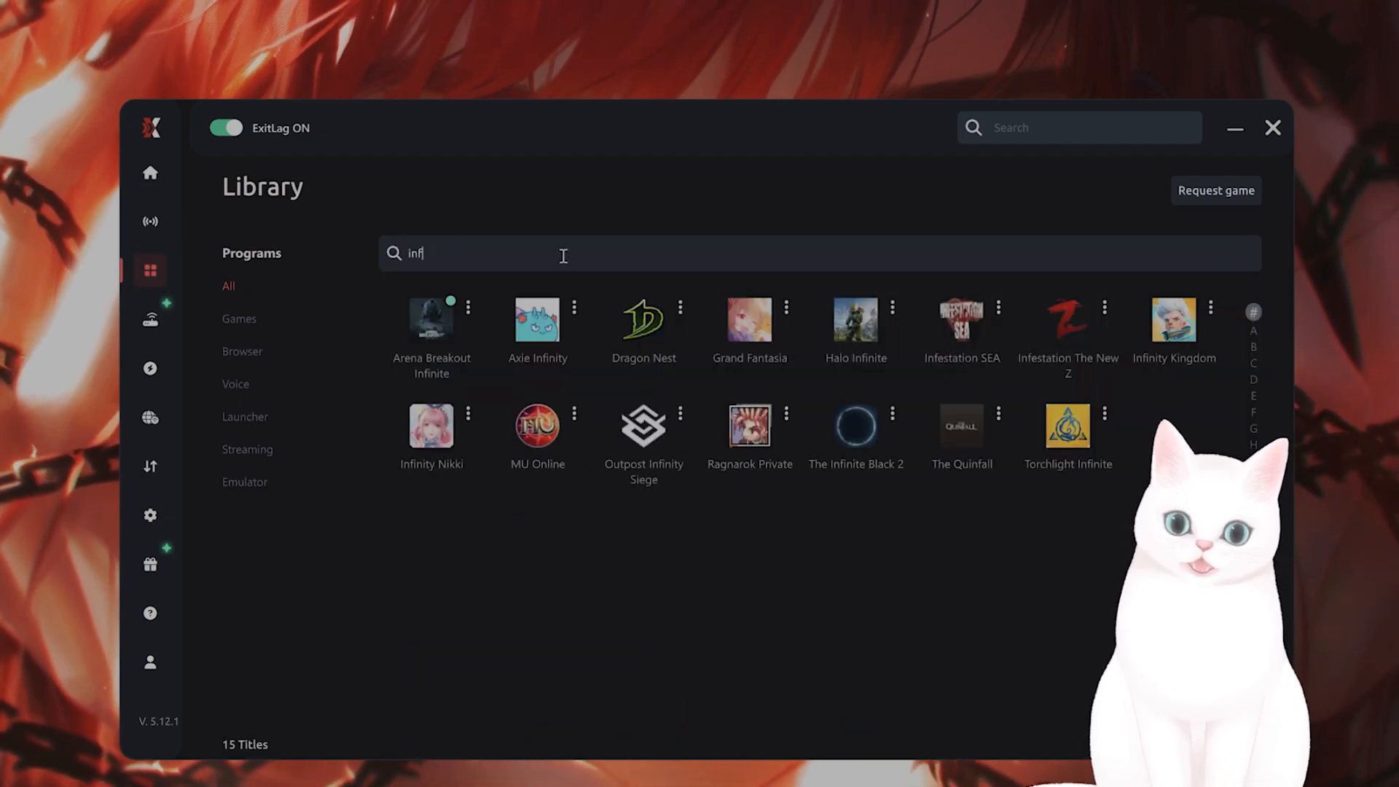
Step: Search the library for "marvel", open Marvel Rivals, and apply its routes with the Asia server on automatic choice
text(marvel)
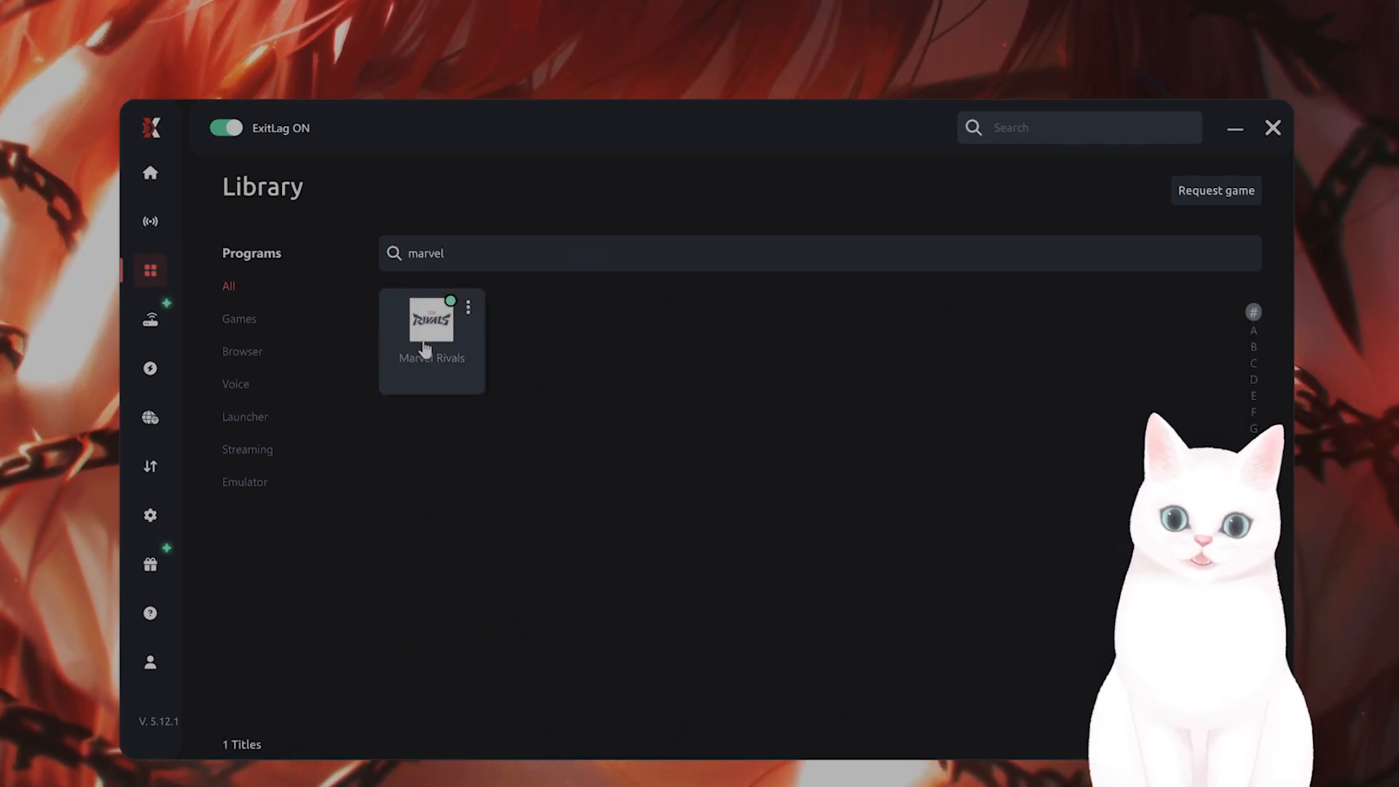
click(446, 329)
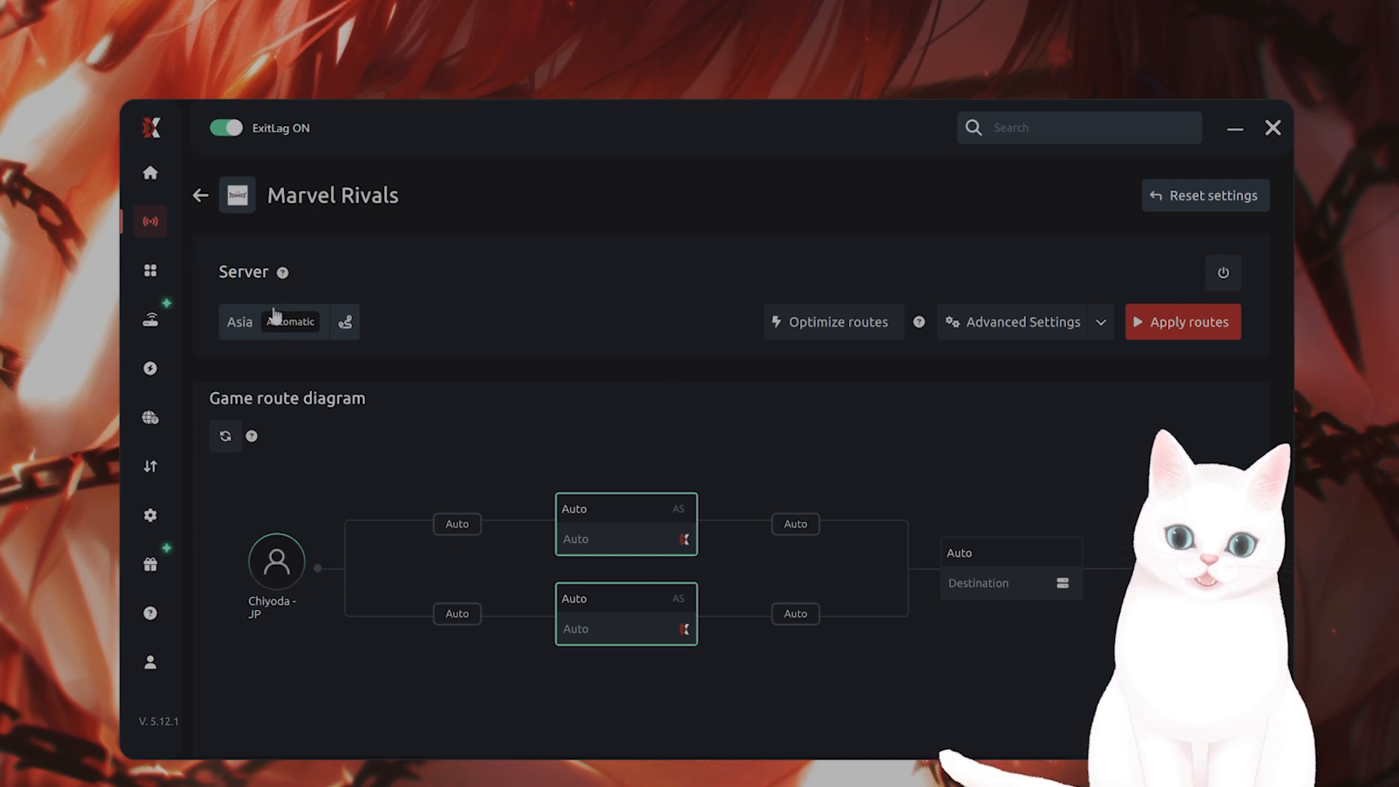
click(295, 337)
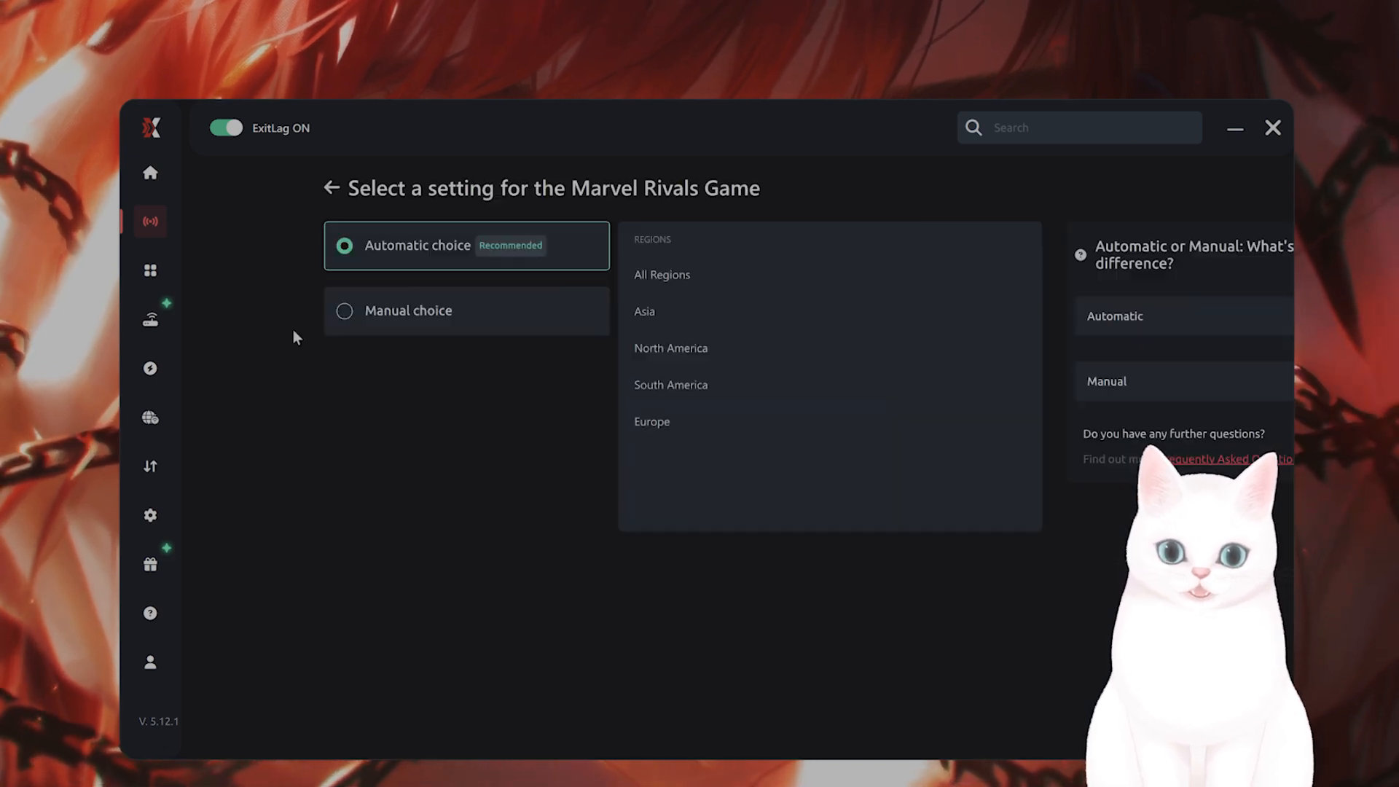
click(510, 328)
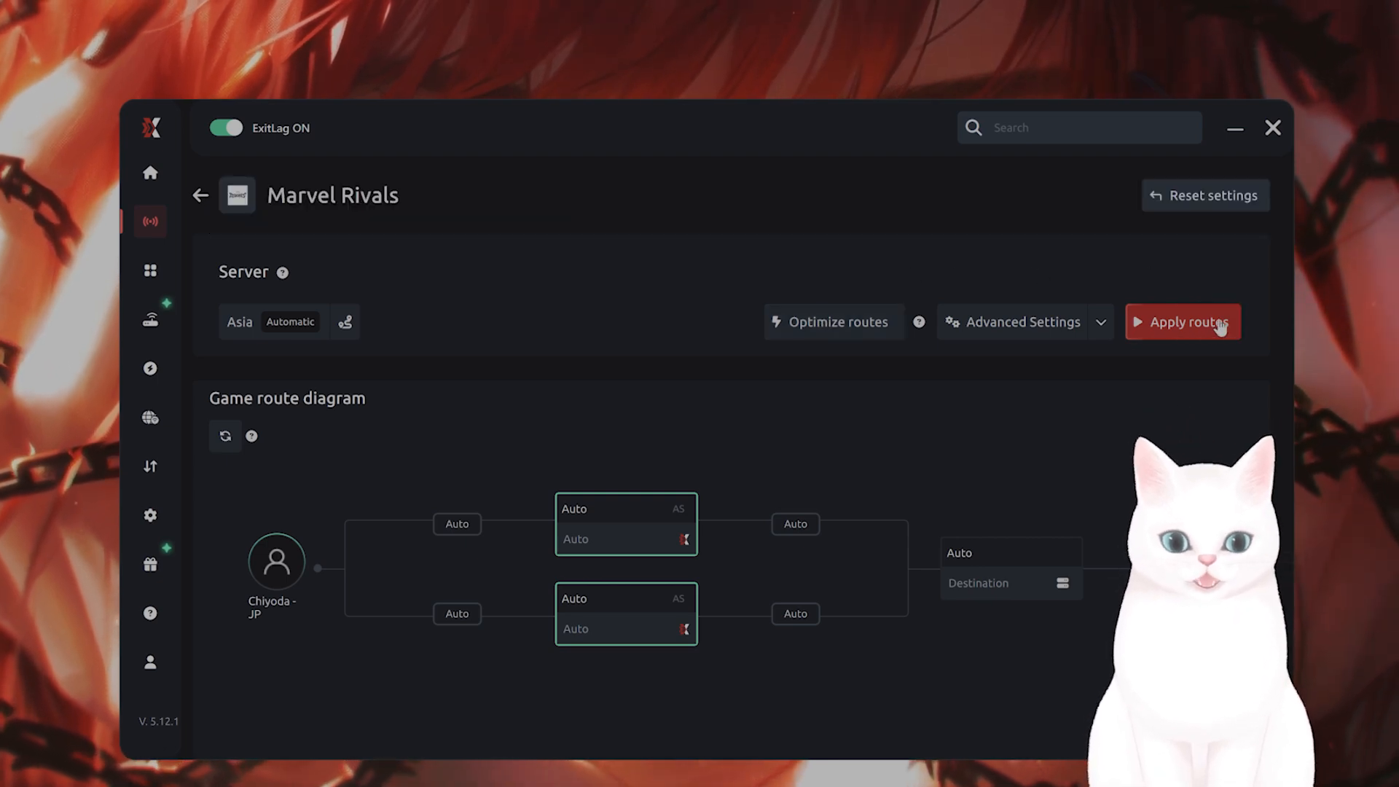
click(1218, 325)
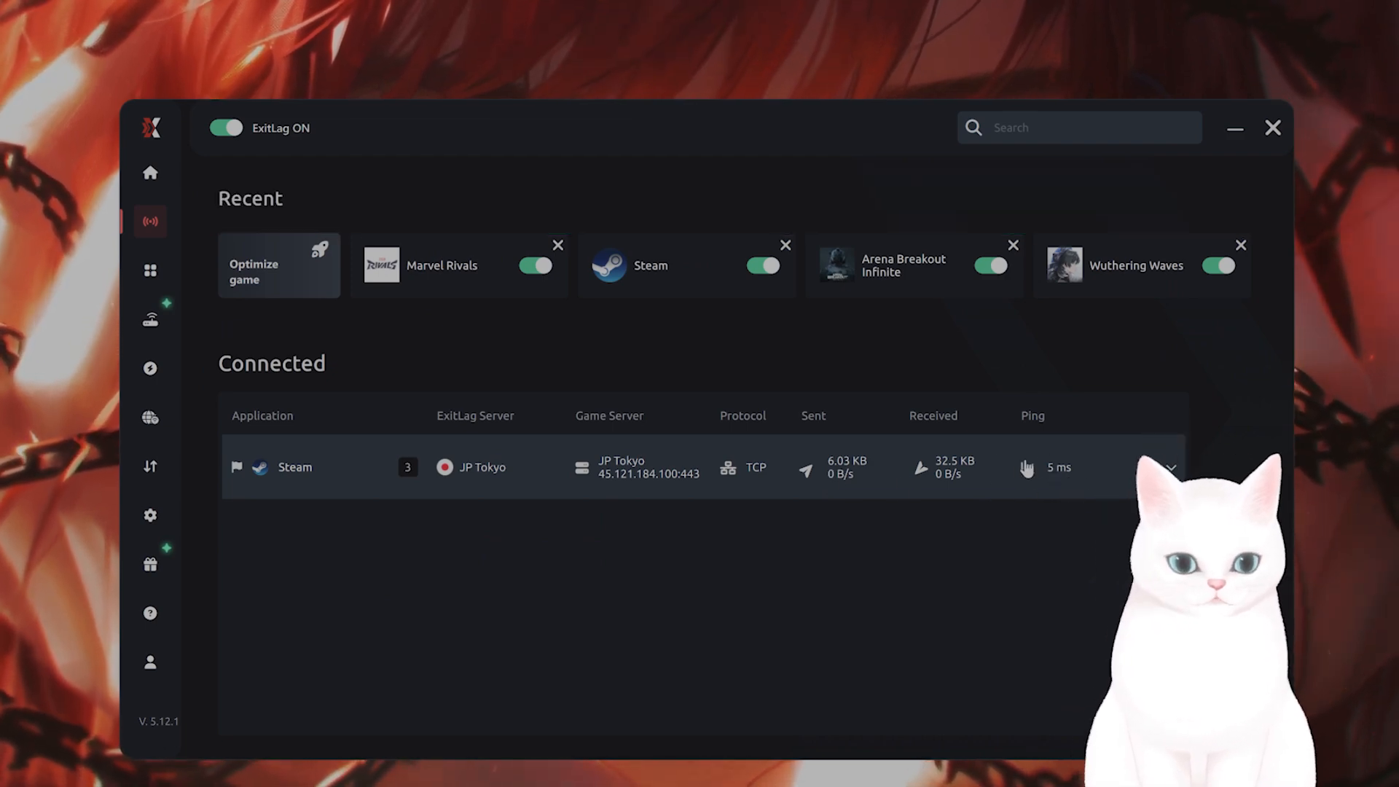
Step: Examine the FPS Boost hardware tweaks and the Multi Internet option for using several connections simultaneously
click(154, 378)
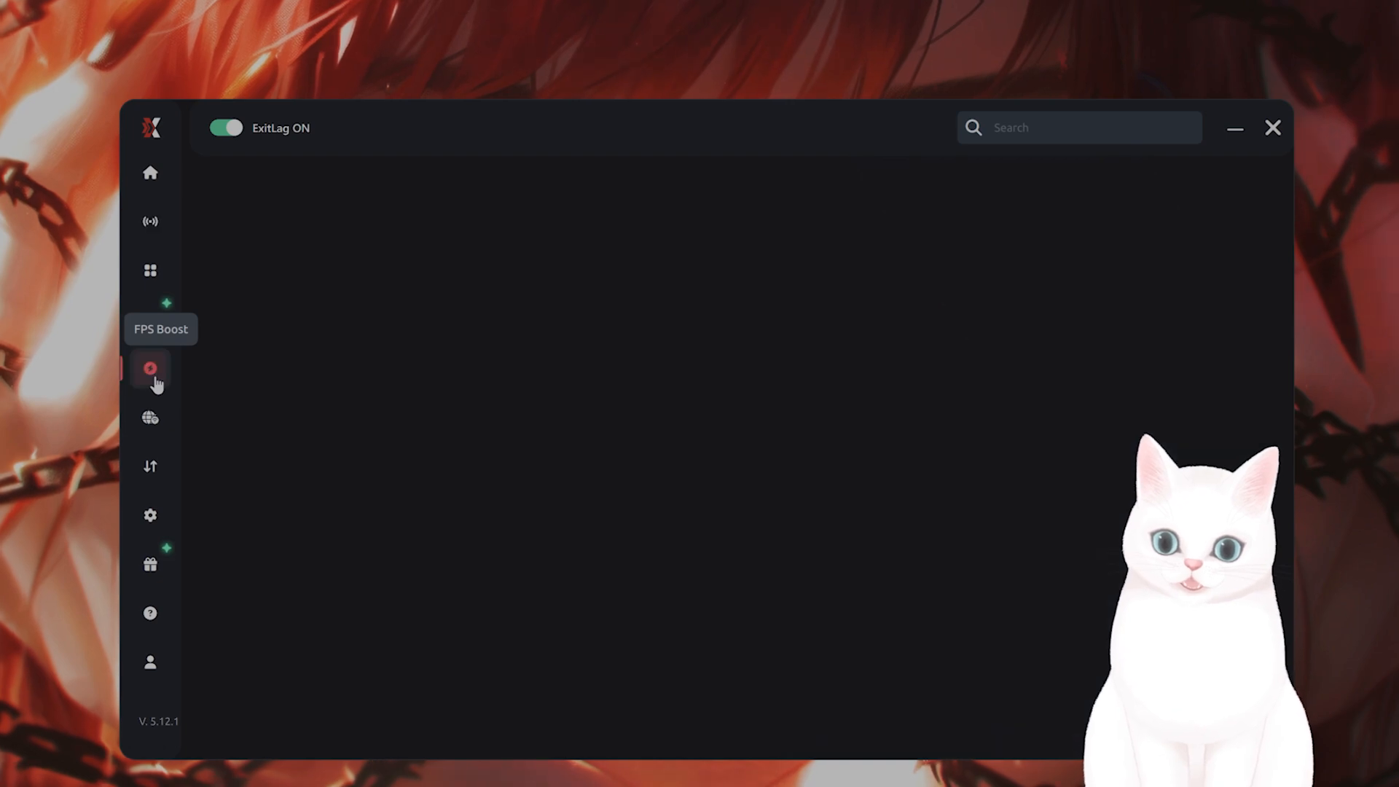
scroll(567, 457, down, 2)
scroll(379, 510, down, 7)
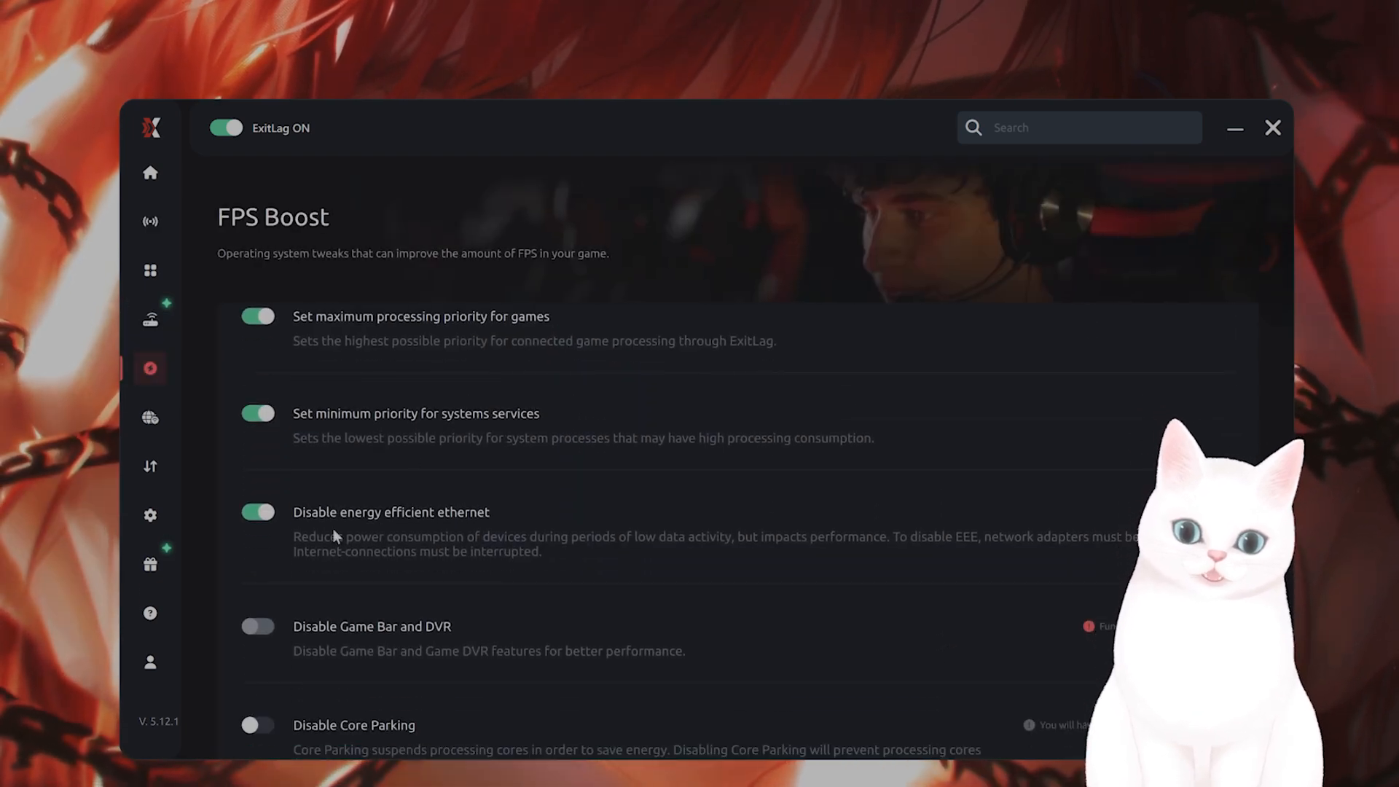
scroll(437, 510, down, 4)
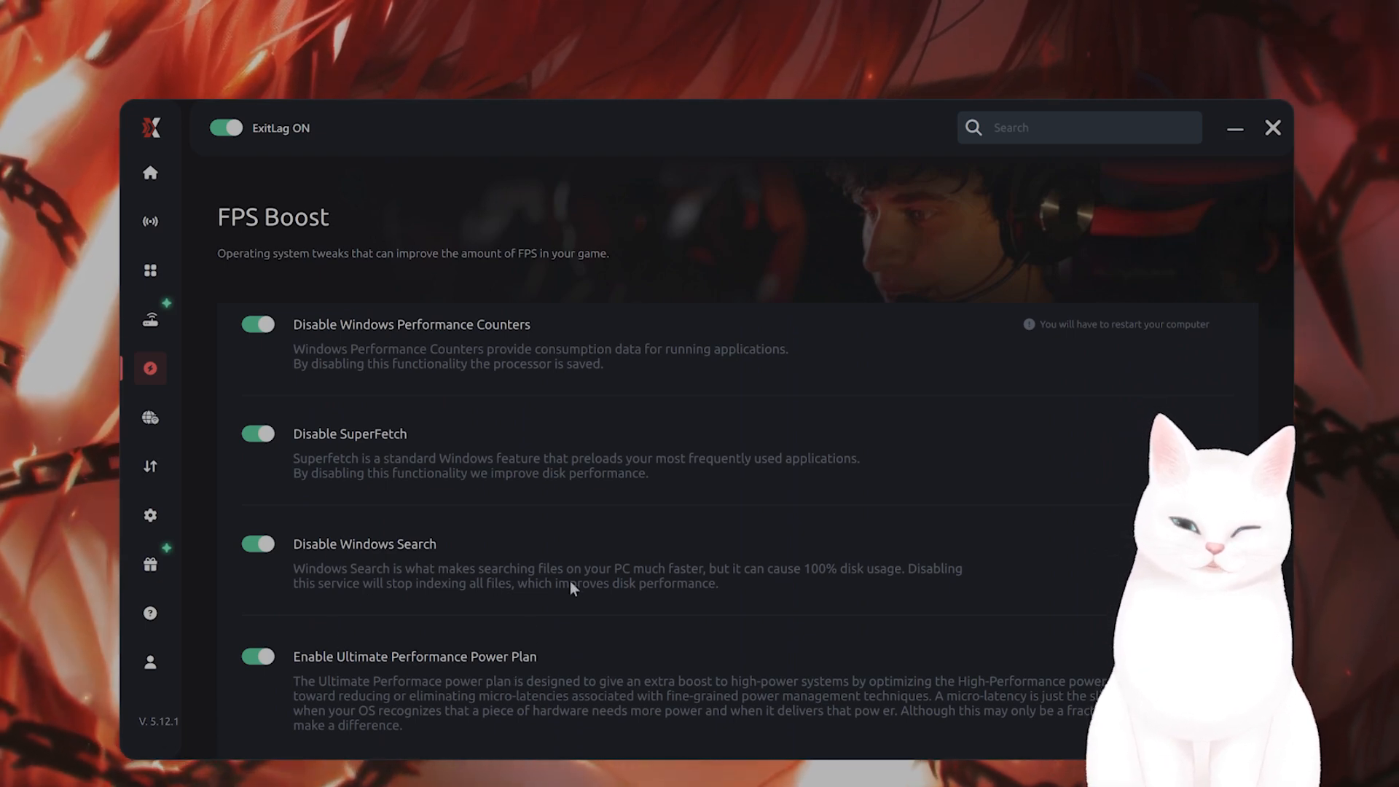
scroll(459, 574, up, 1)
scroll(461, 613, down, 1)
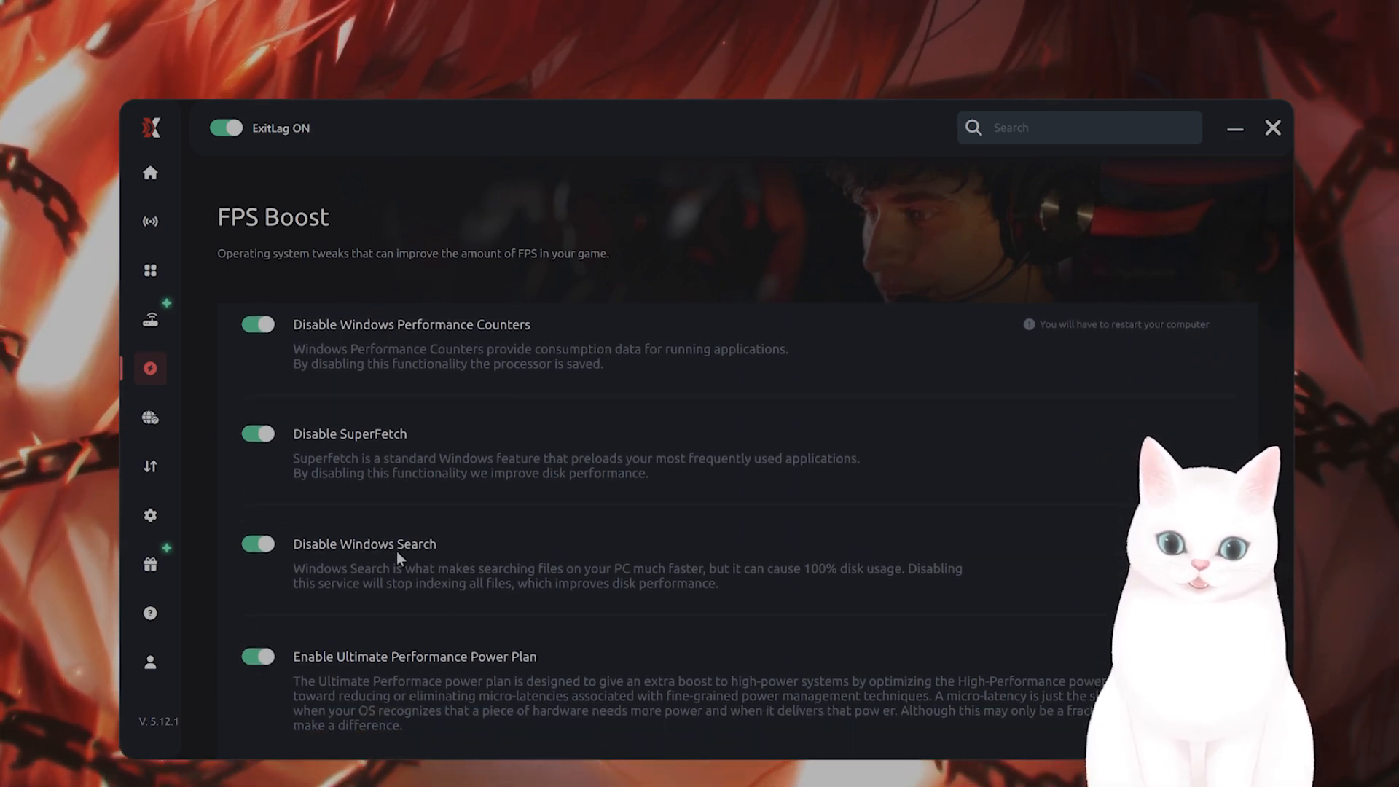
scroll(474, 565, up, 8)
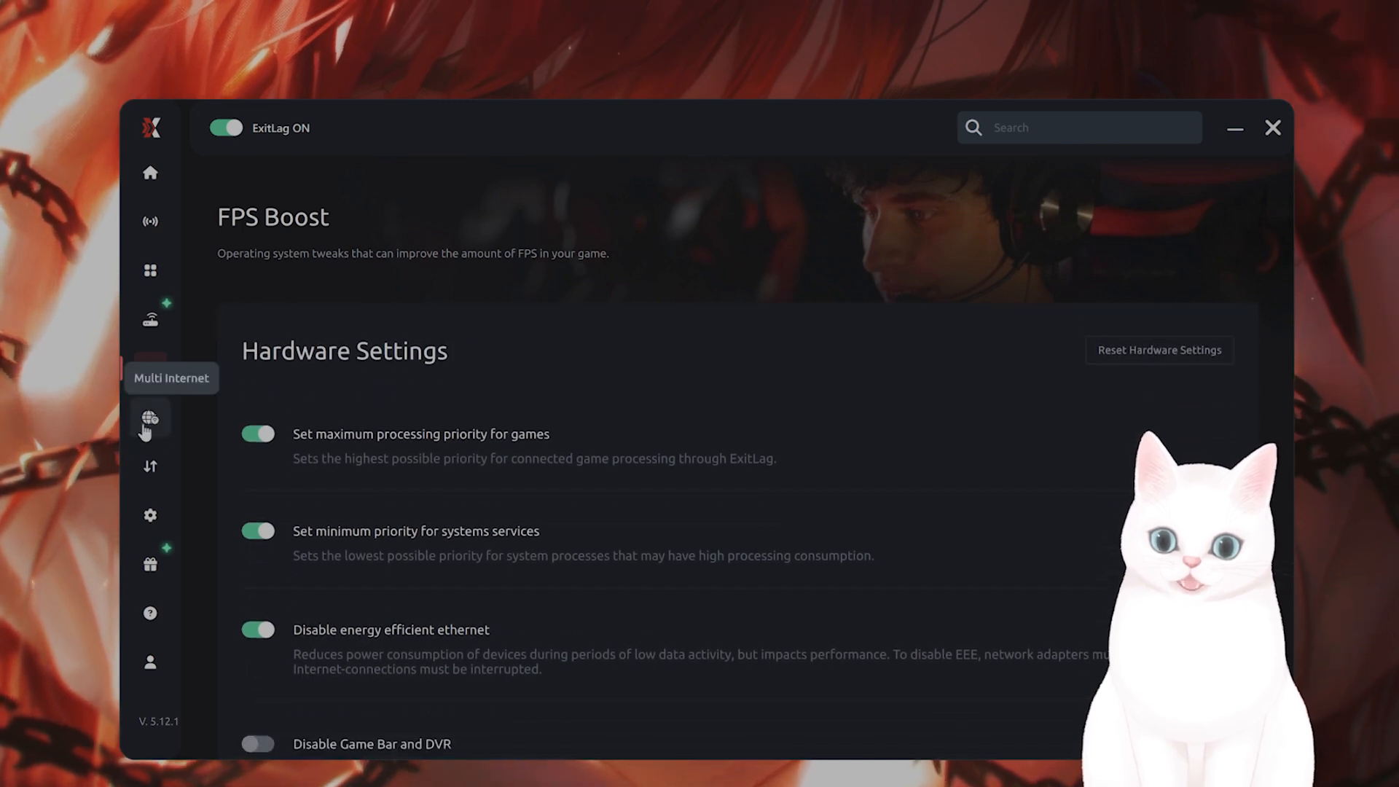
click(150, 417)
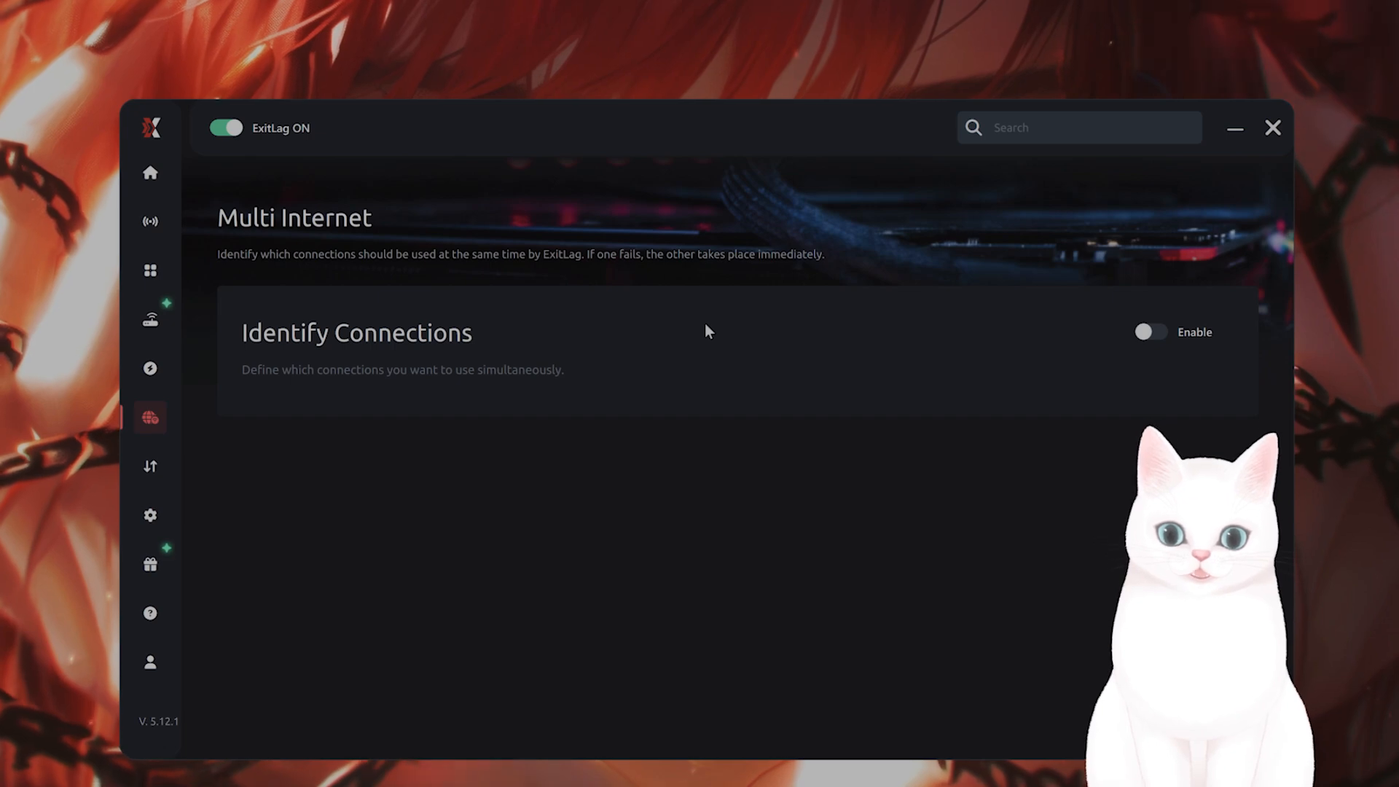
click(154, 467)
click(150, 416)
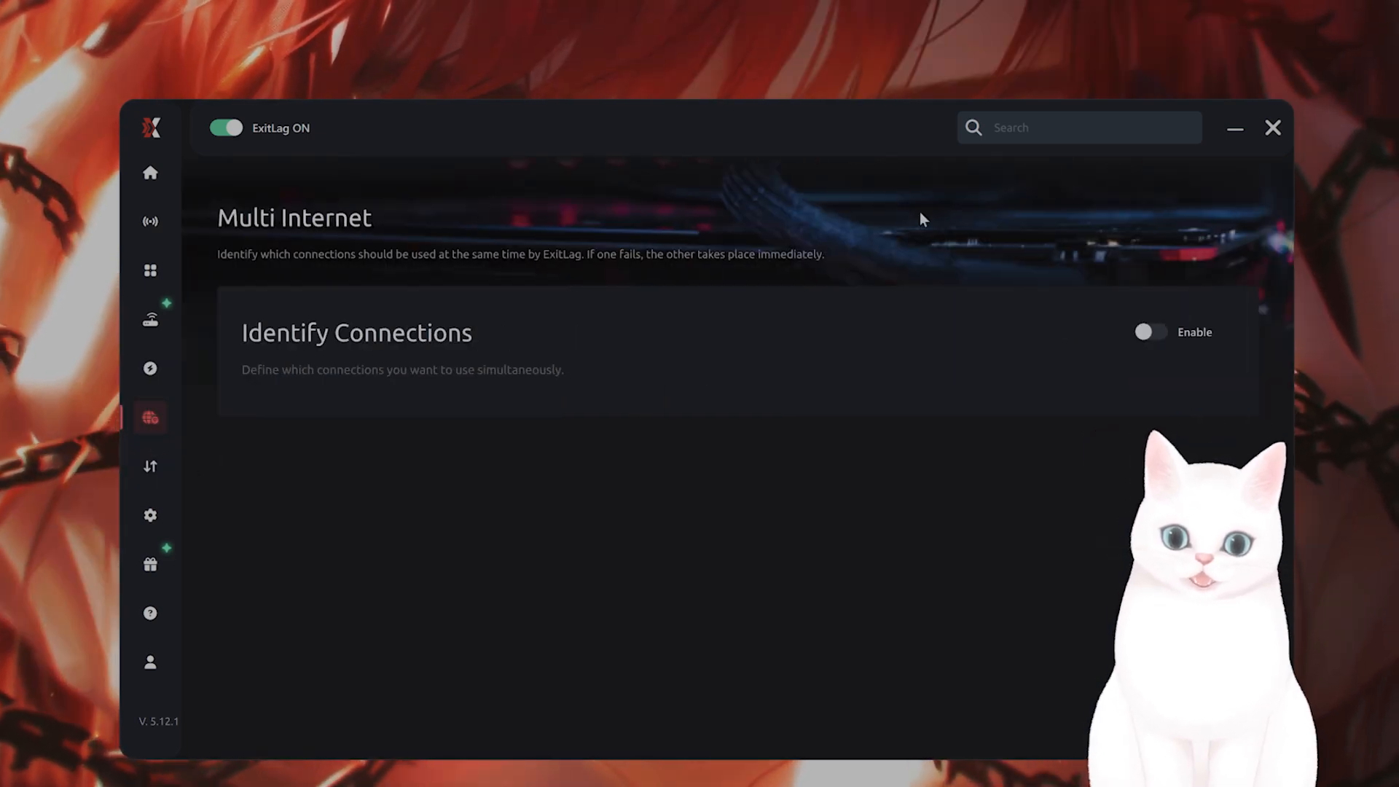